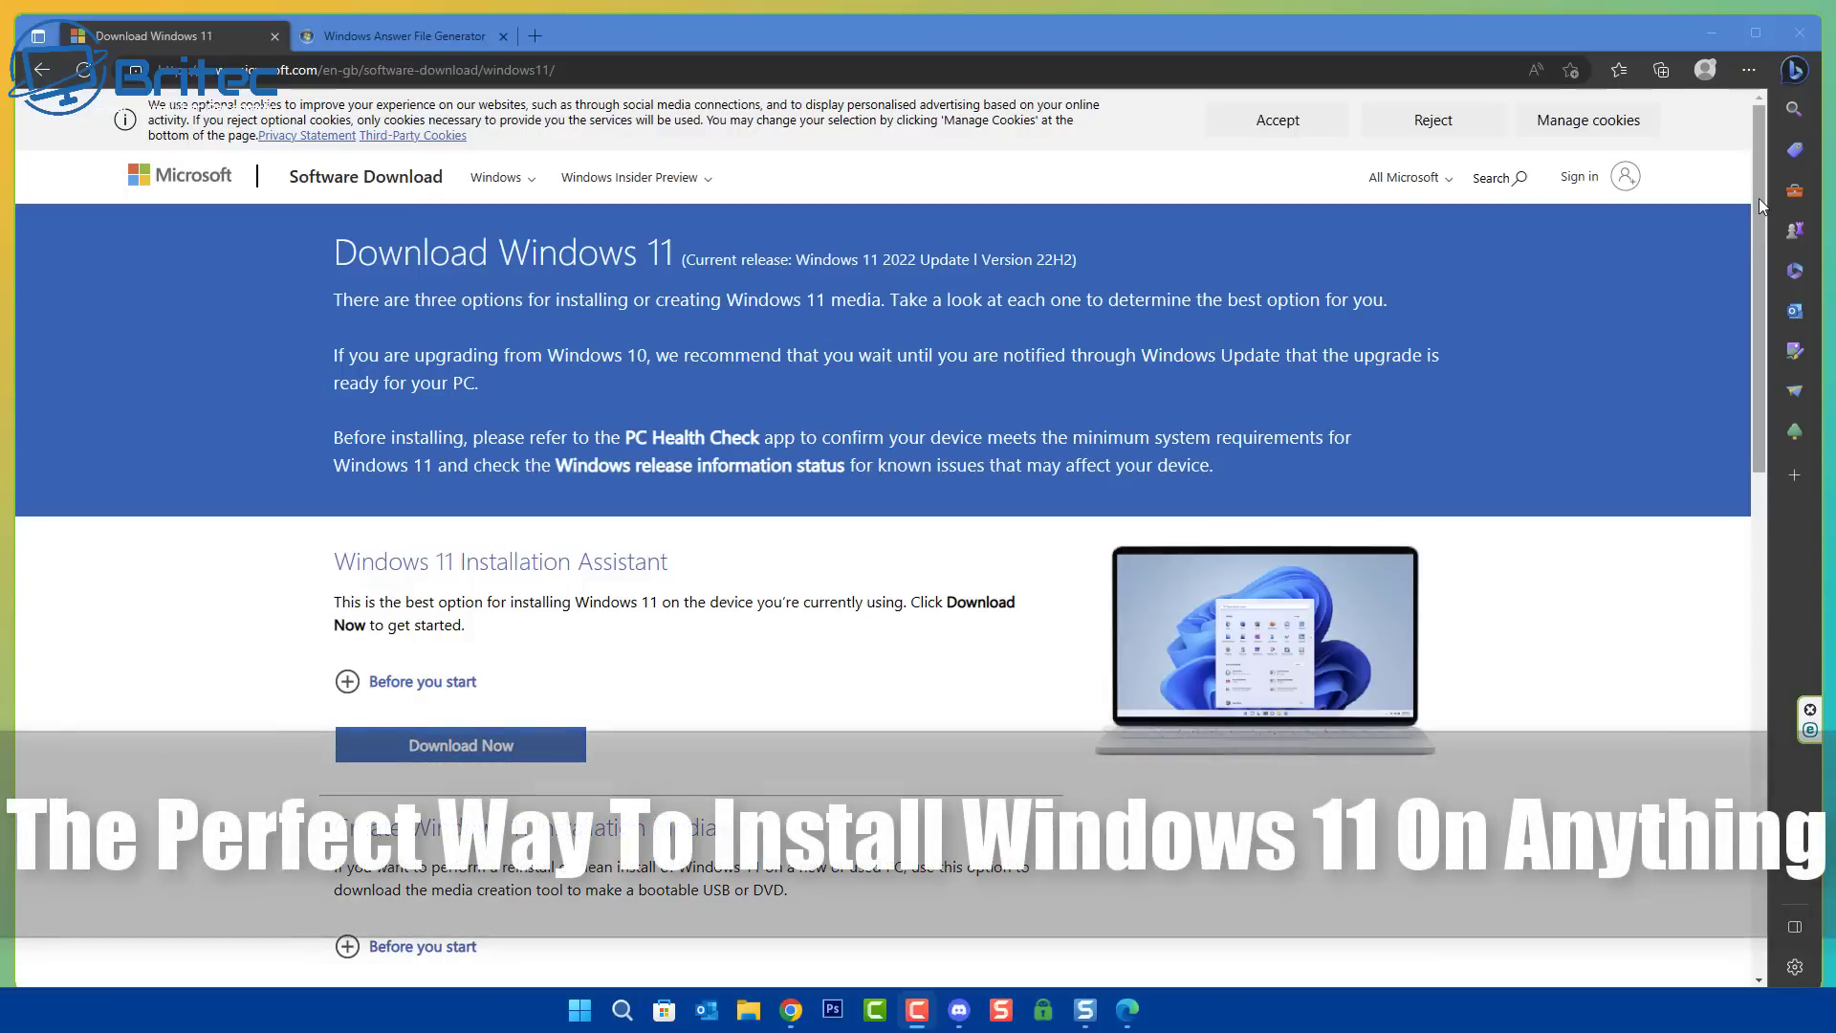
- Accept cookies and request the Windows 11 (multi-edition ISO) download
left_click(1277, 119)
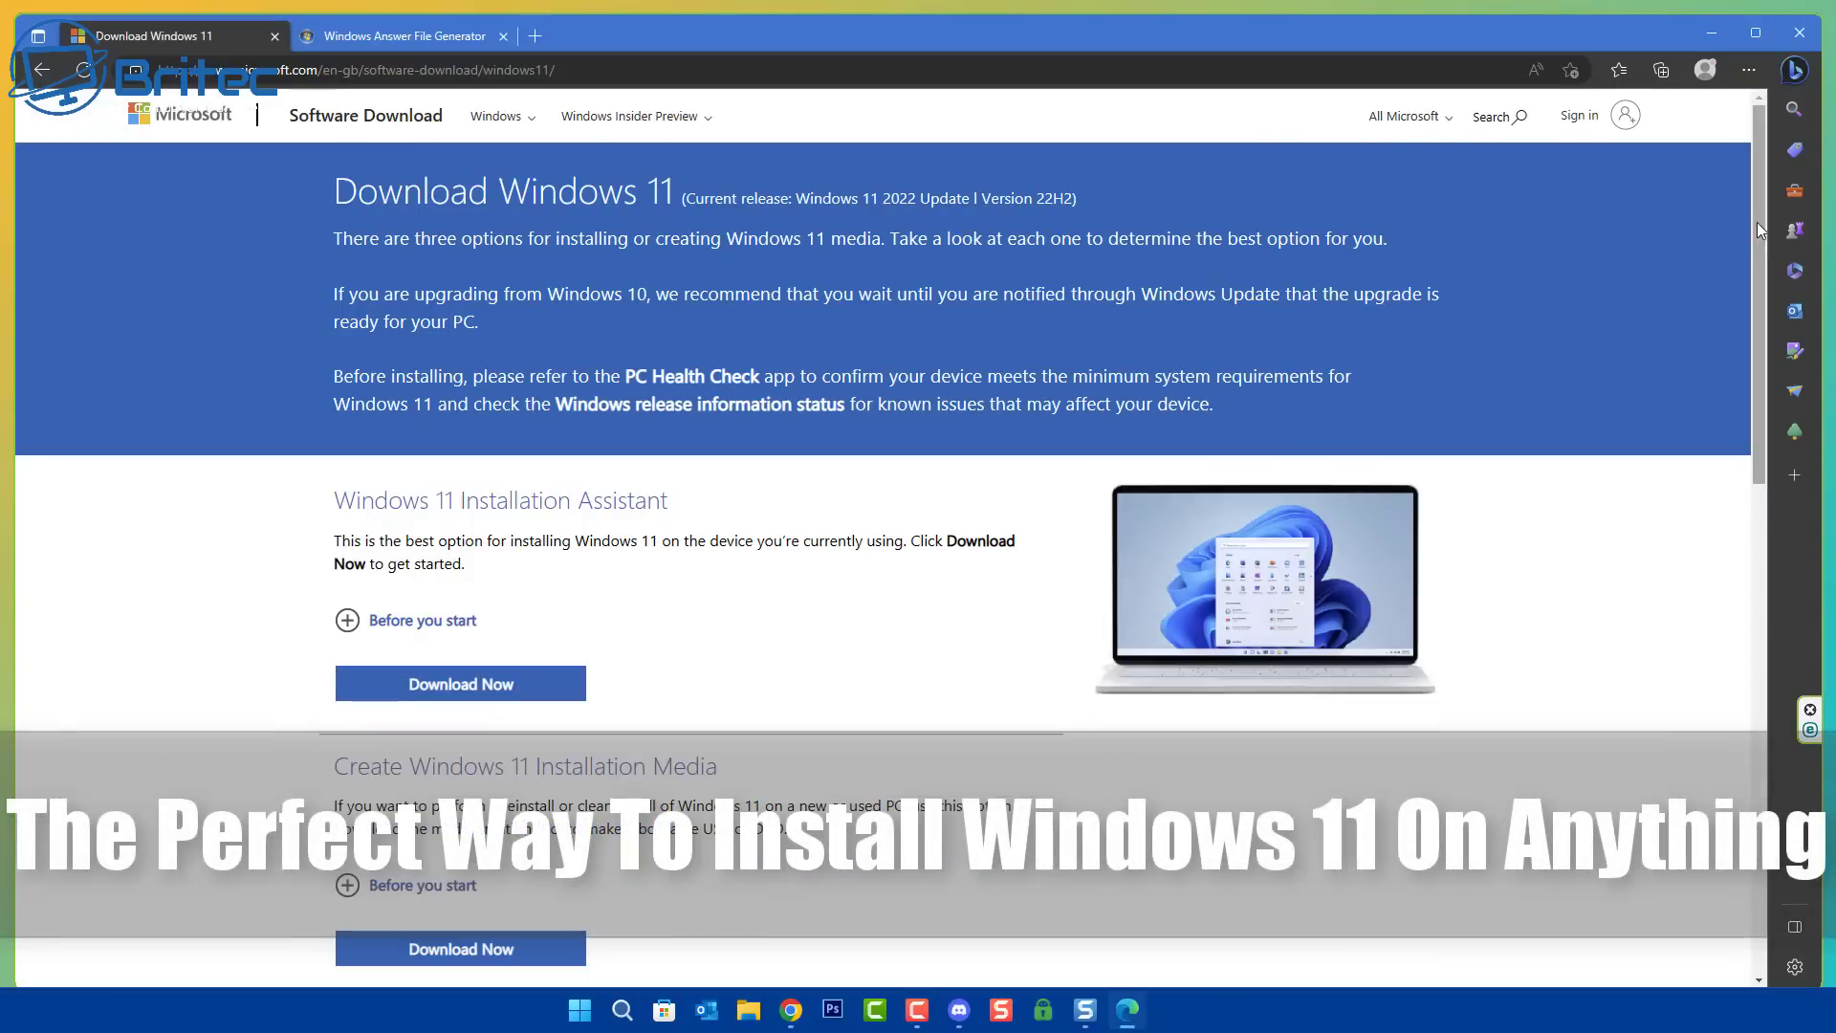
left_click_drag(1757, 222, 1758, 456)
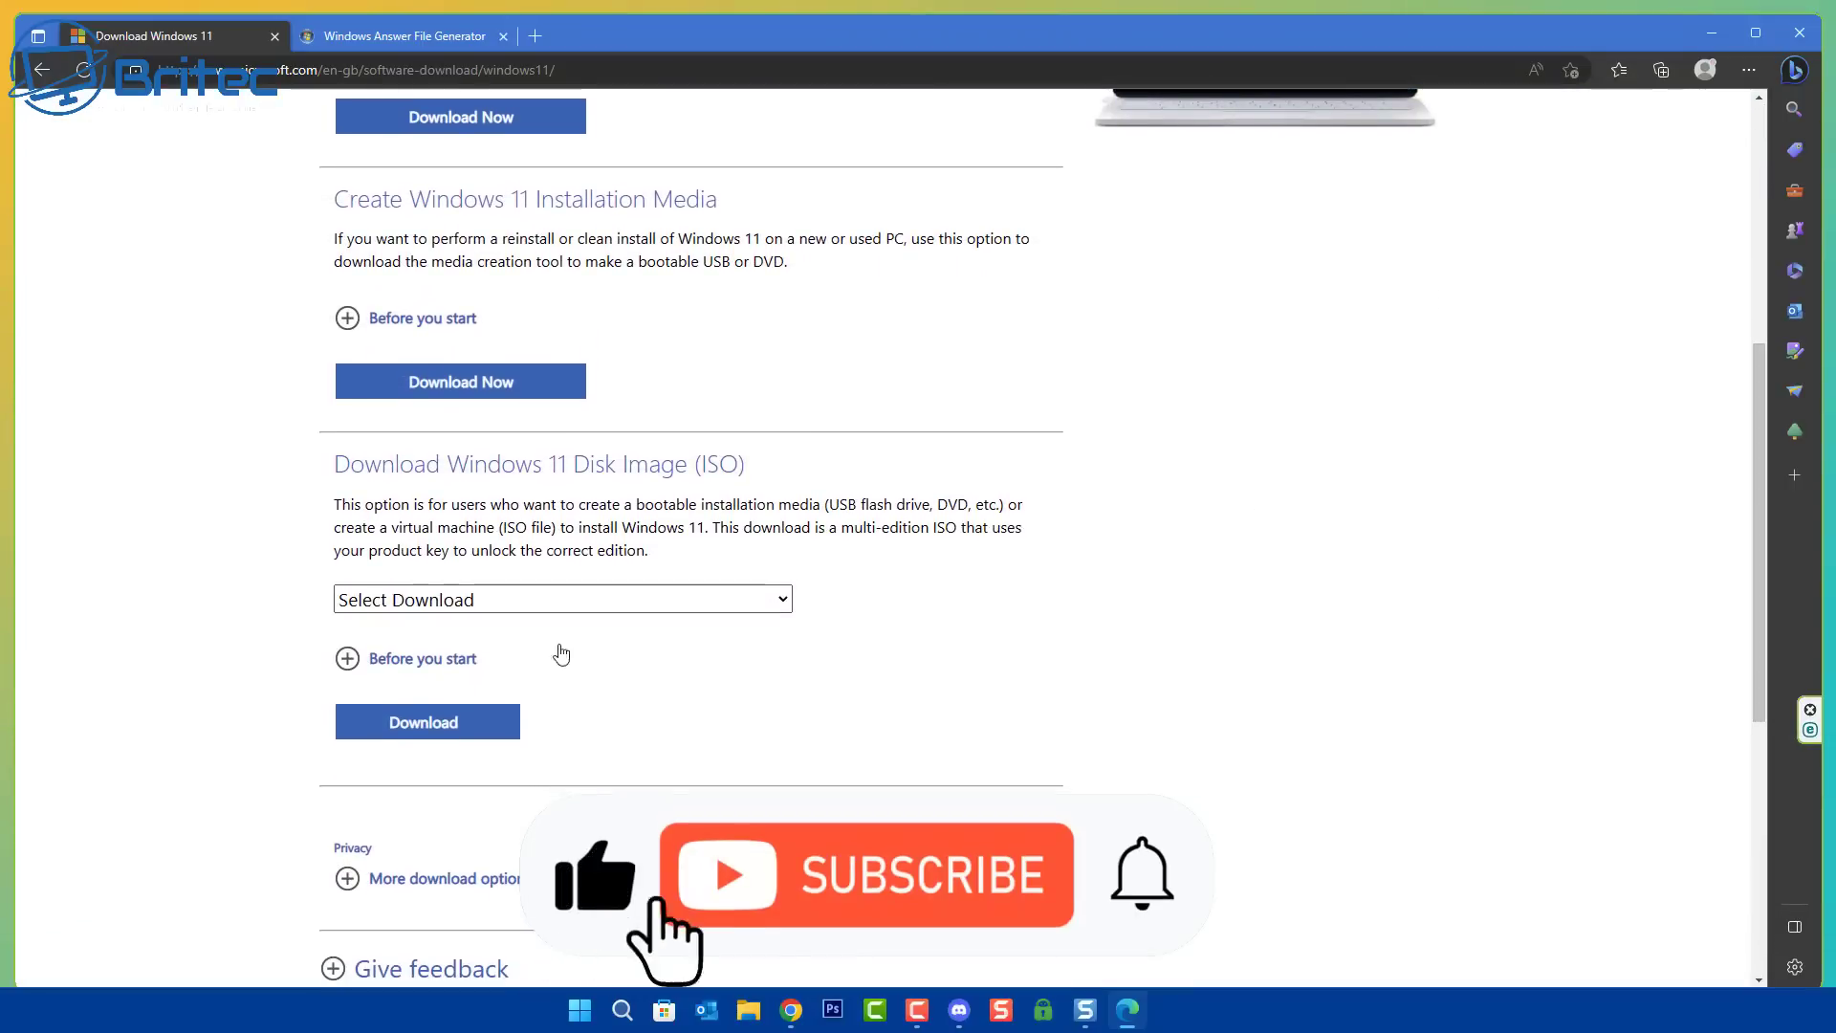
left_click(506, 602)
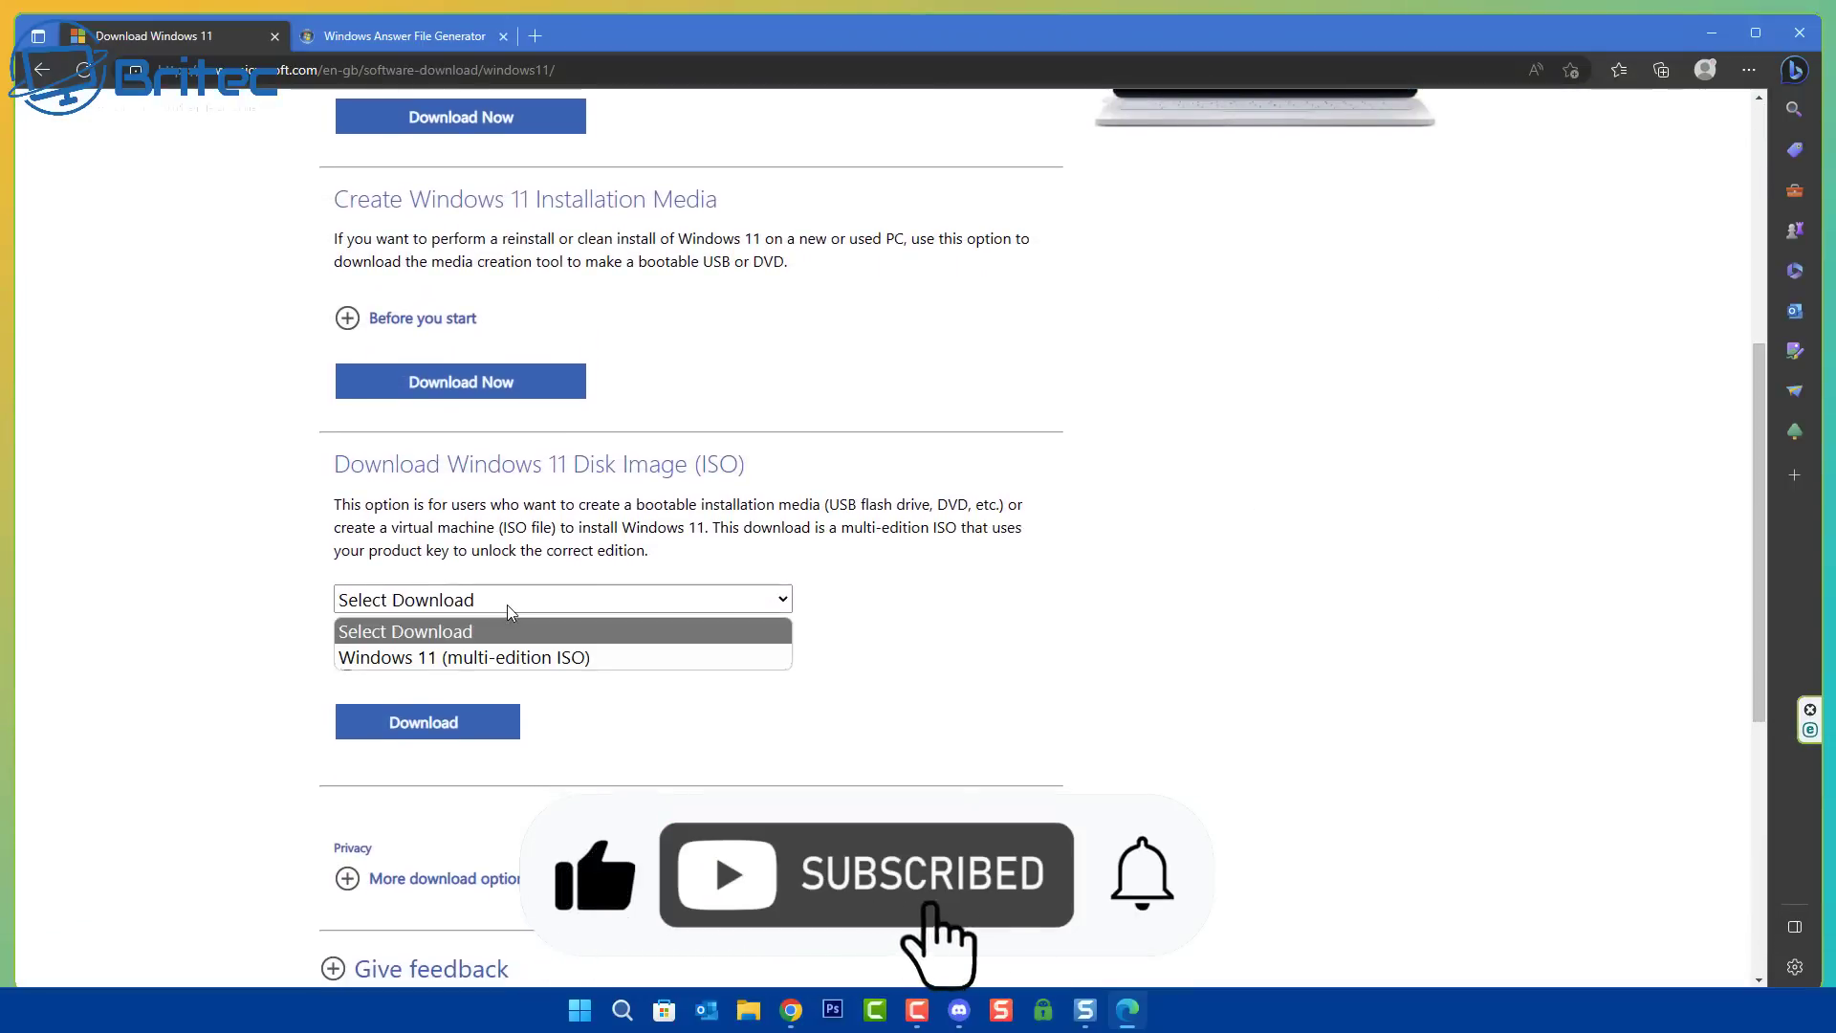
left_click(498, 660)
left_click(403, 722)
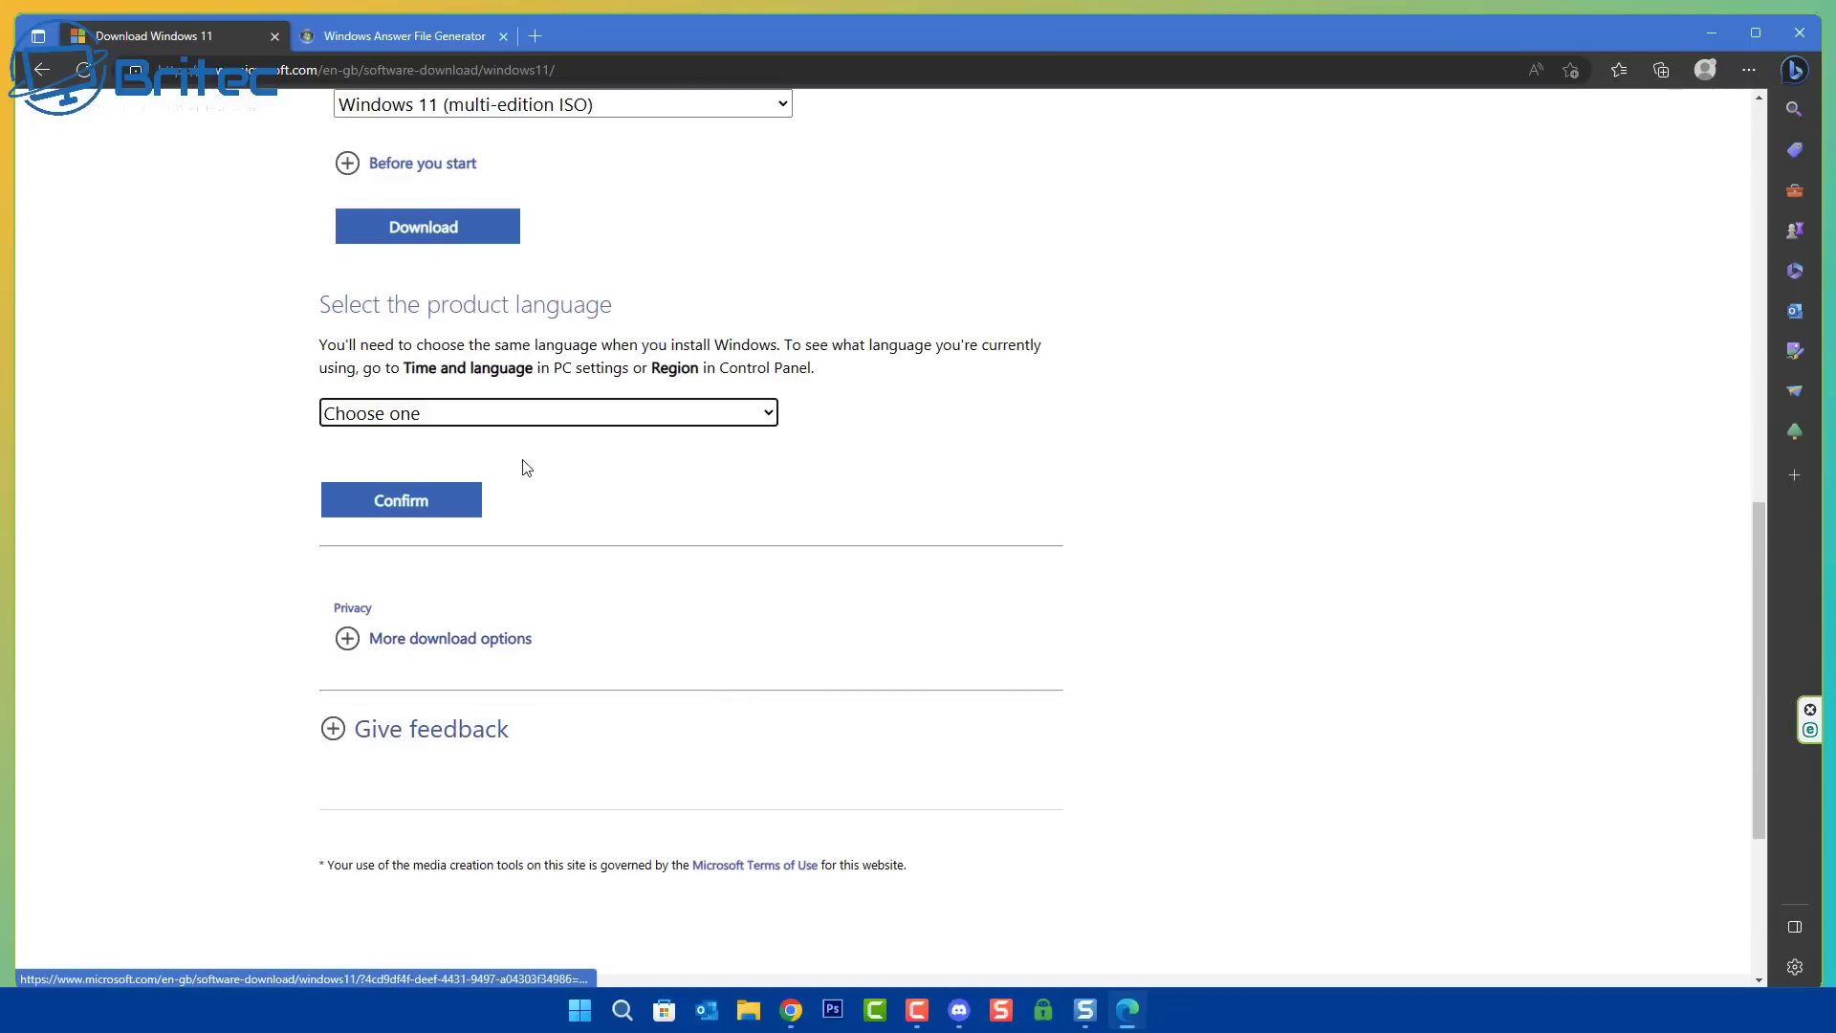
- Confirm English (United States), start the 64-bit ISO download, and switch to the Answer File Generator site
left_click(534, 416)
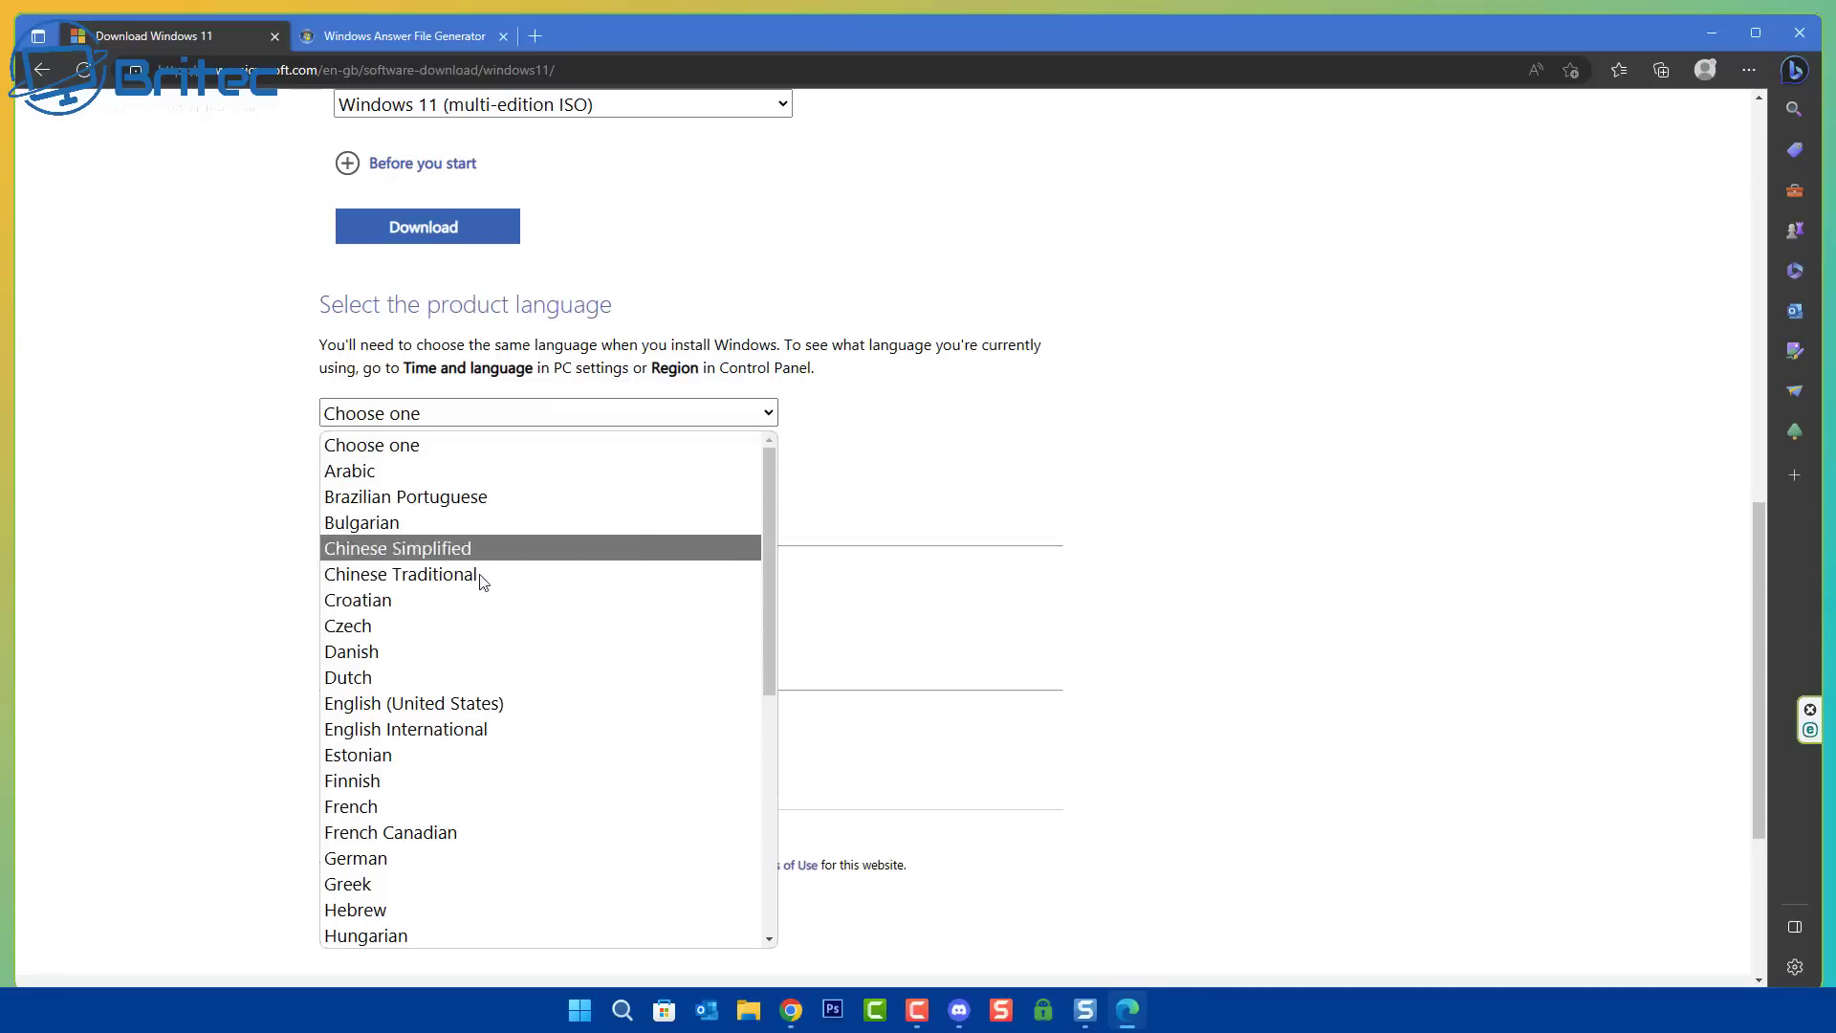
left_click(428, 704)
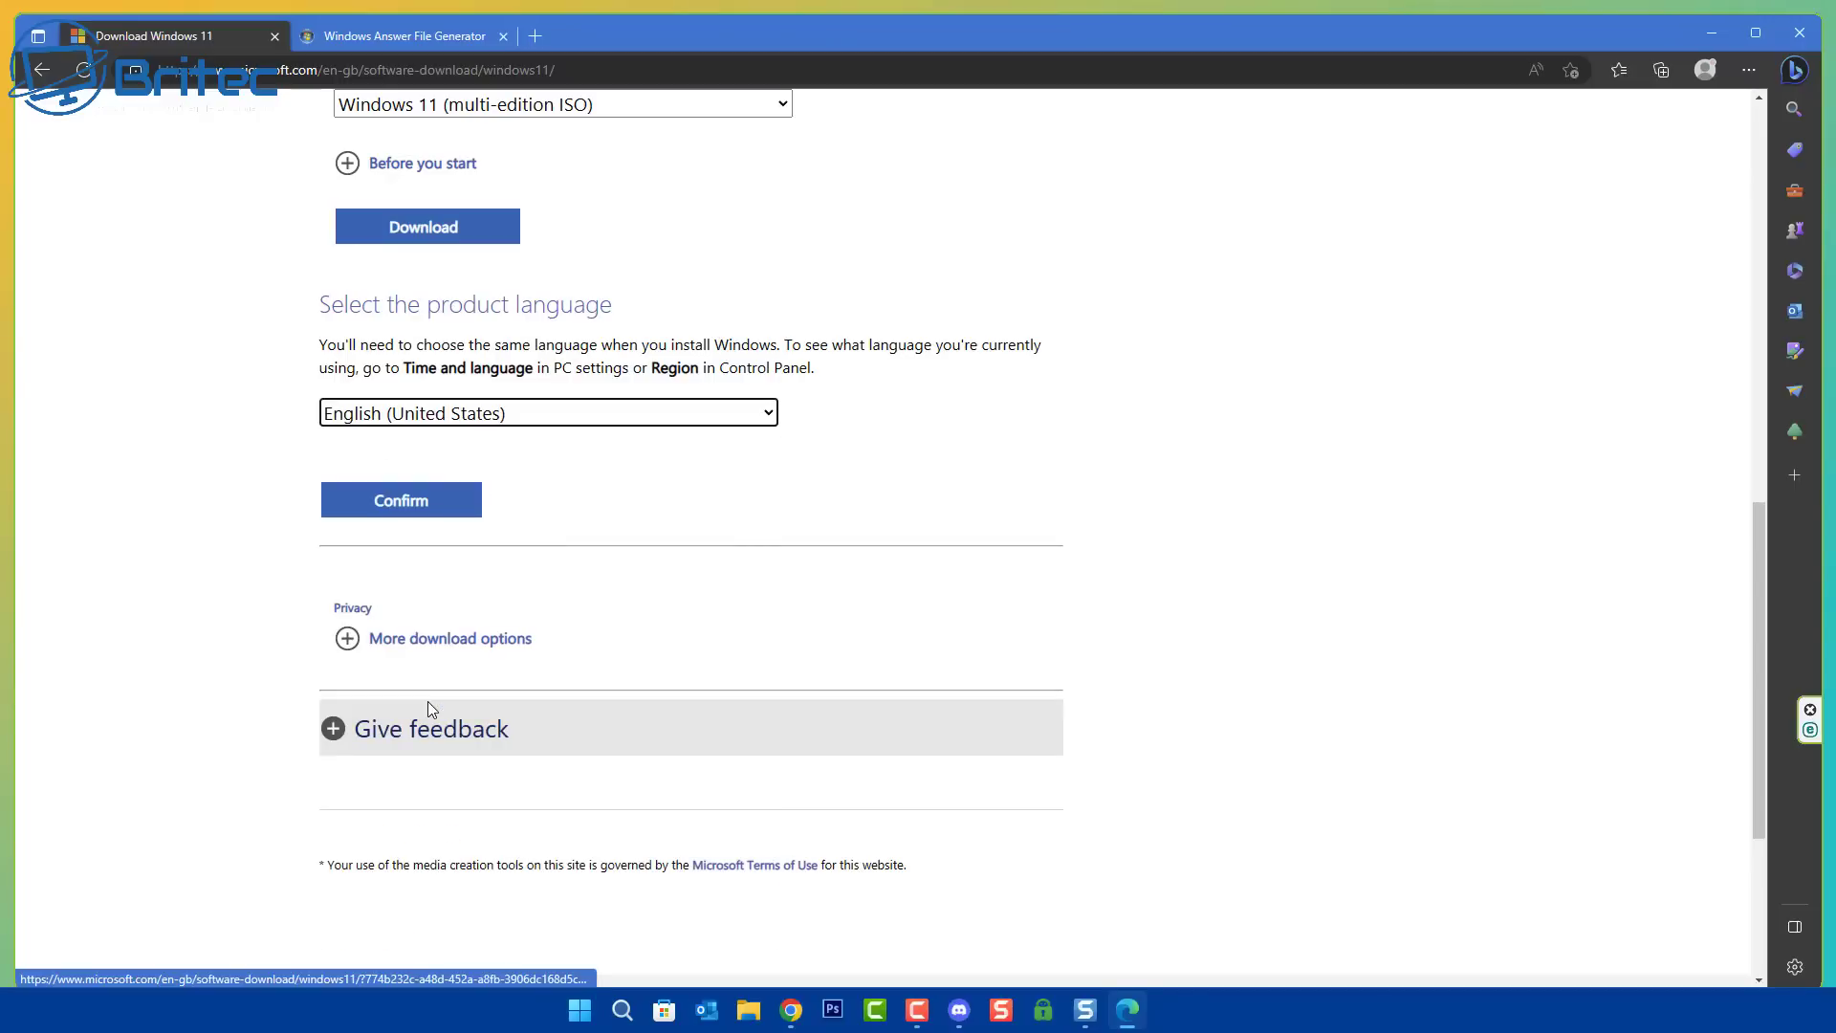
left_click(396, 517)
scroll(401, 564, "down", 2)
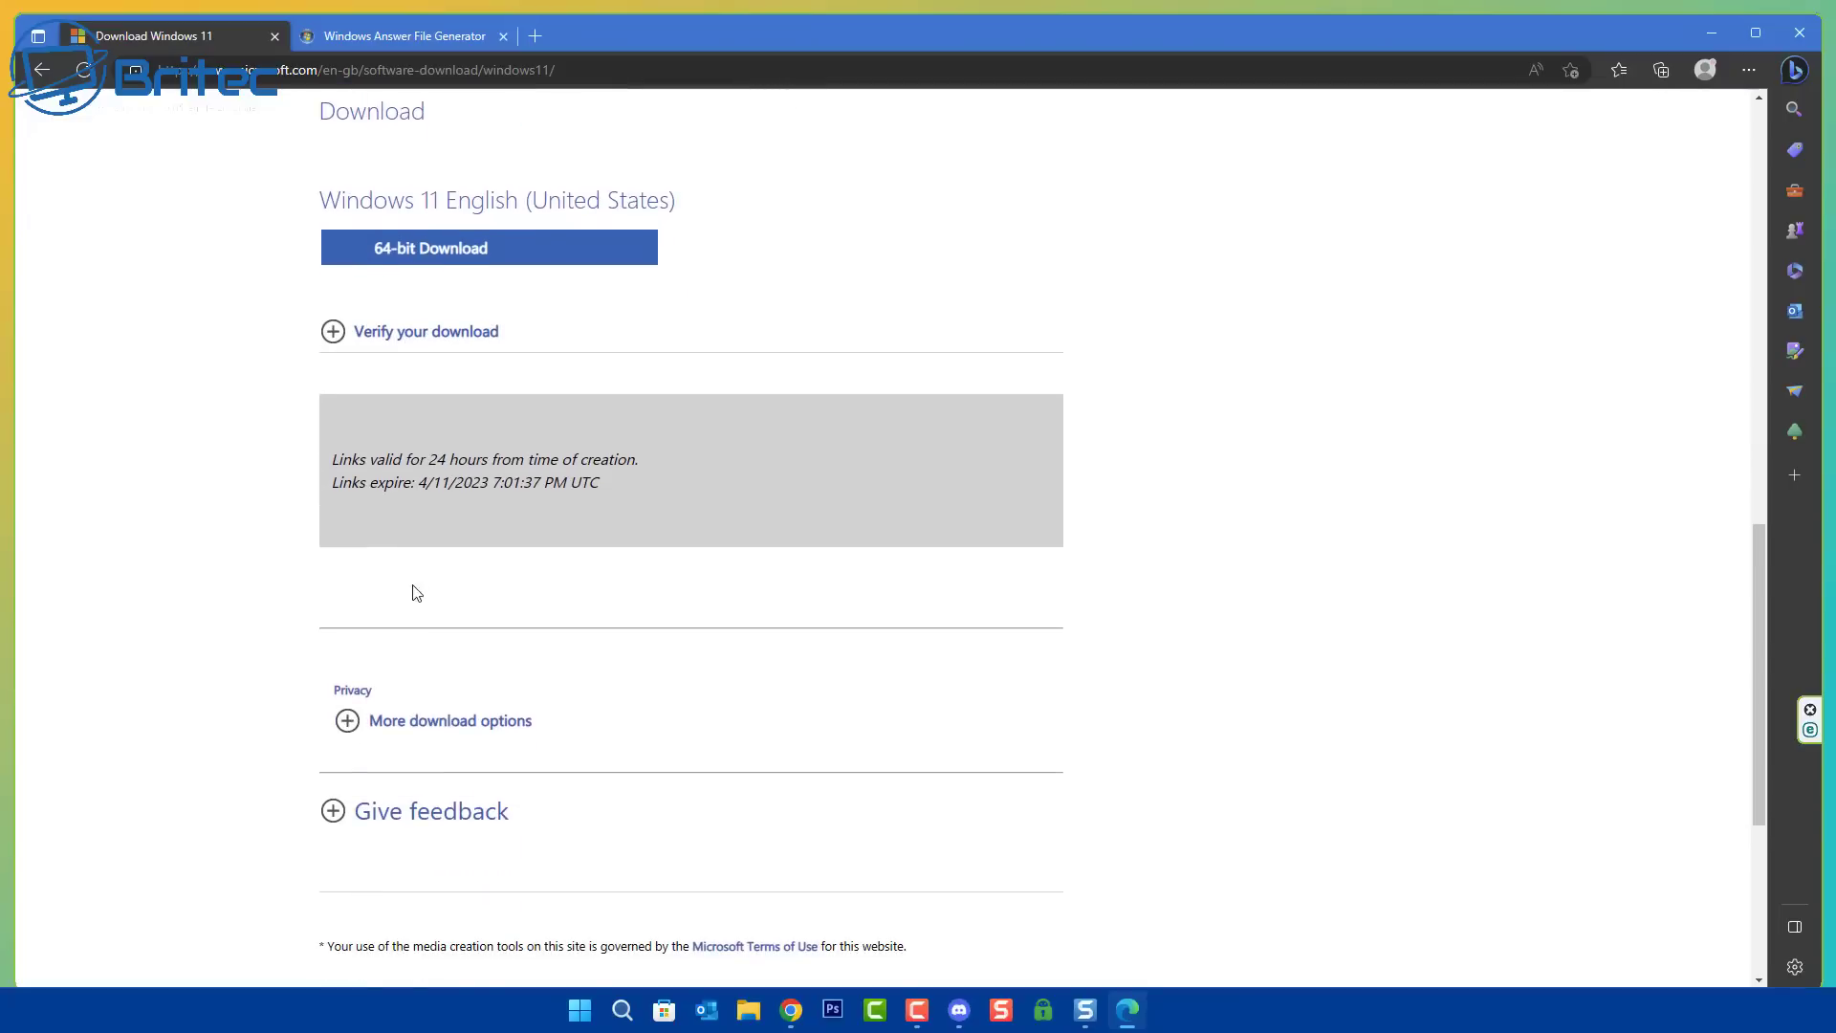
left_click(476, 250)
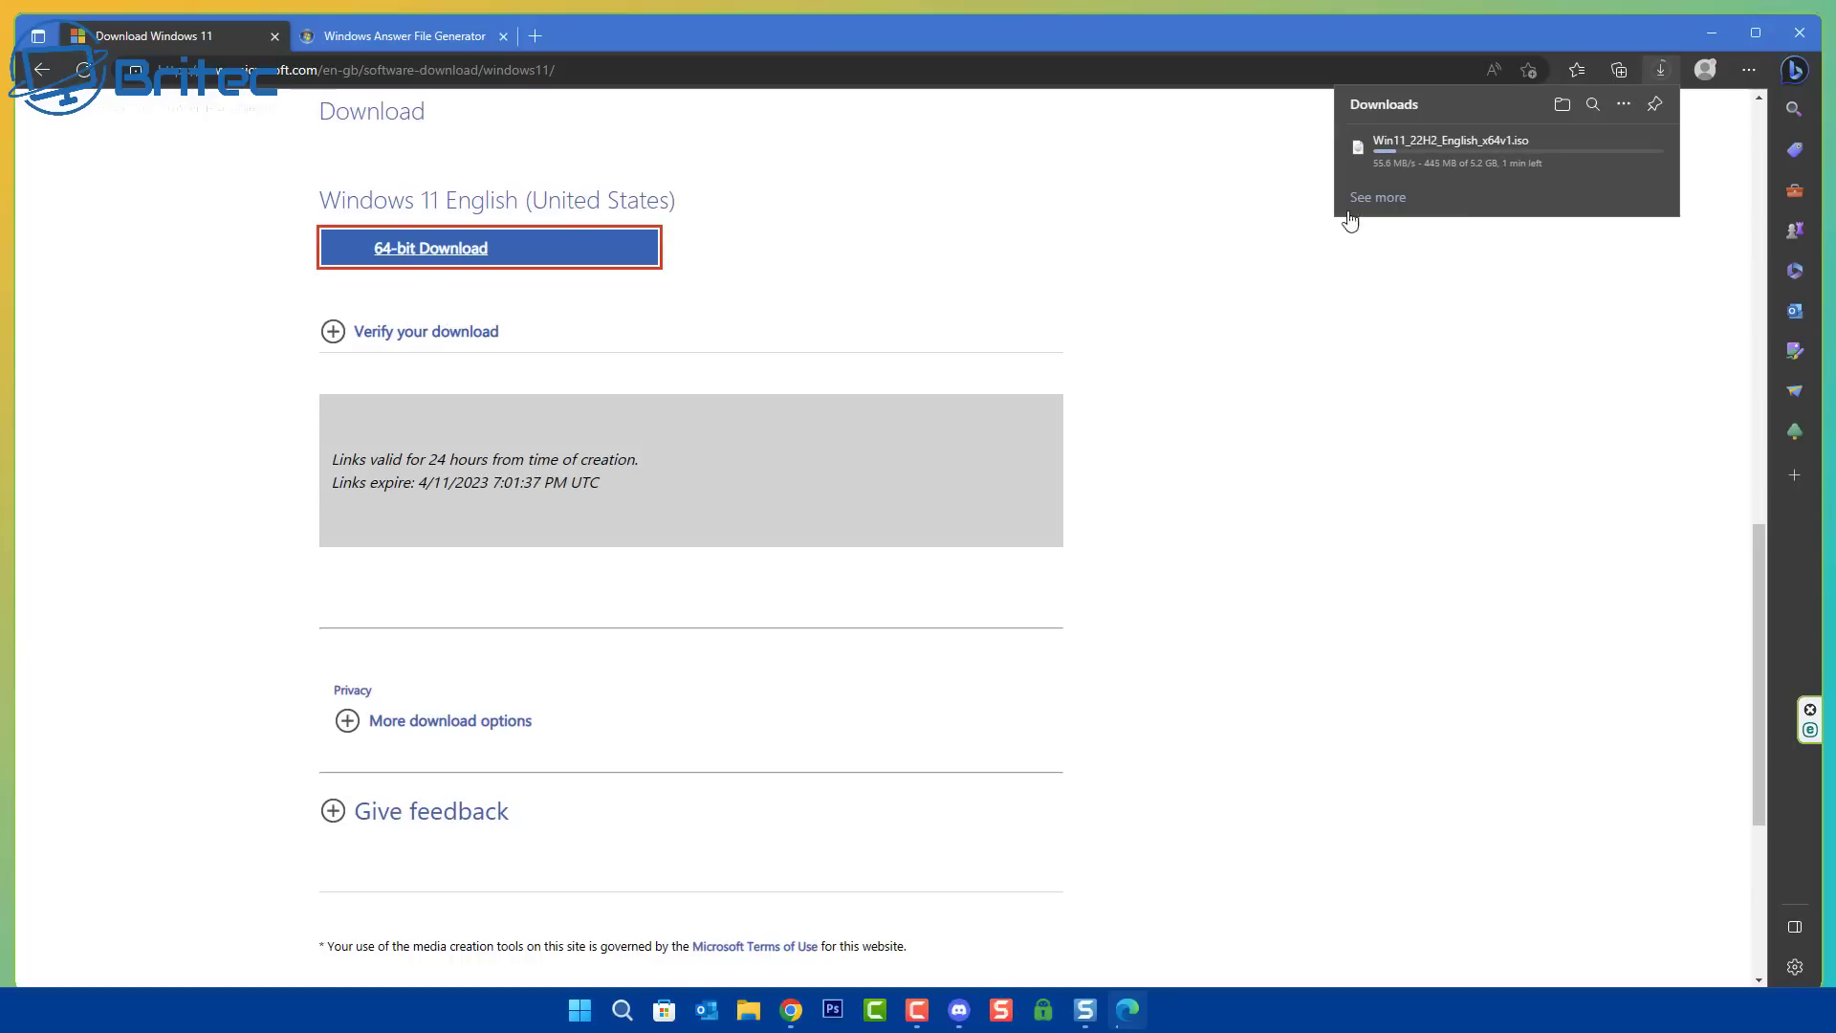
left_click(396, 34)
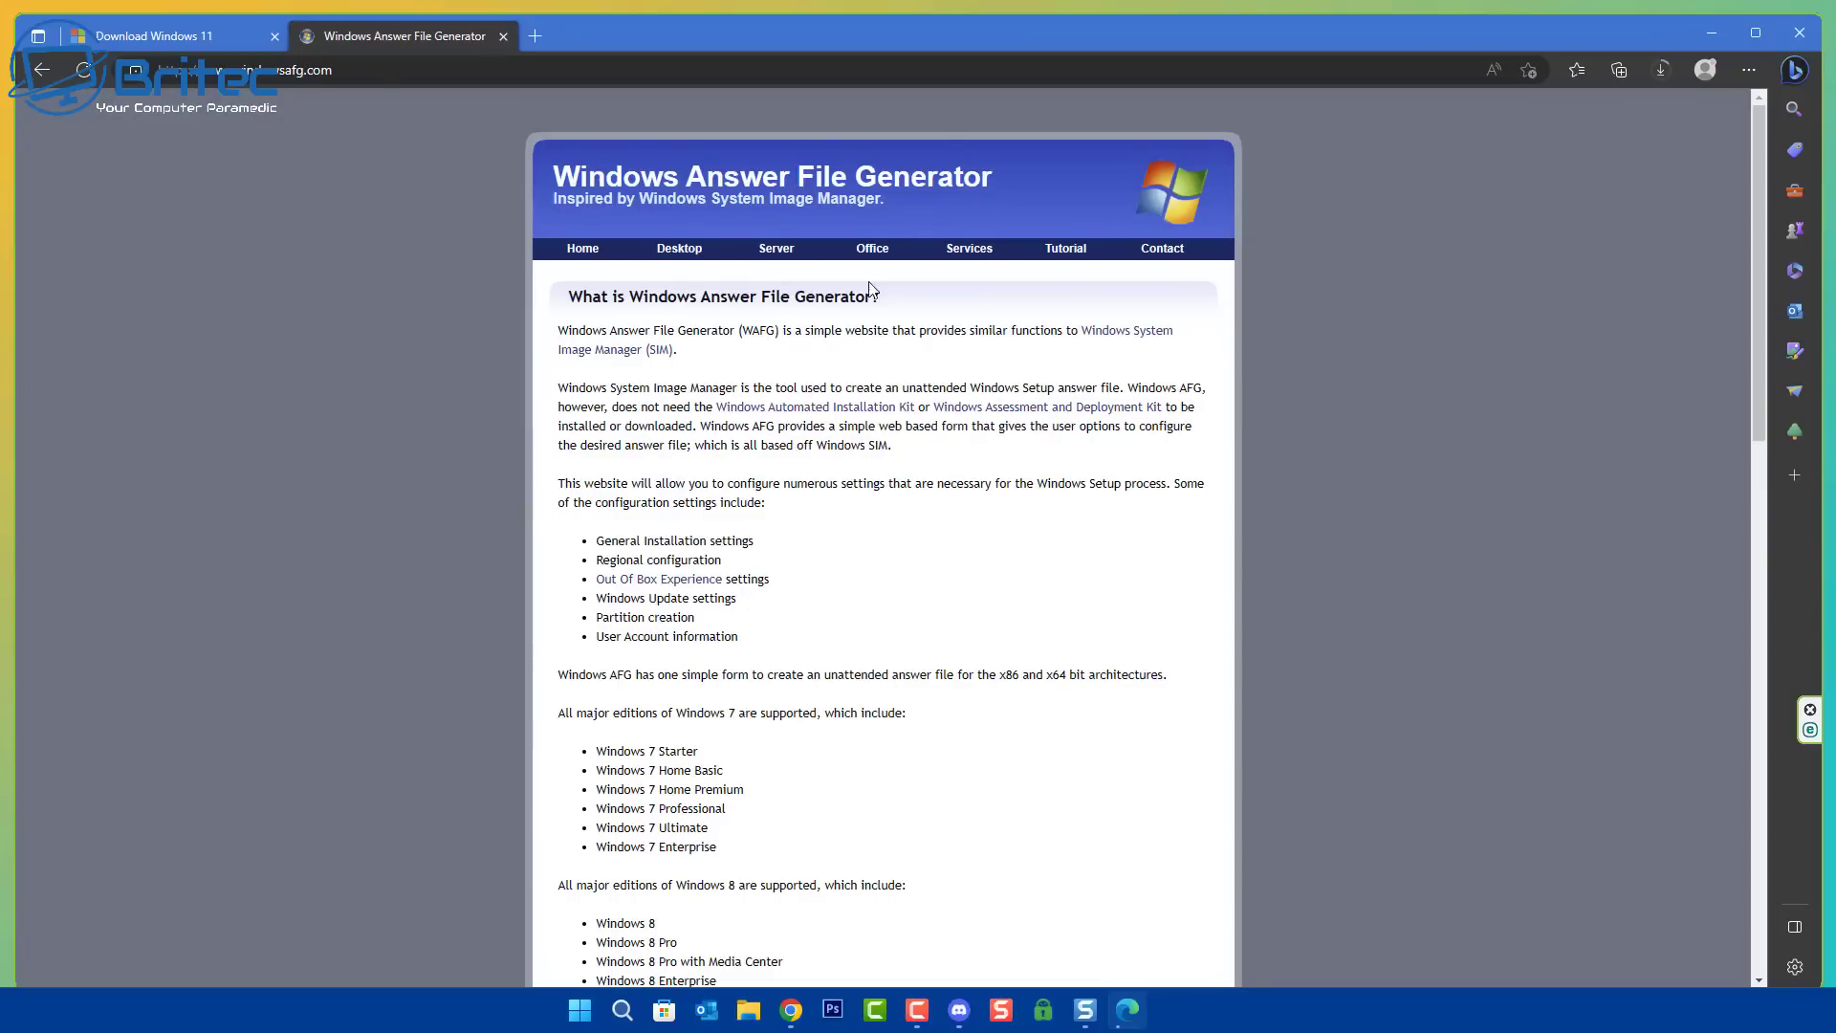
- Reveal the Desktop menu's list of Windows versions on the Answer File Generator site
mouse_move(687, 253)
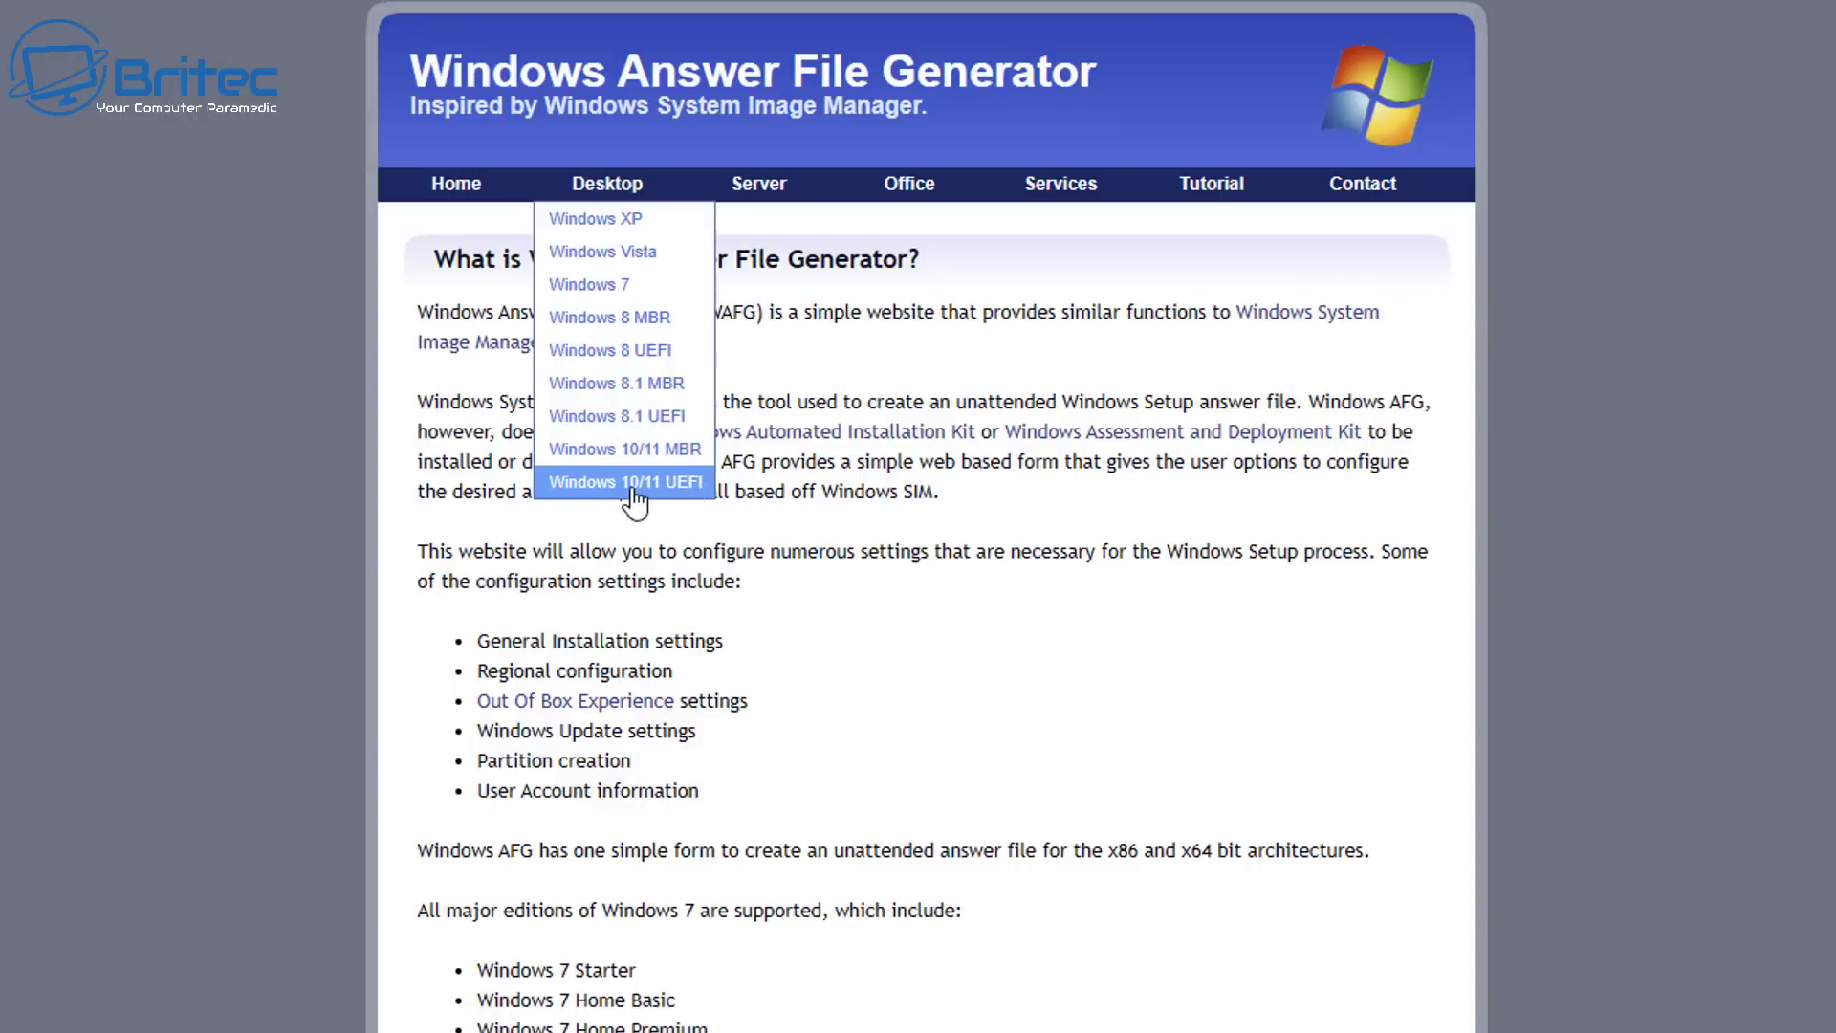
- Open the Windows 10/11 UEFI answer-file form and set Location to United Kingdom
left_click(692, 483)
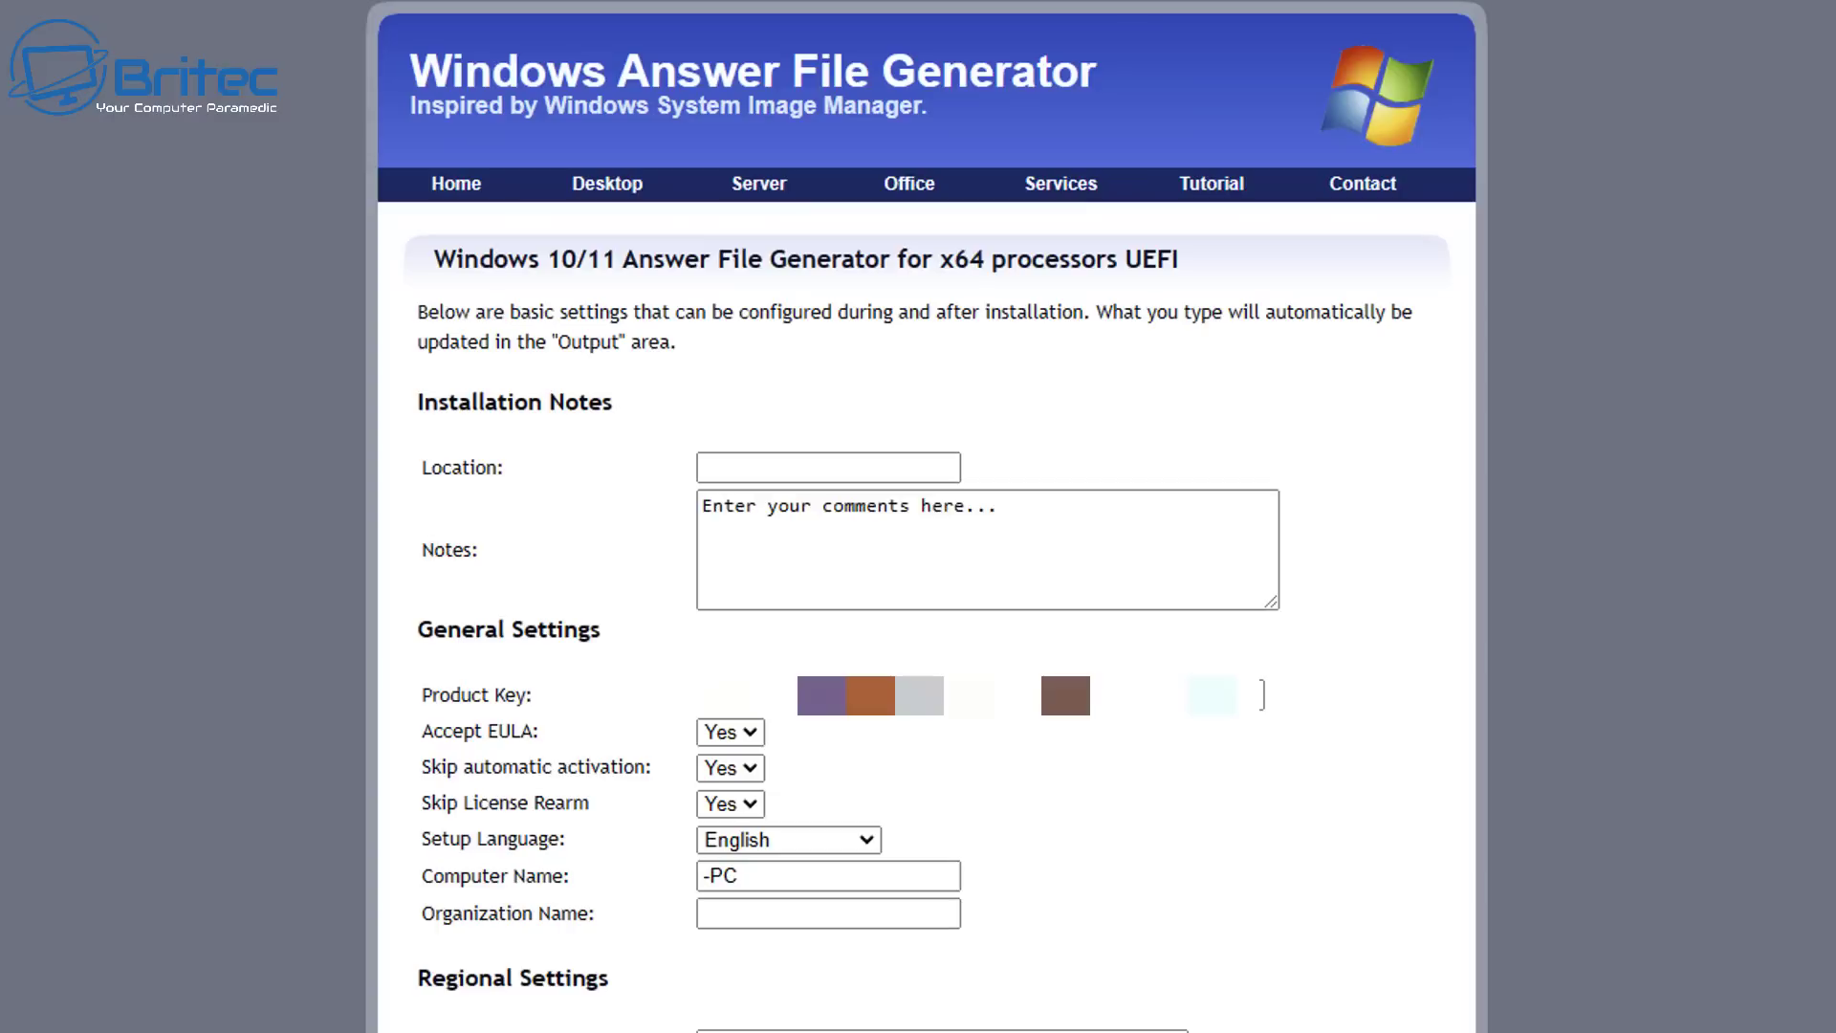
left_click(758, 466)
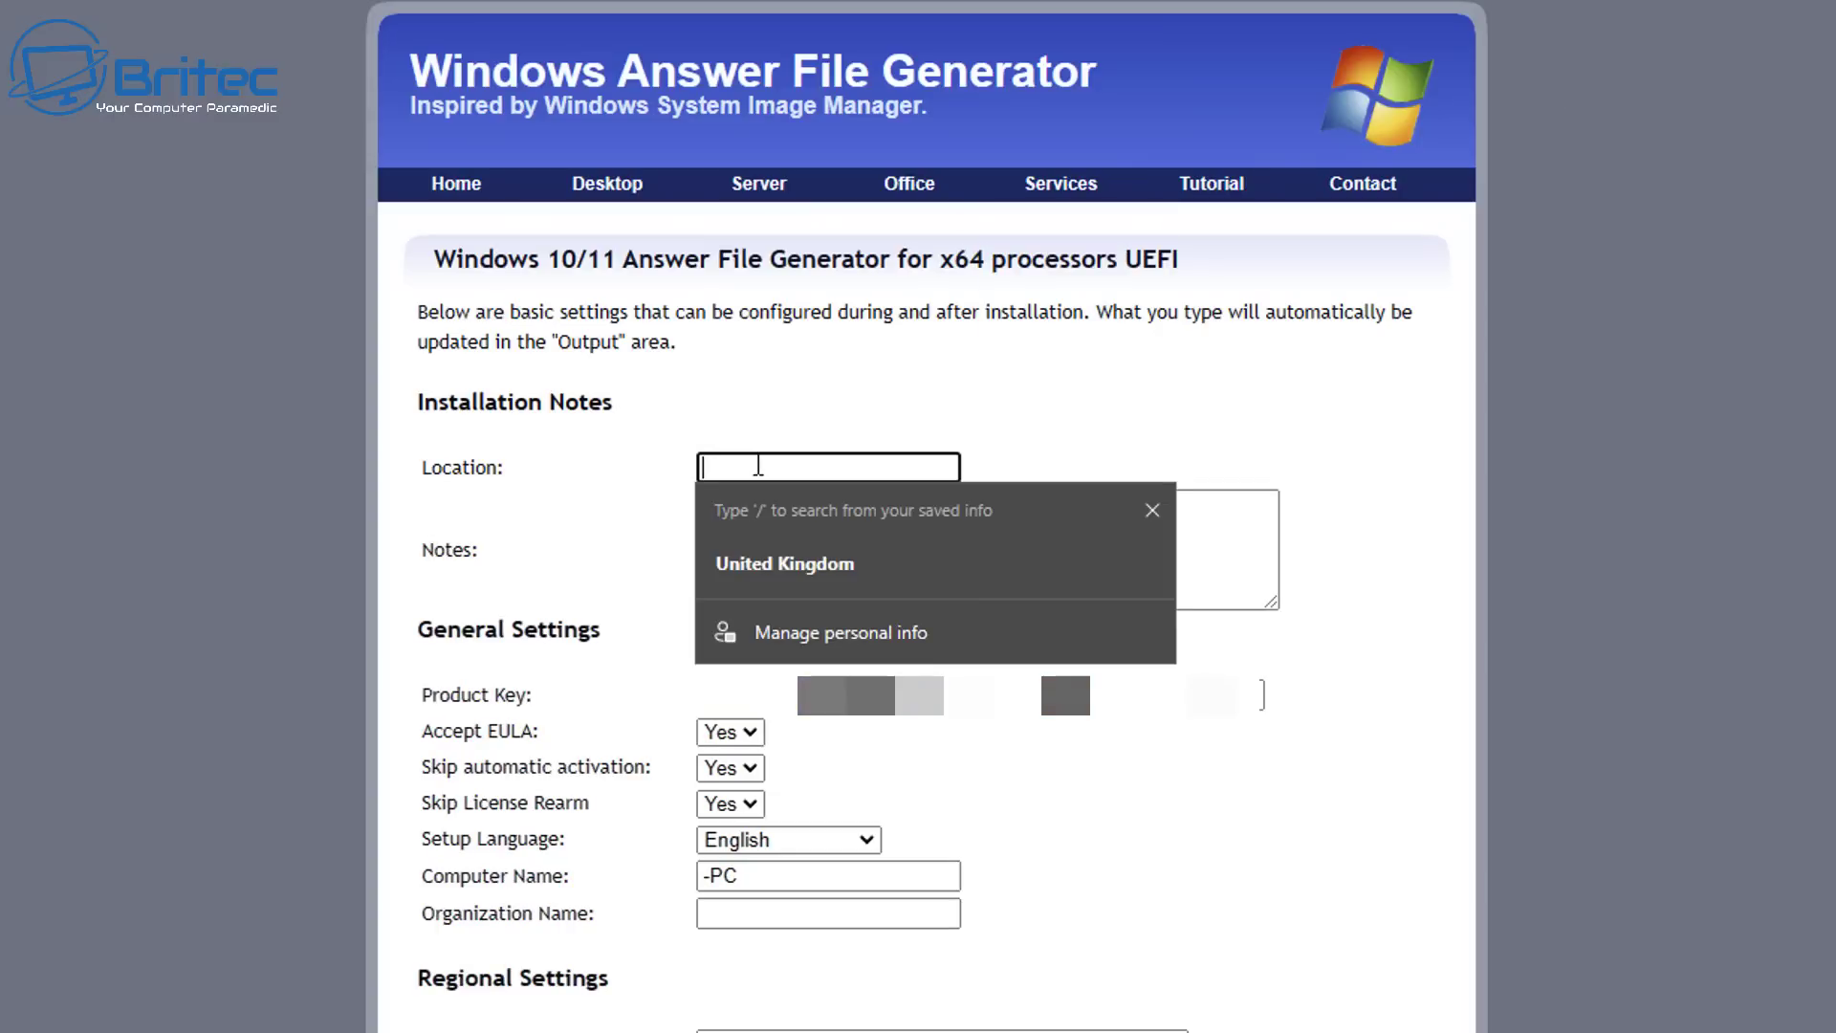
left_click(753, 561)
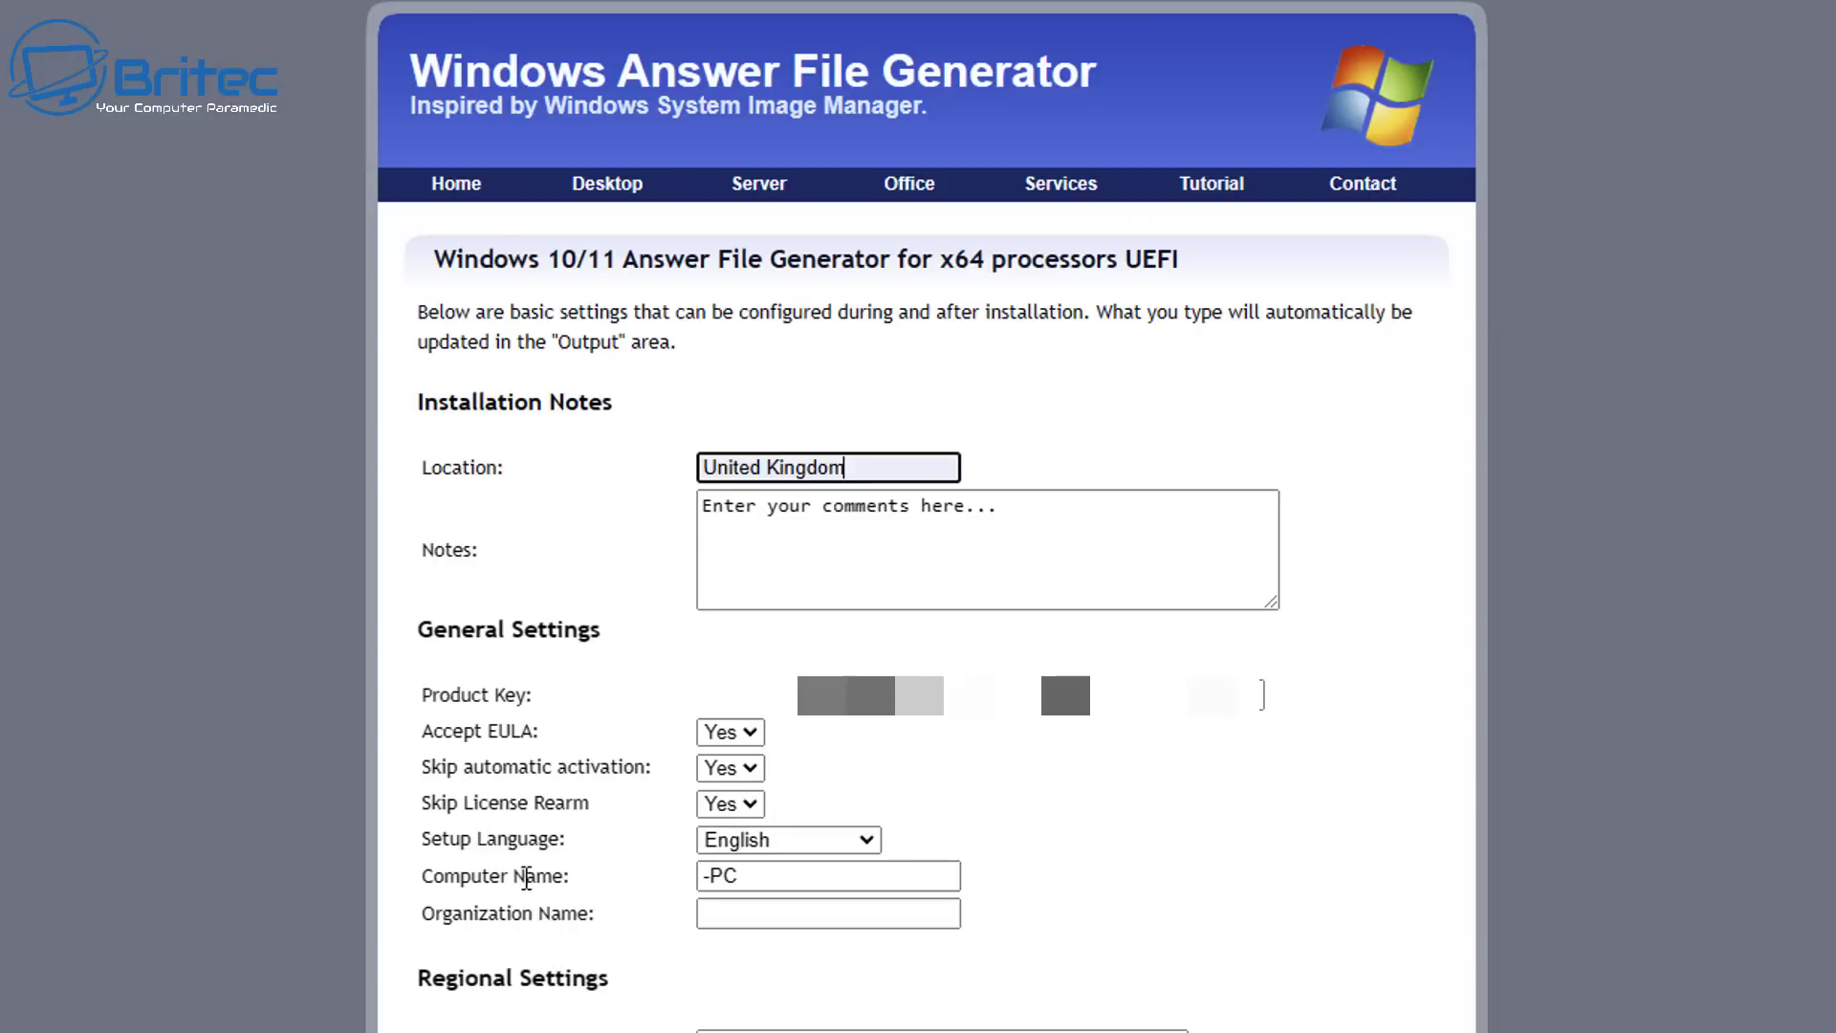
left_click_drag(739, 874, 660, 880)
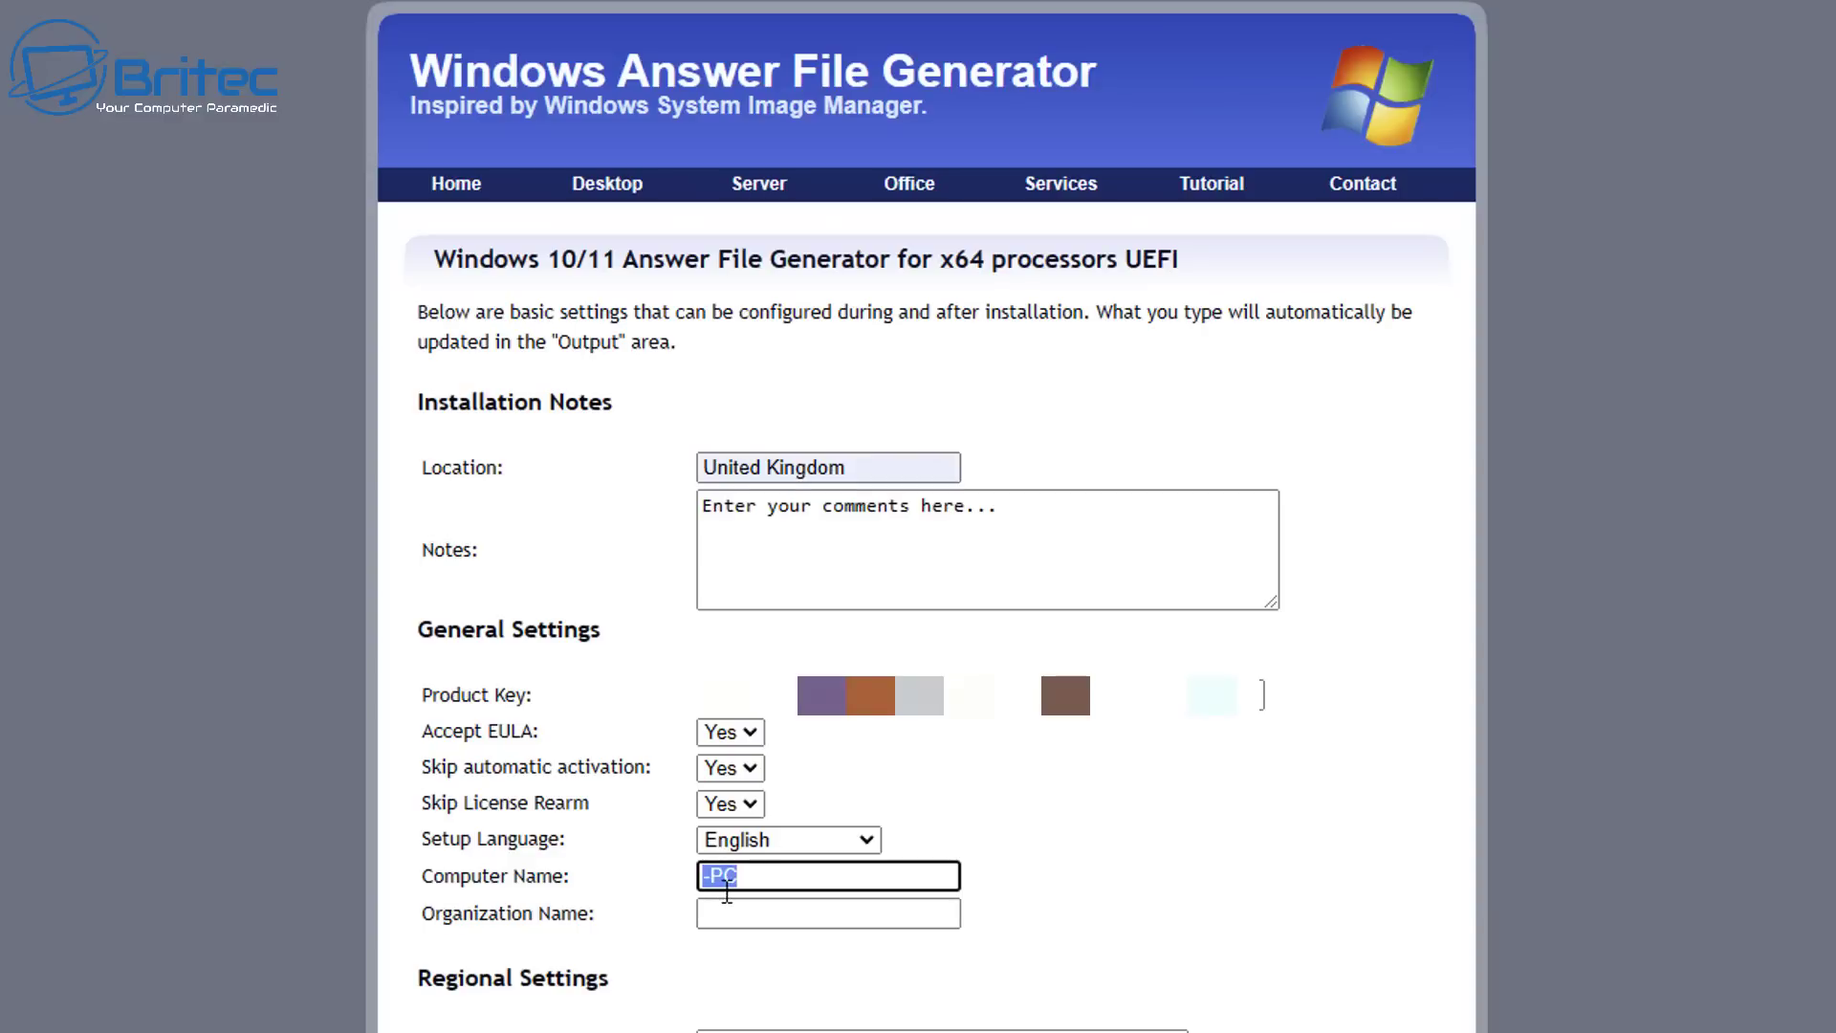
left_click(761, 878)
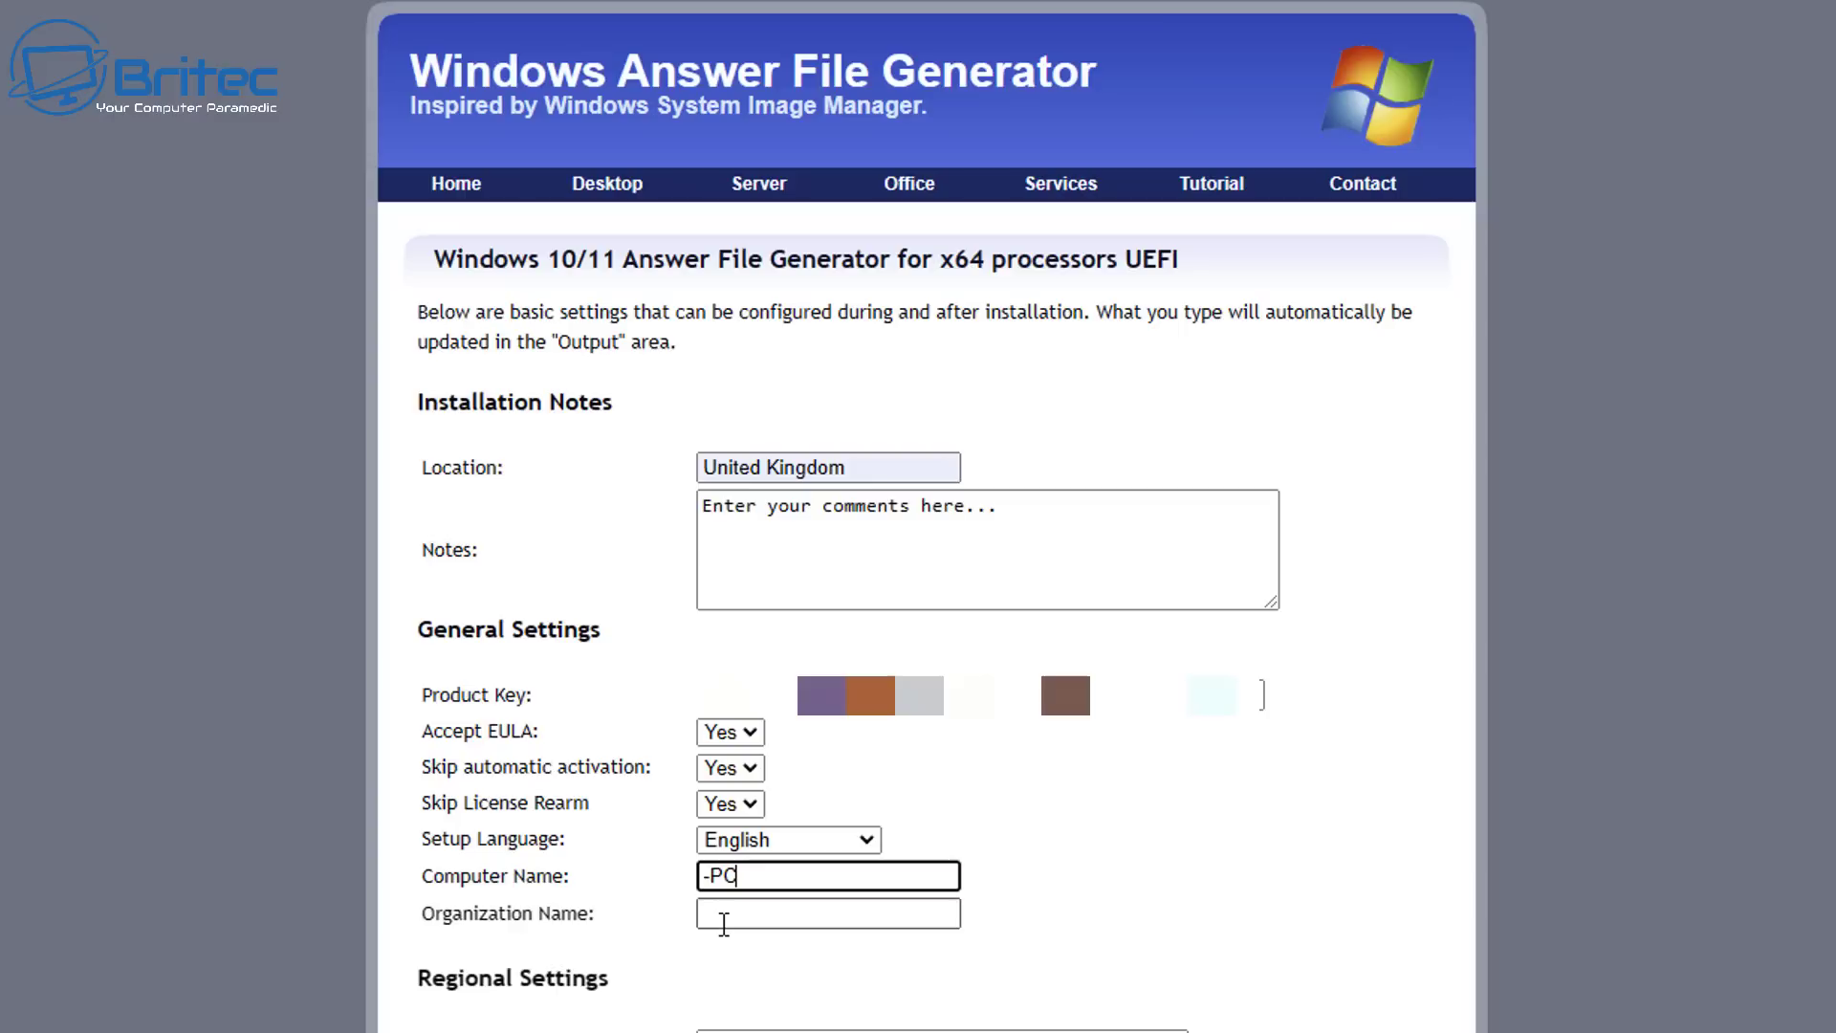
left_click(724, 920)
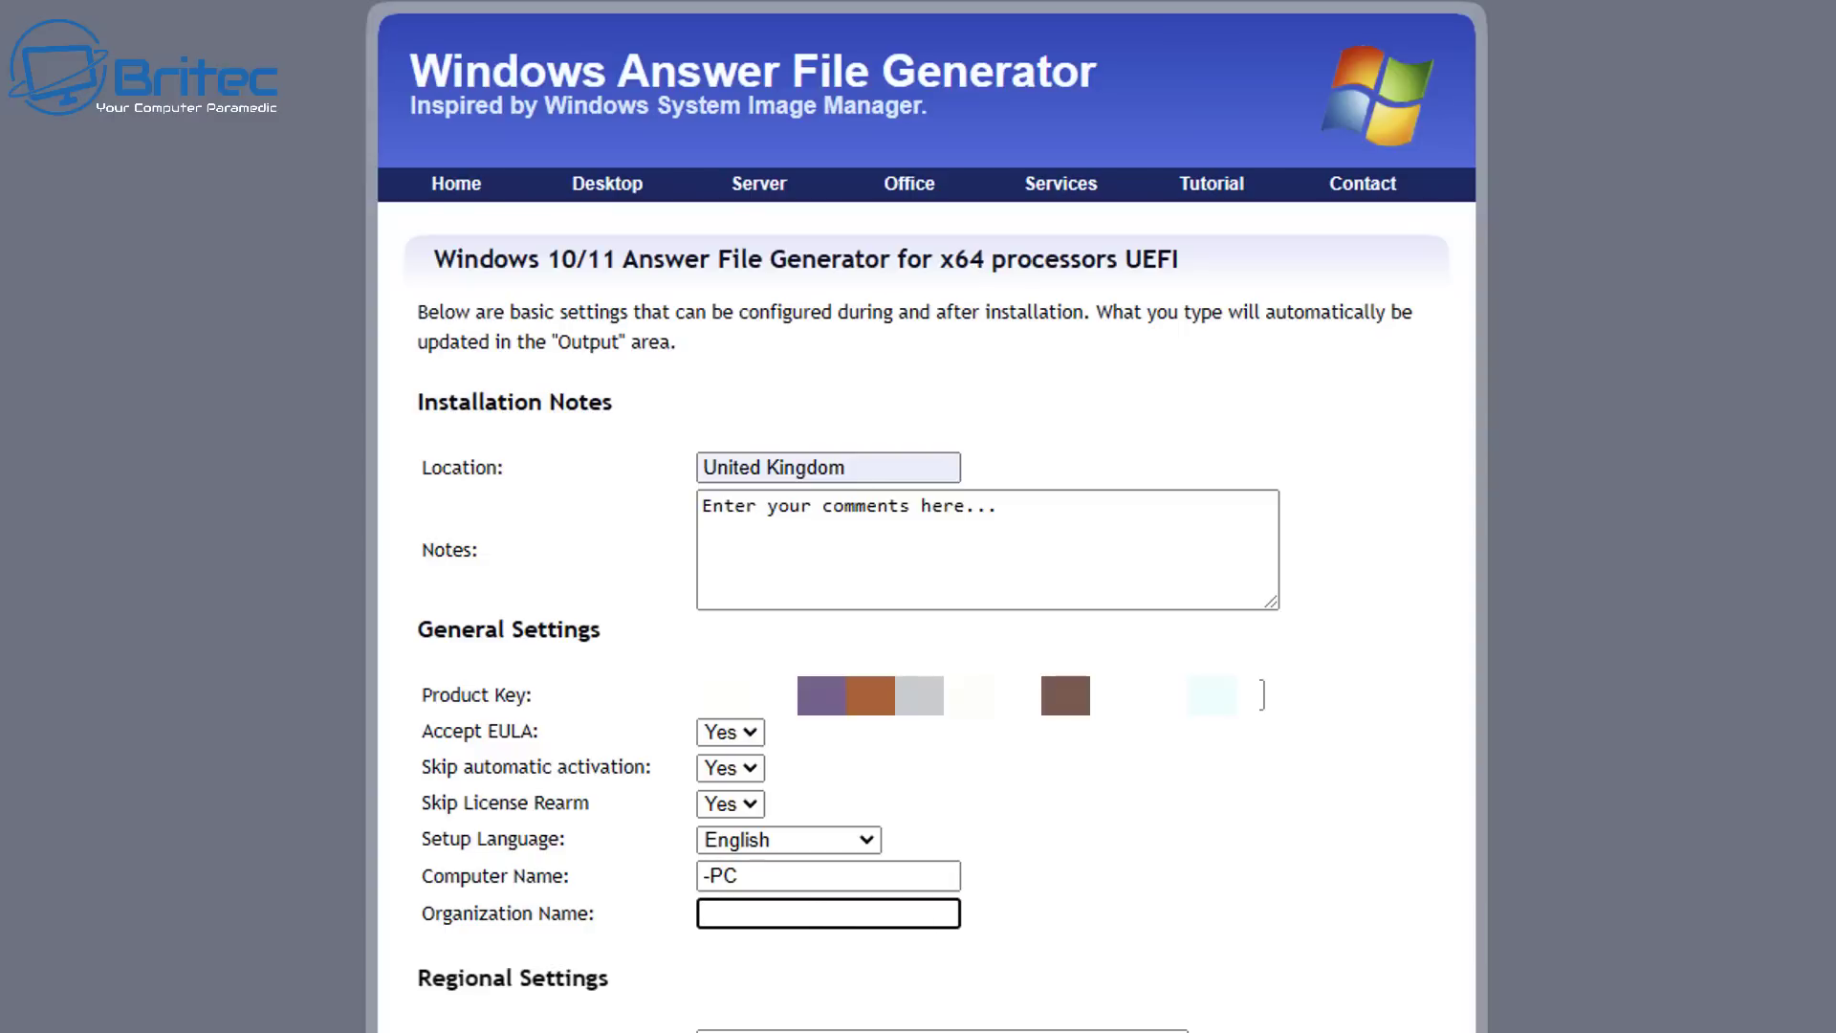
- Set the keyboard and the currency and date format to English - United Kingdom
scroll(918, 516, "down", 10)
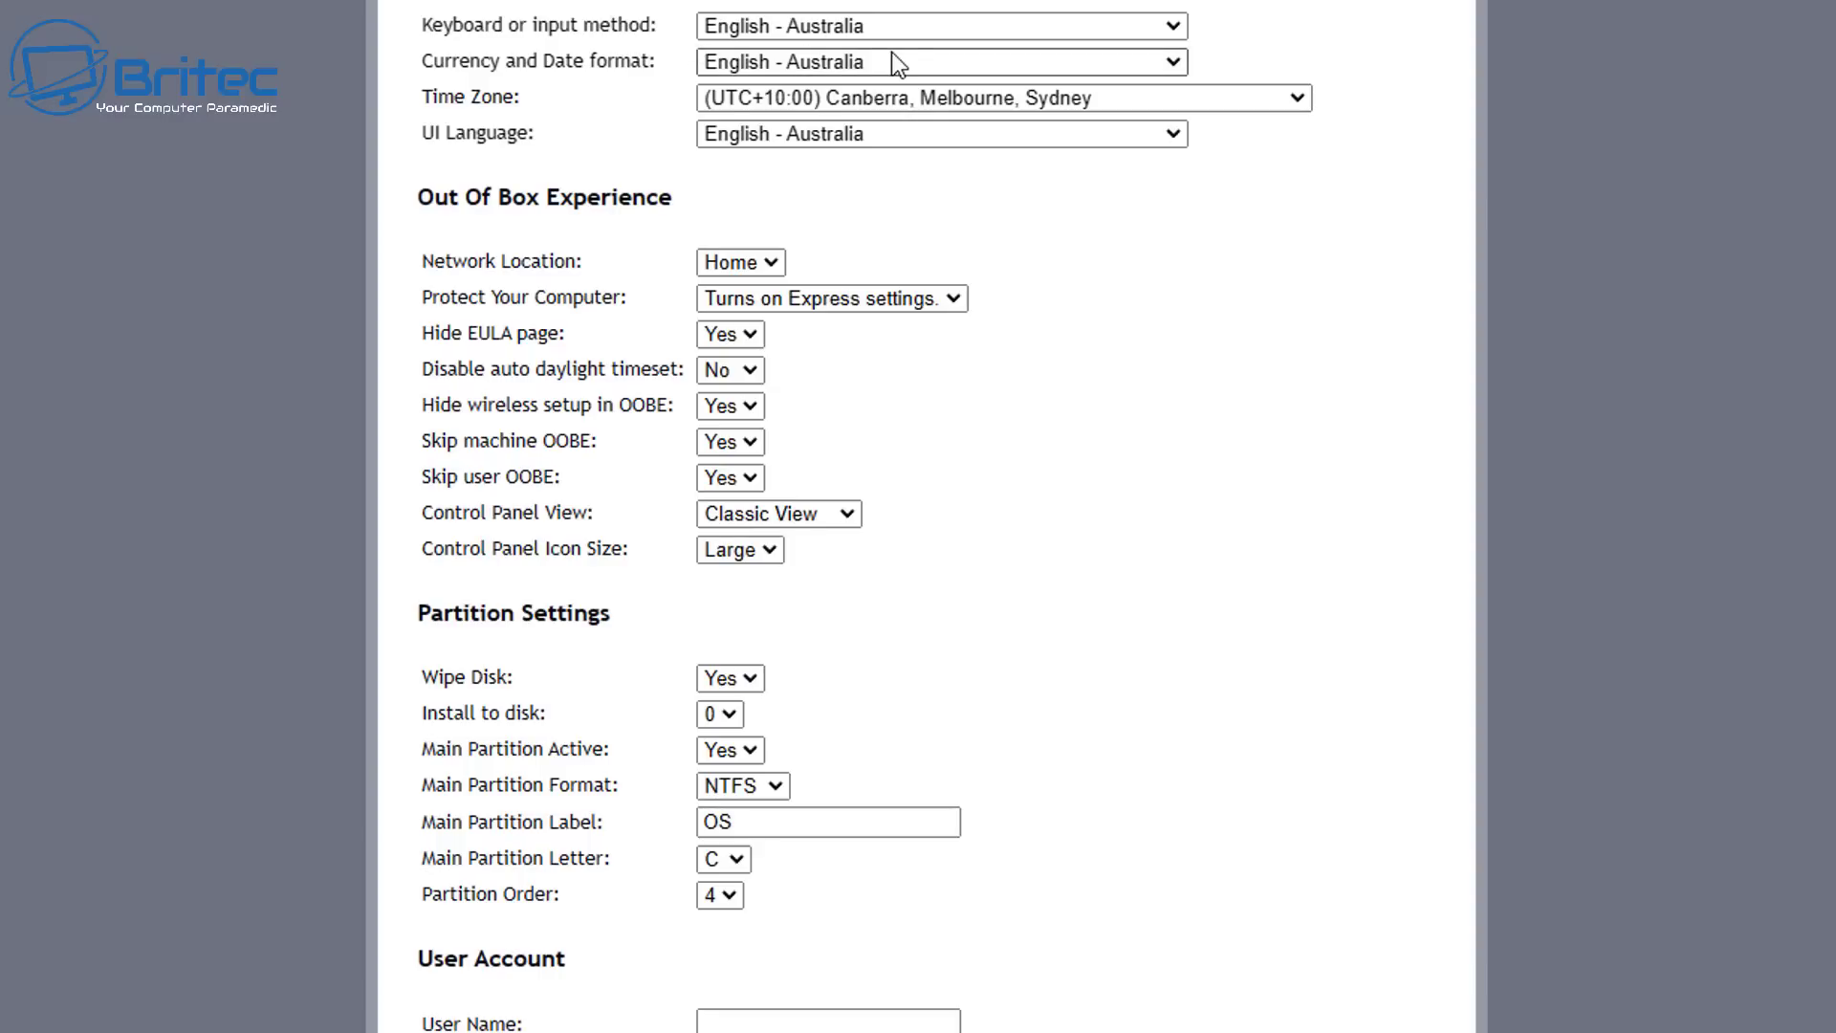
left_click(908, 27)
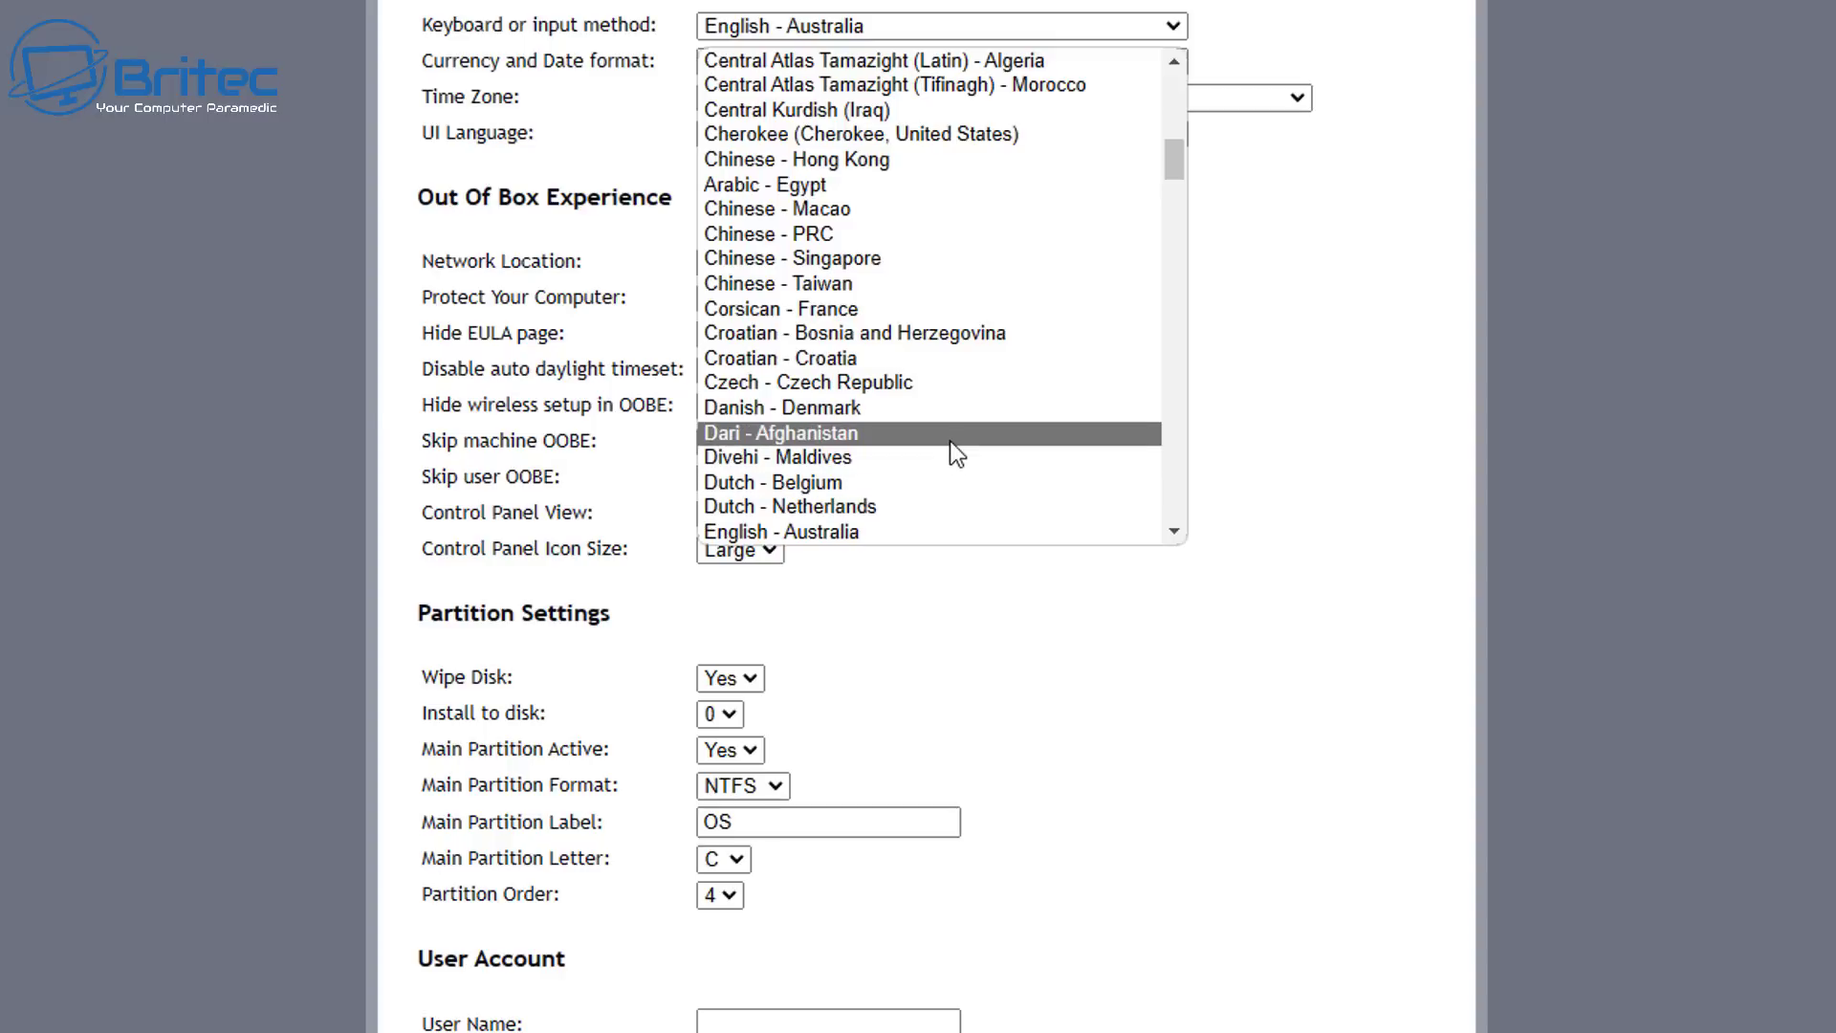
scroll(950, 440, "up", 2)
scroll(951, 436, "up", 1)
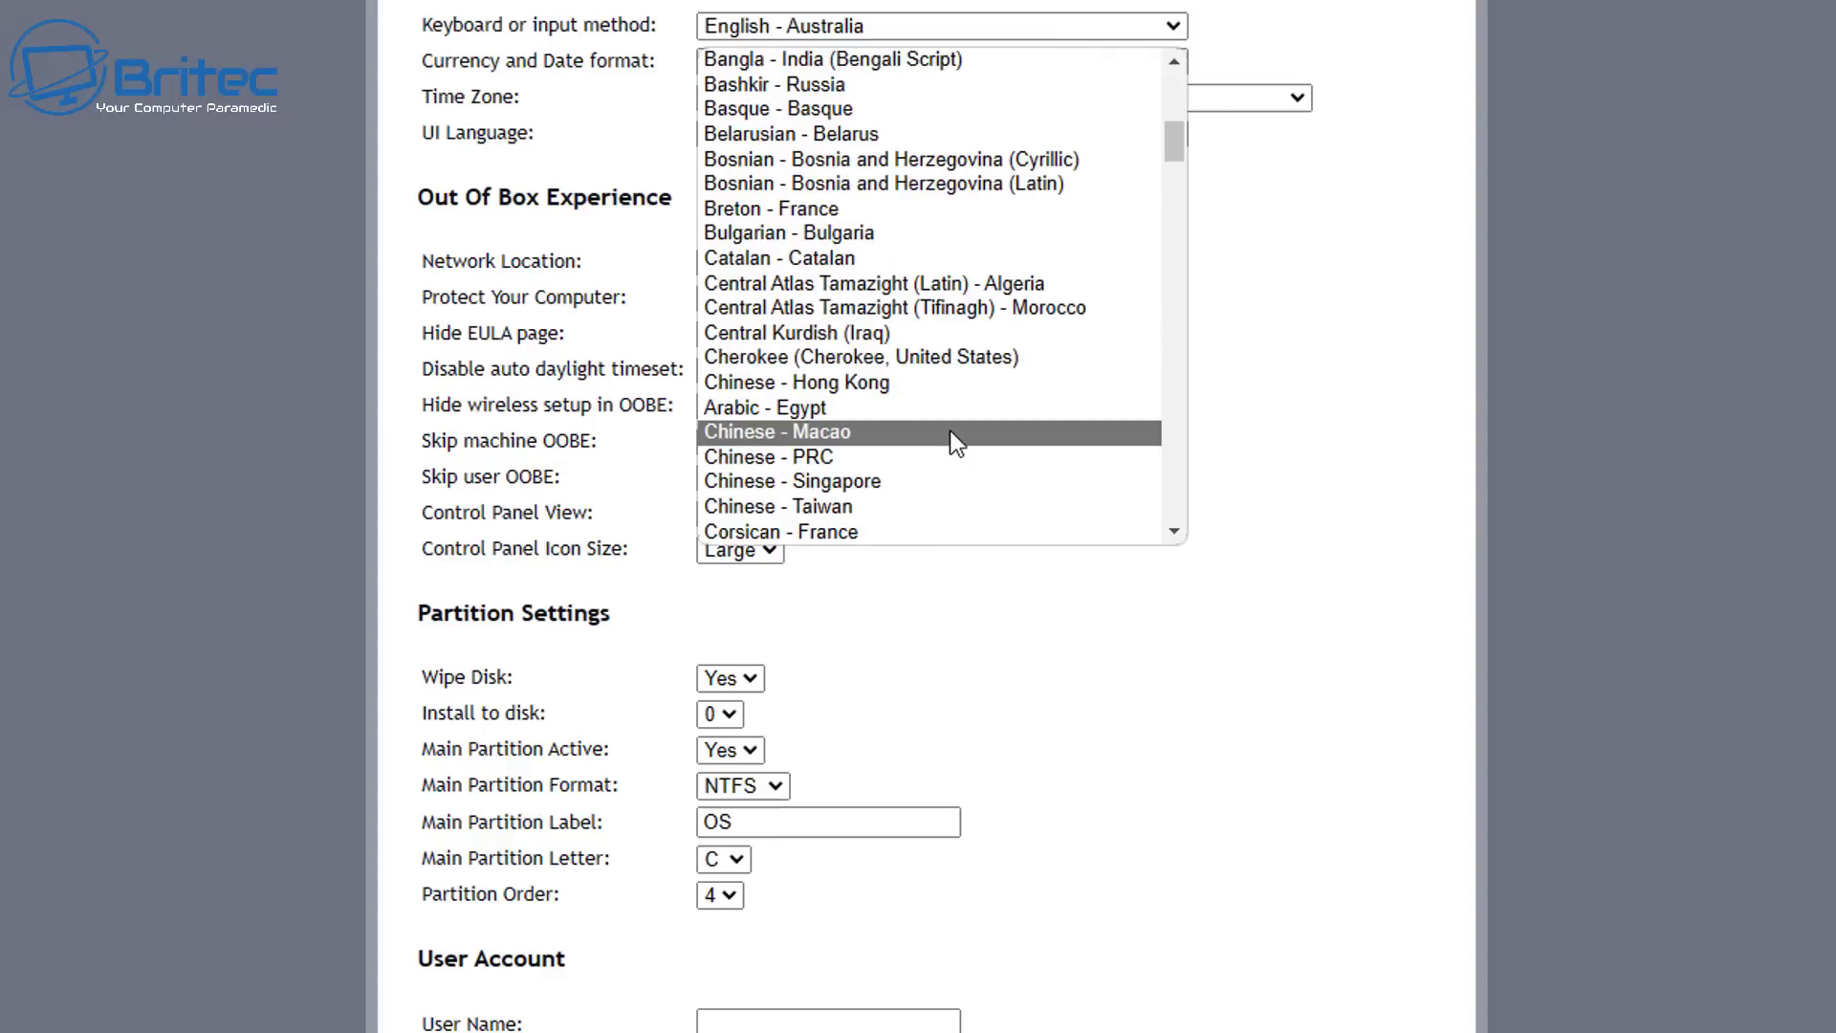
scroll(950, 428, "down", 12)
scroll(949, 428, "up", 1)
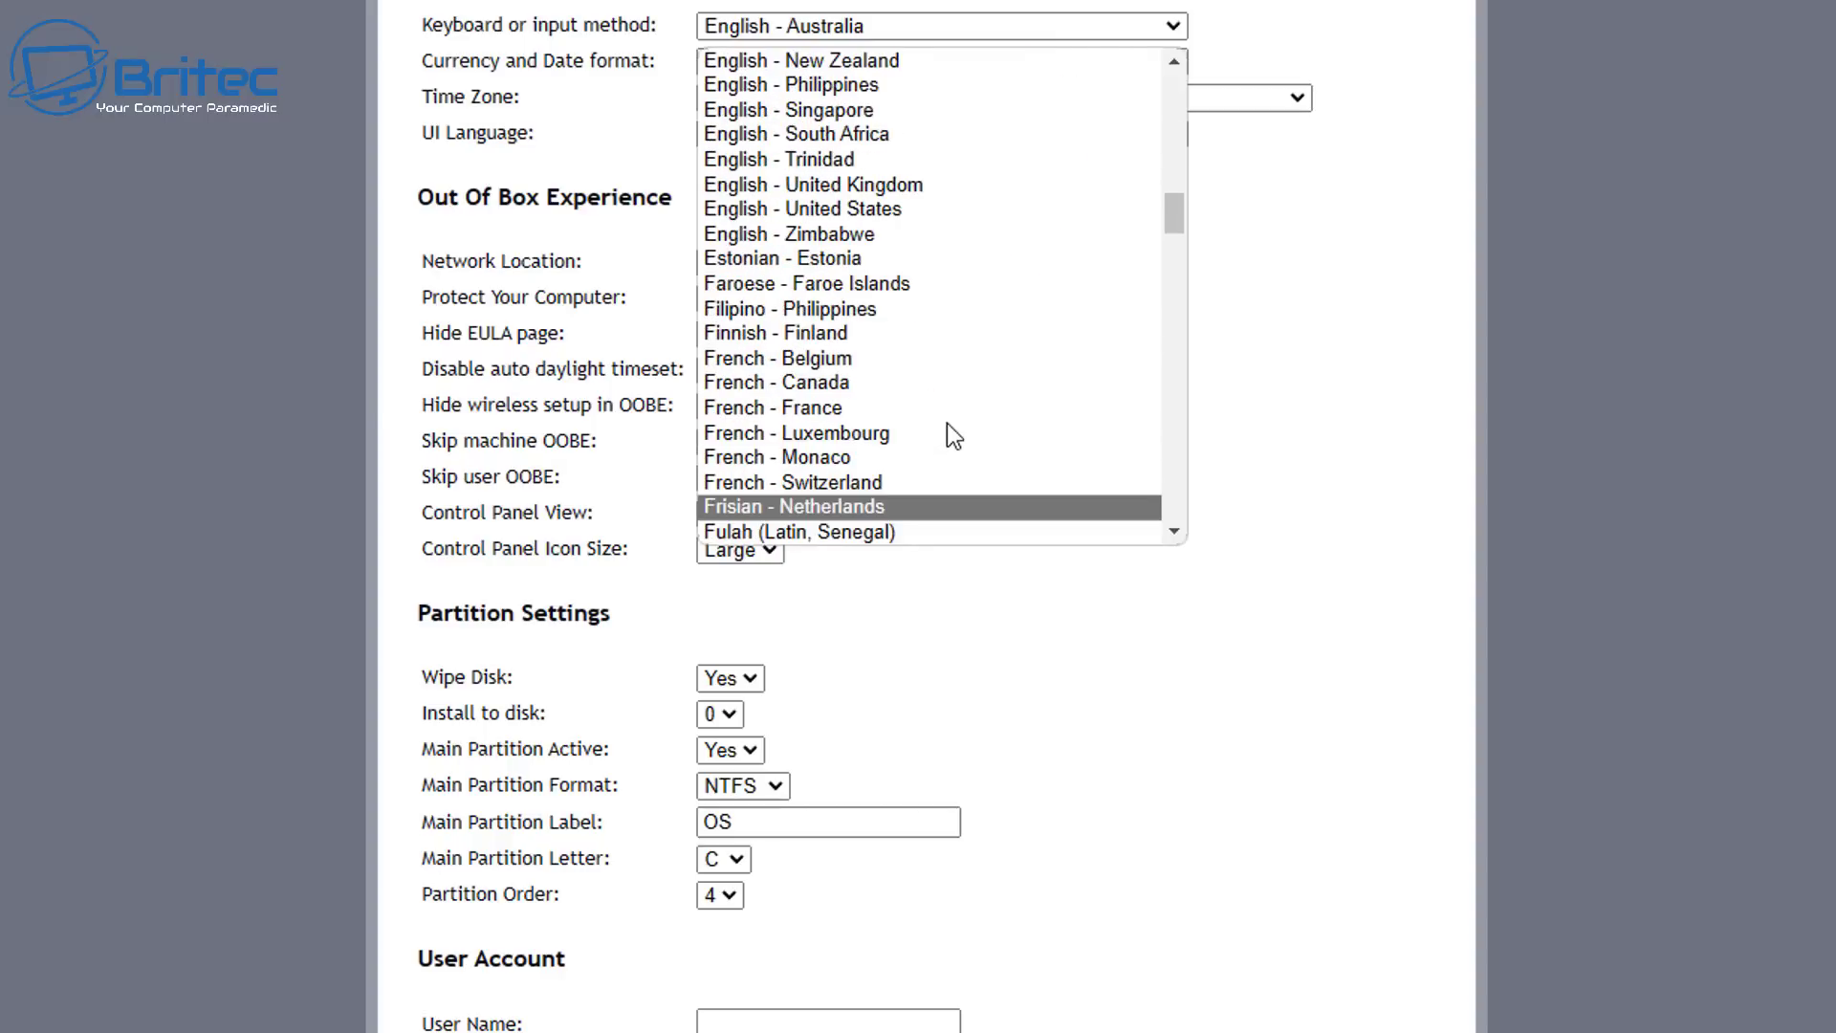
left_click(920, 192)
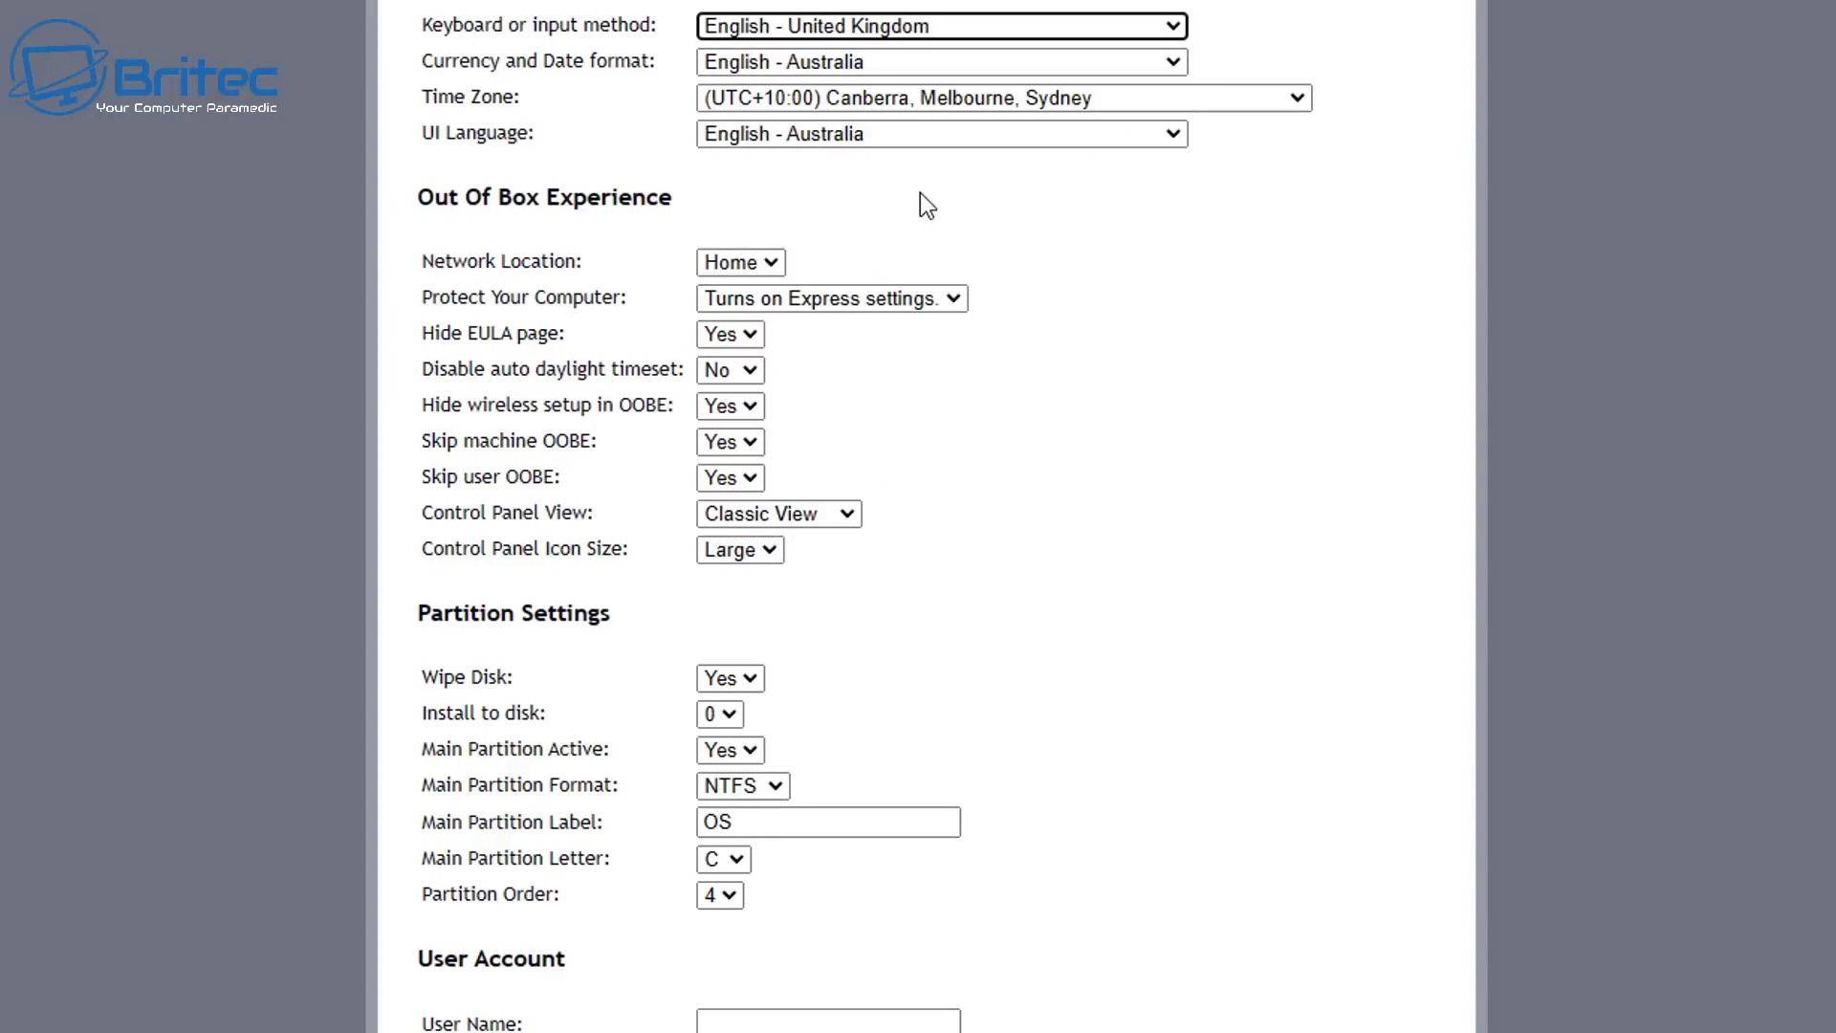
left_click(914, 61)
scroll(965, 444, "down", 5)
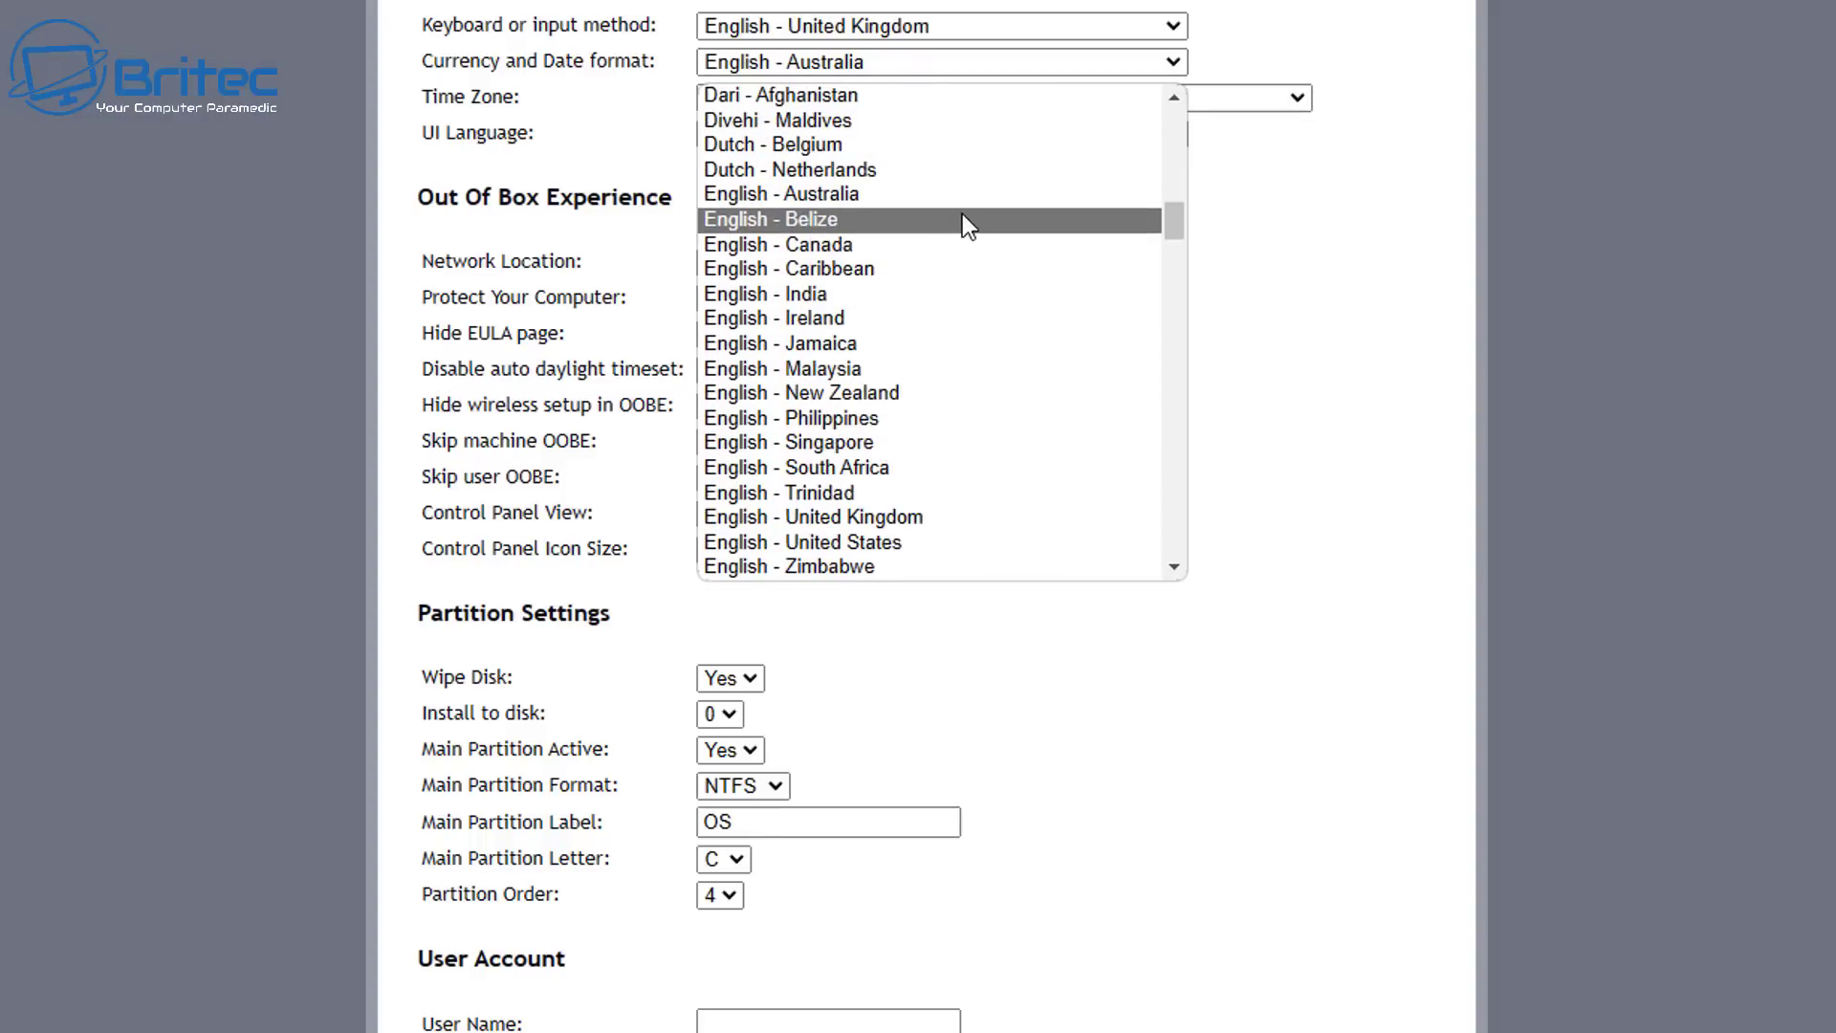
left_click(967, 516)
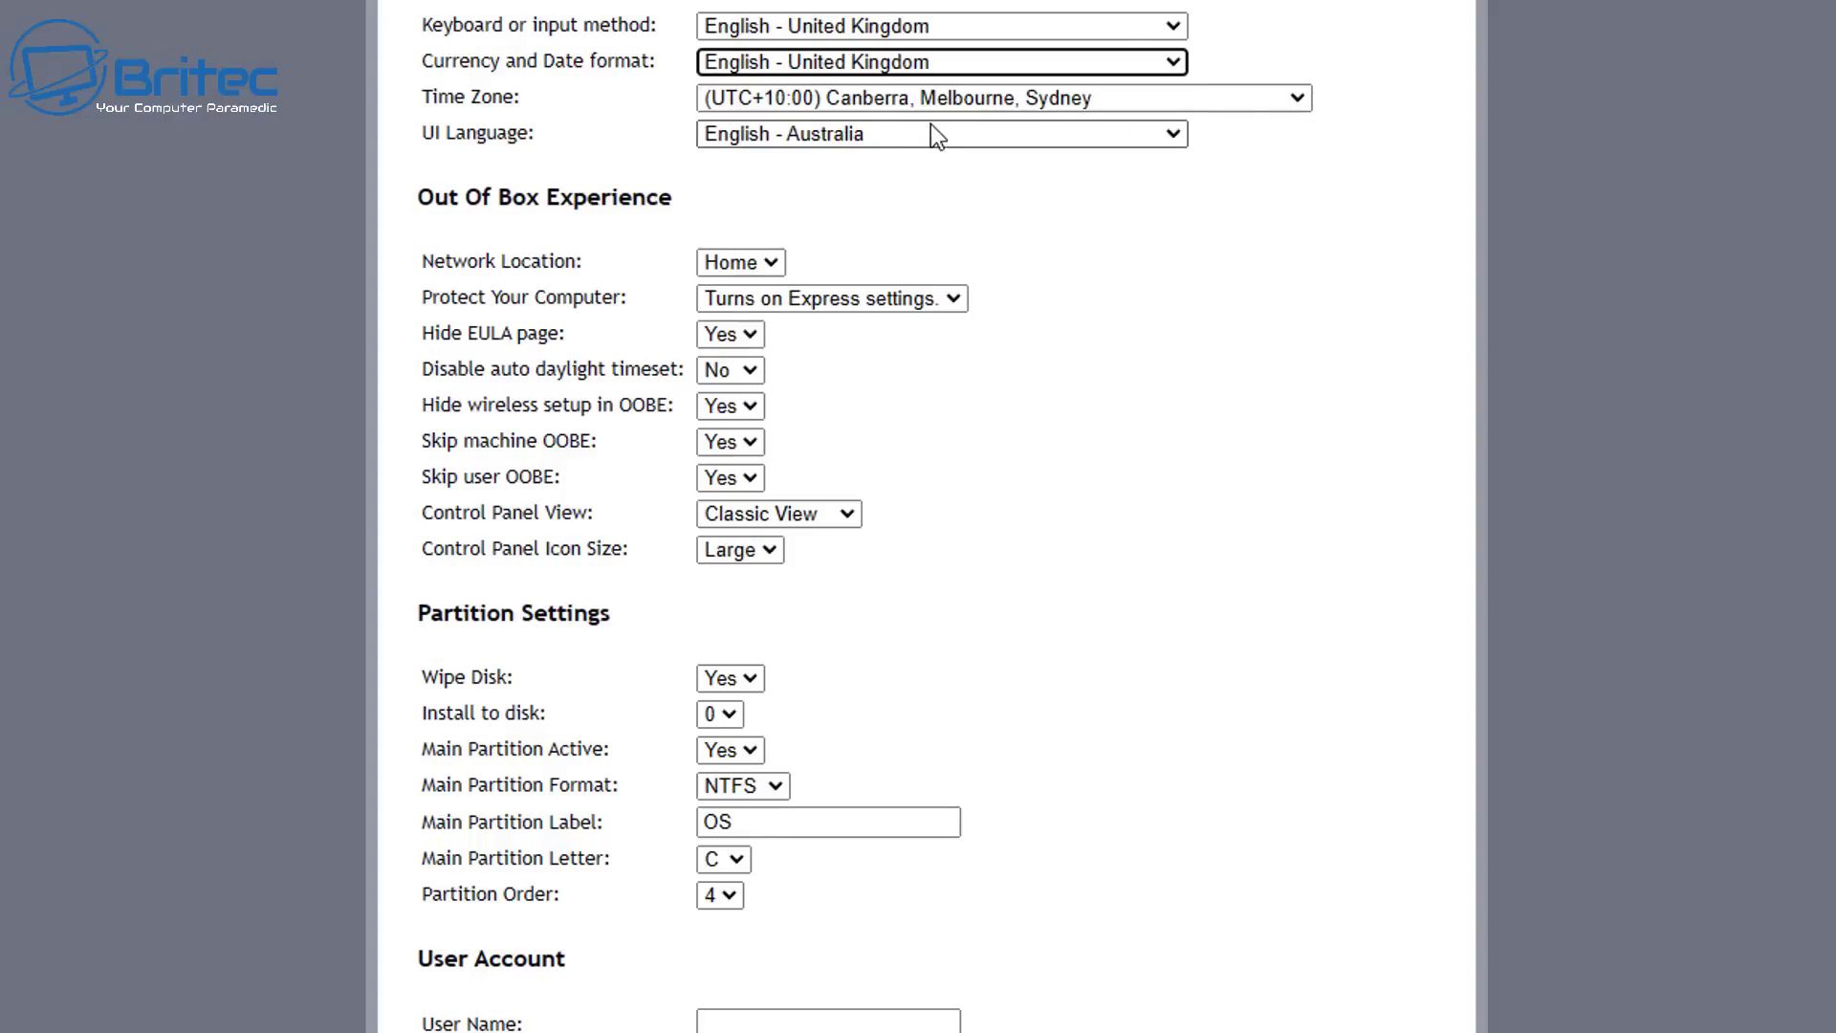
- Set time zone to Dublin, Edinburgh, Lisbon, London and UI language to English - United Kingdom
left_click(970, 97)
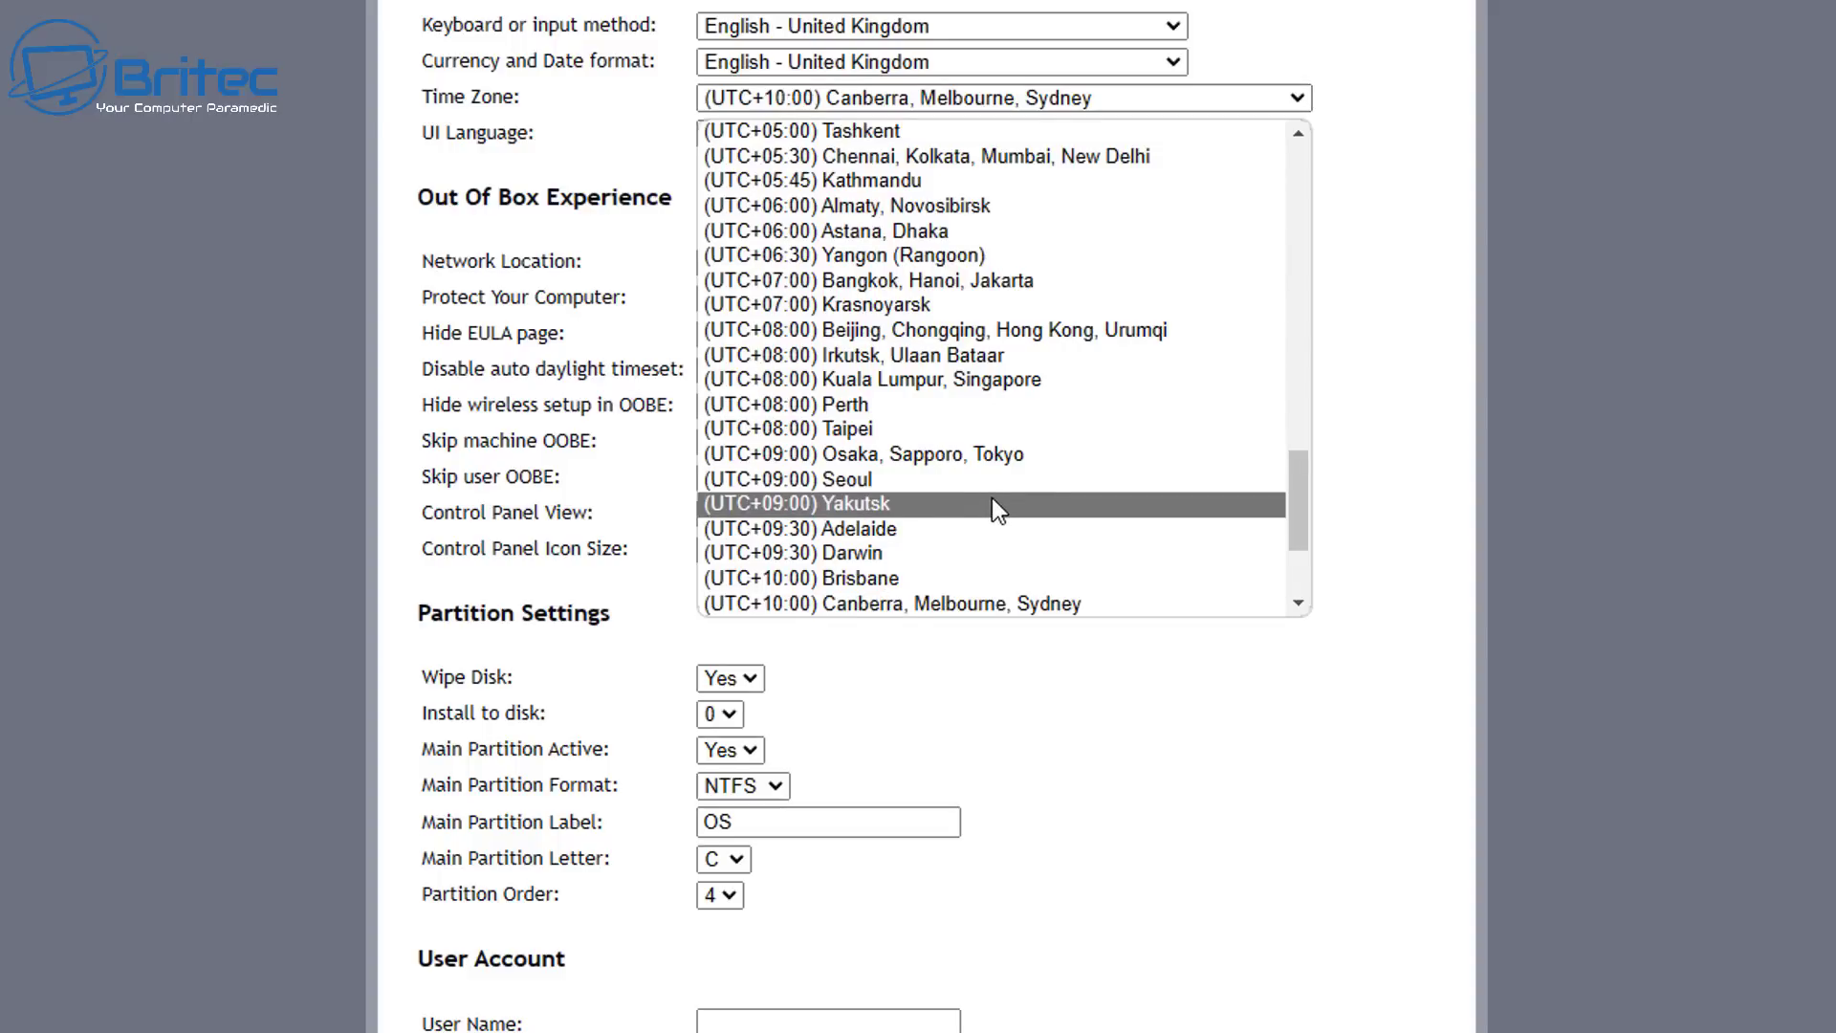
scroll(990, 503, "down", 3)
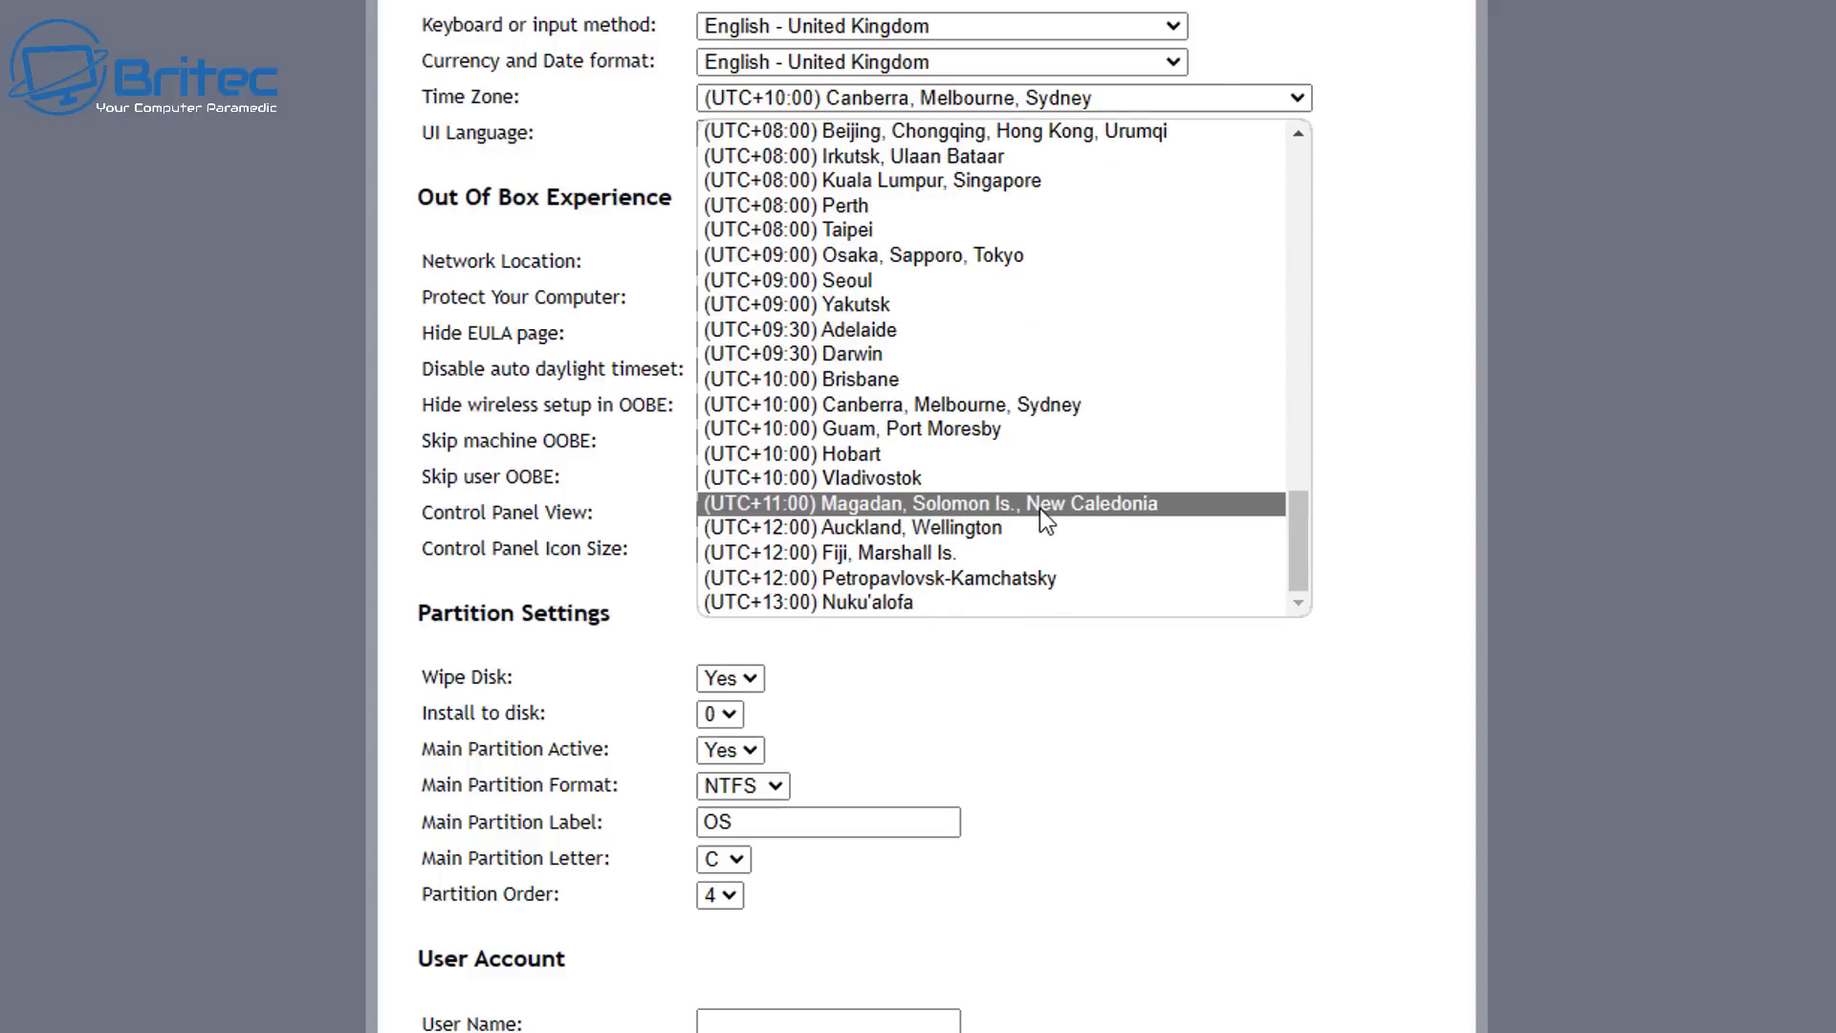
scroll(1040, 505, "up", 10)
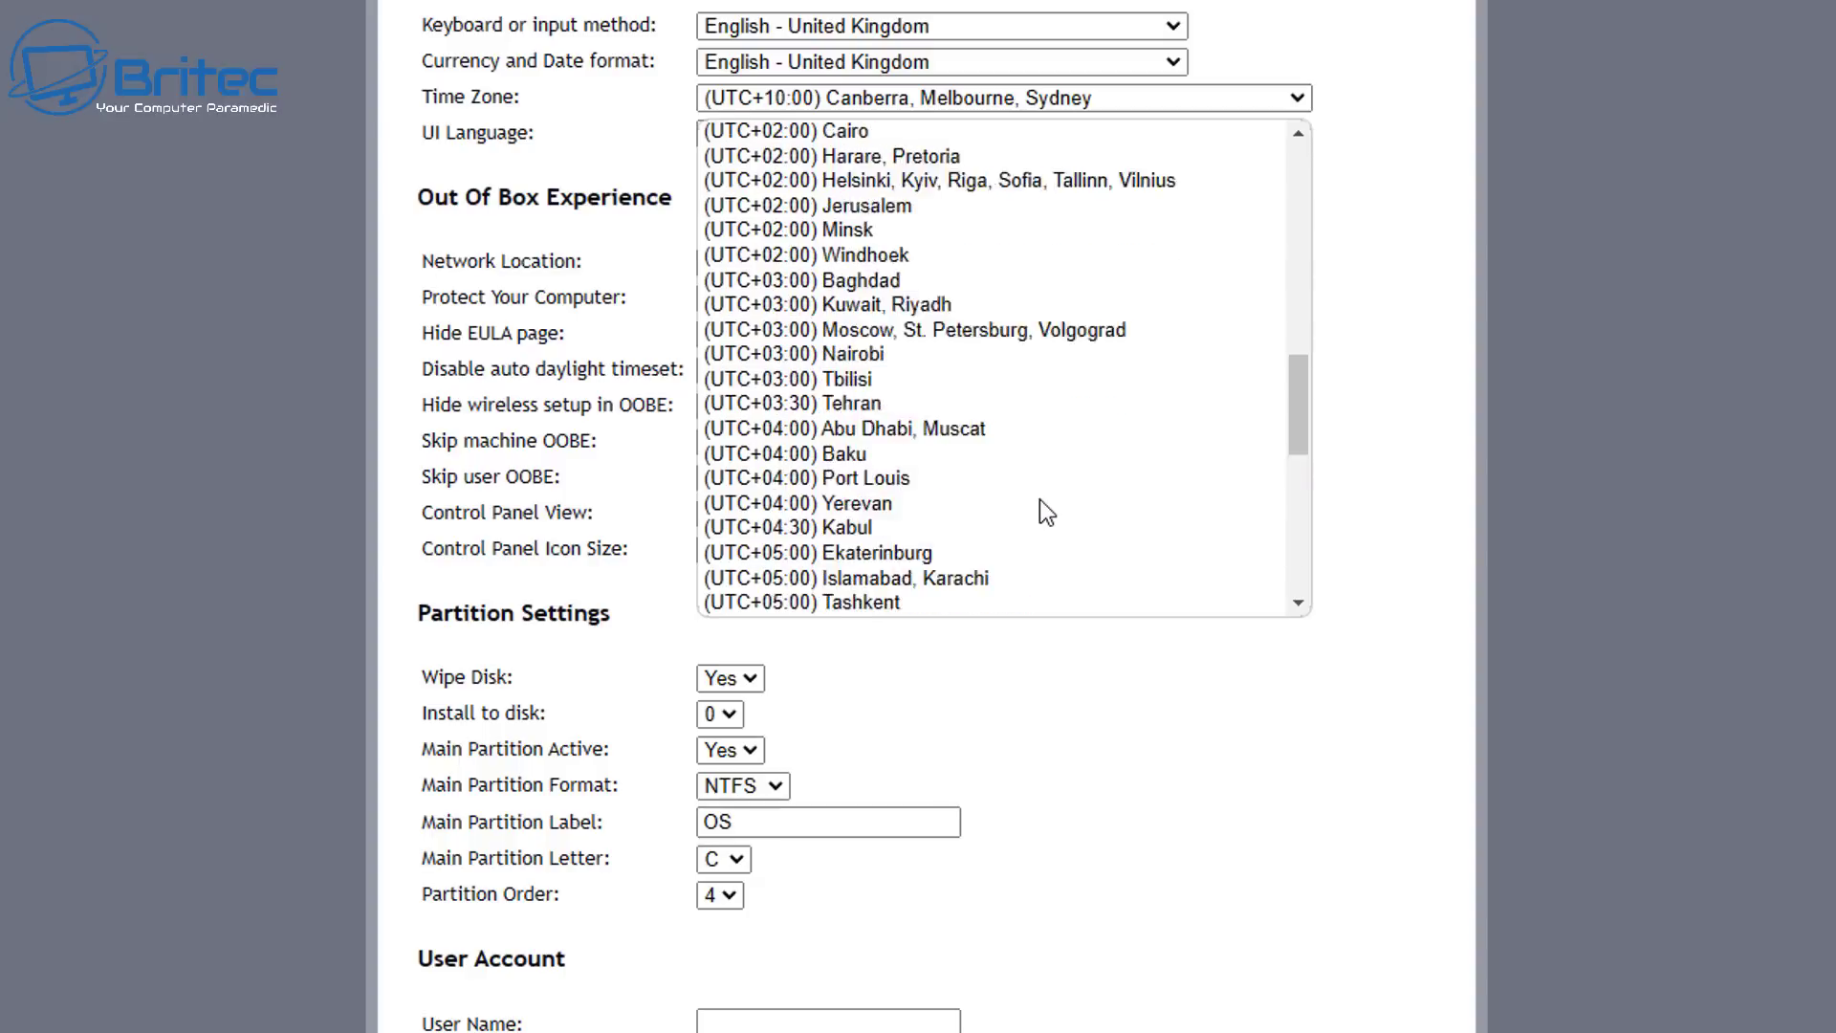
scroll(1040, 497, "up", 3)
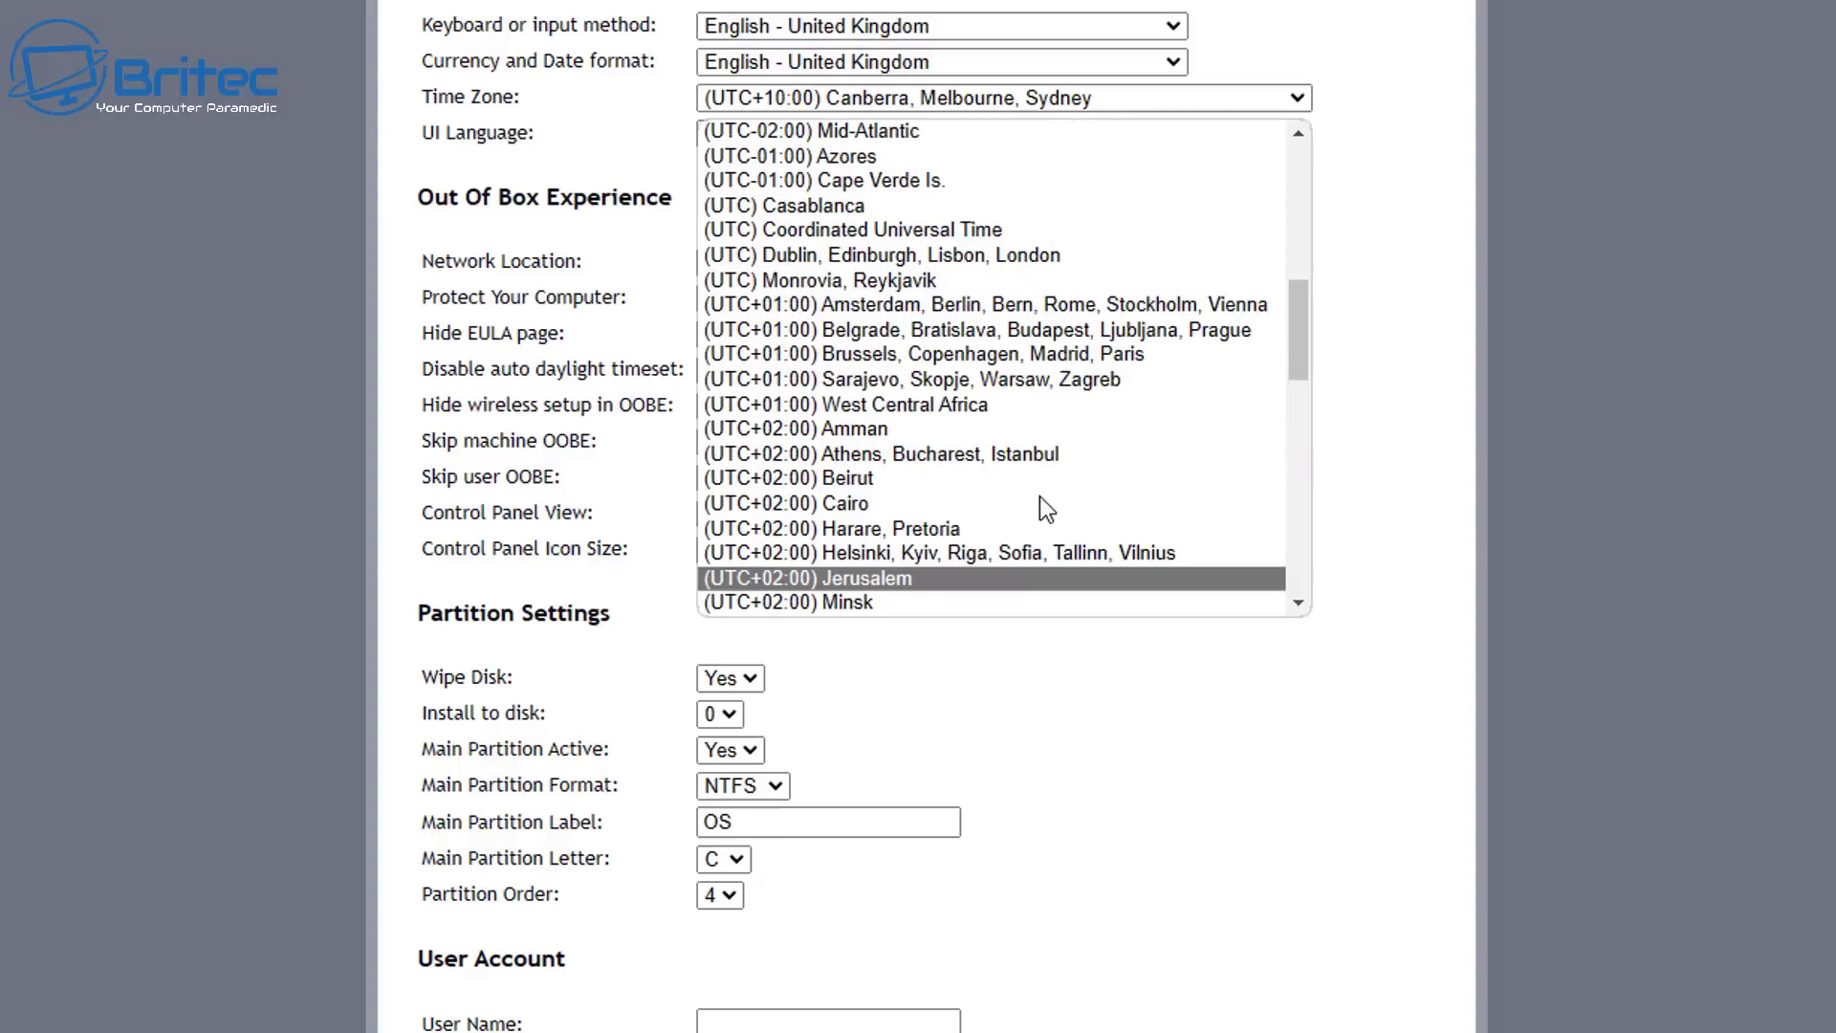
left_click(950, 251)
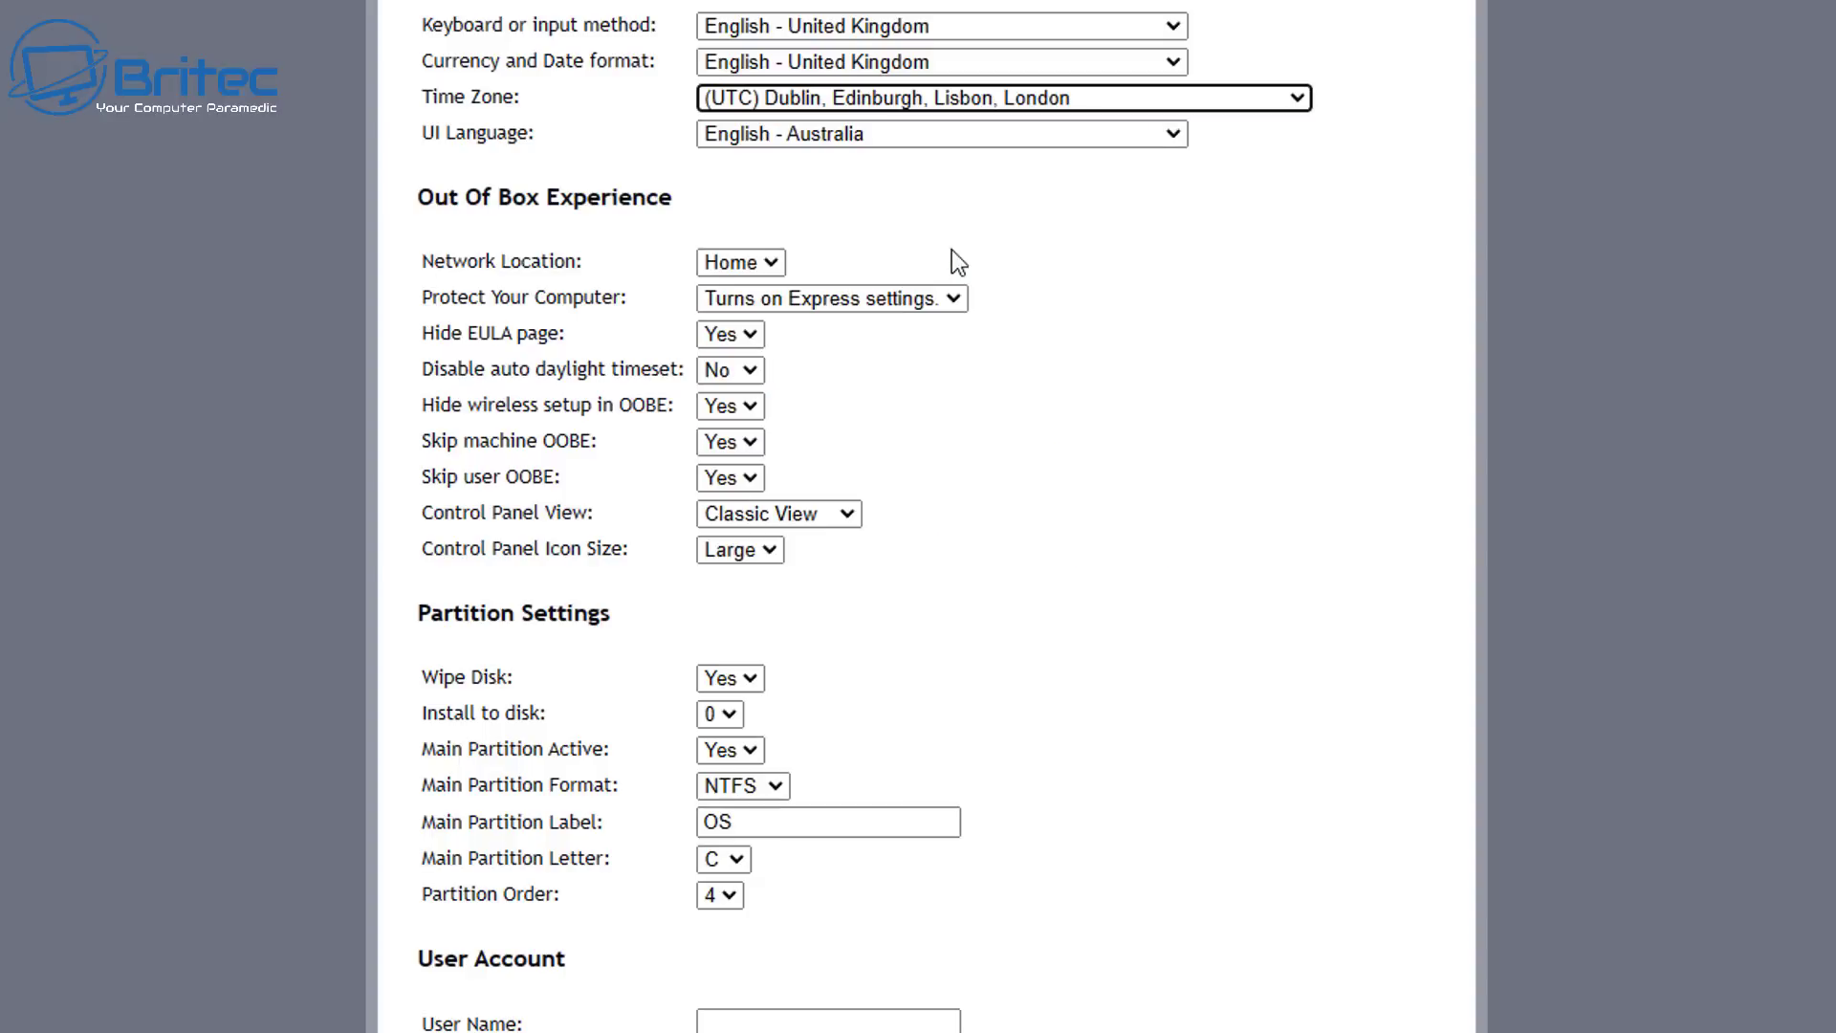
left_click(926, 136)
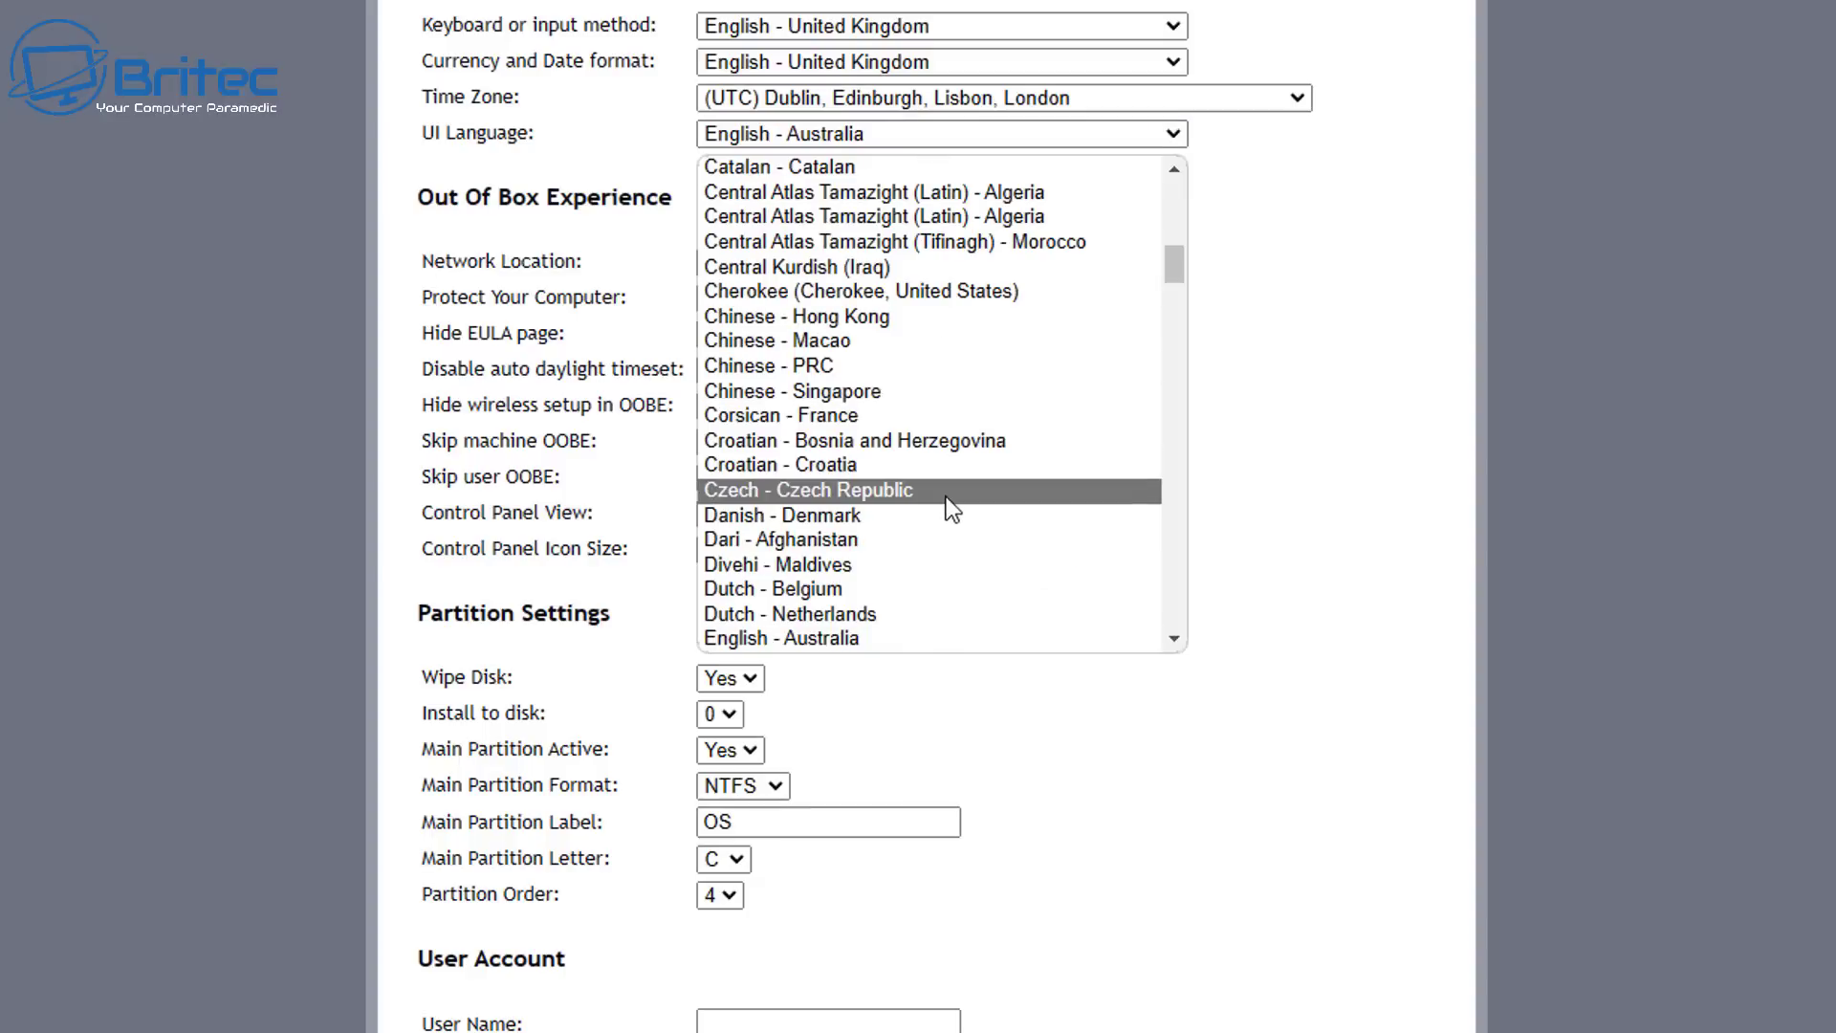
scroll(941, 499, "down", 2)
scroll(940, 499, "down", 2)
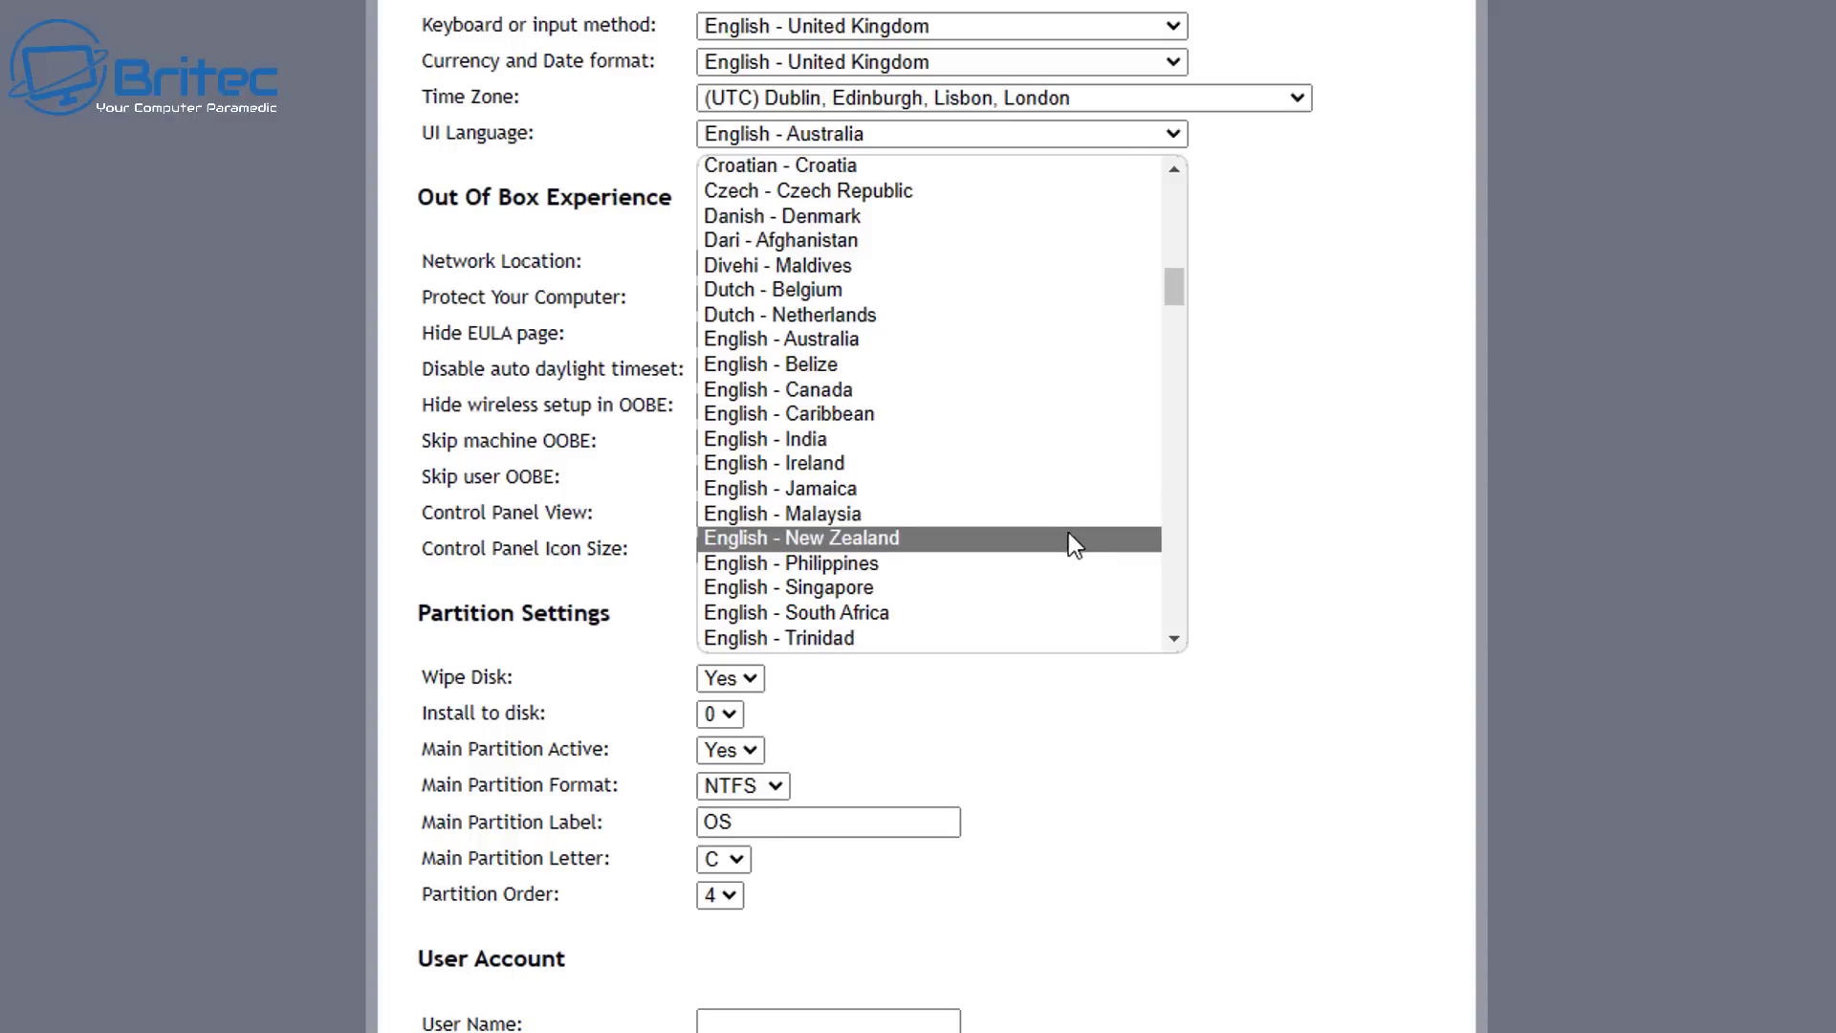
scroll(1057, 525, "down", 2)
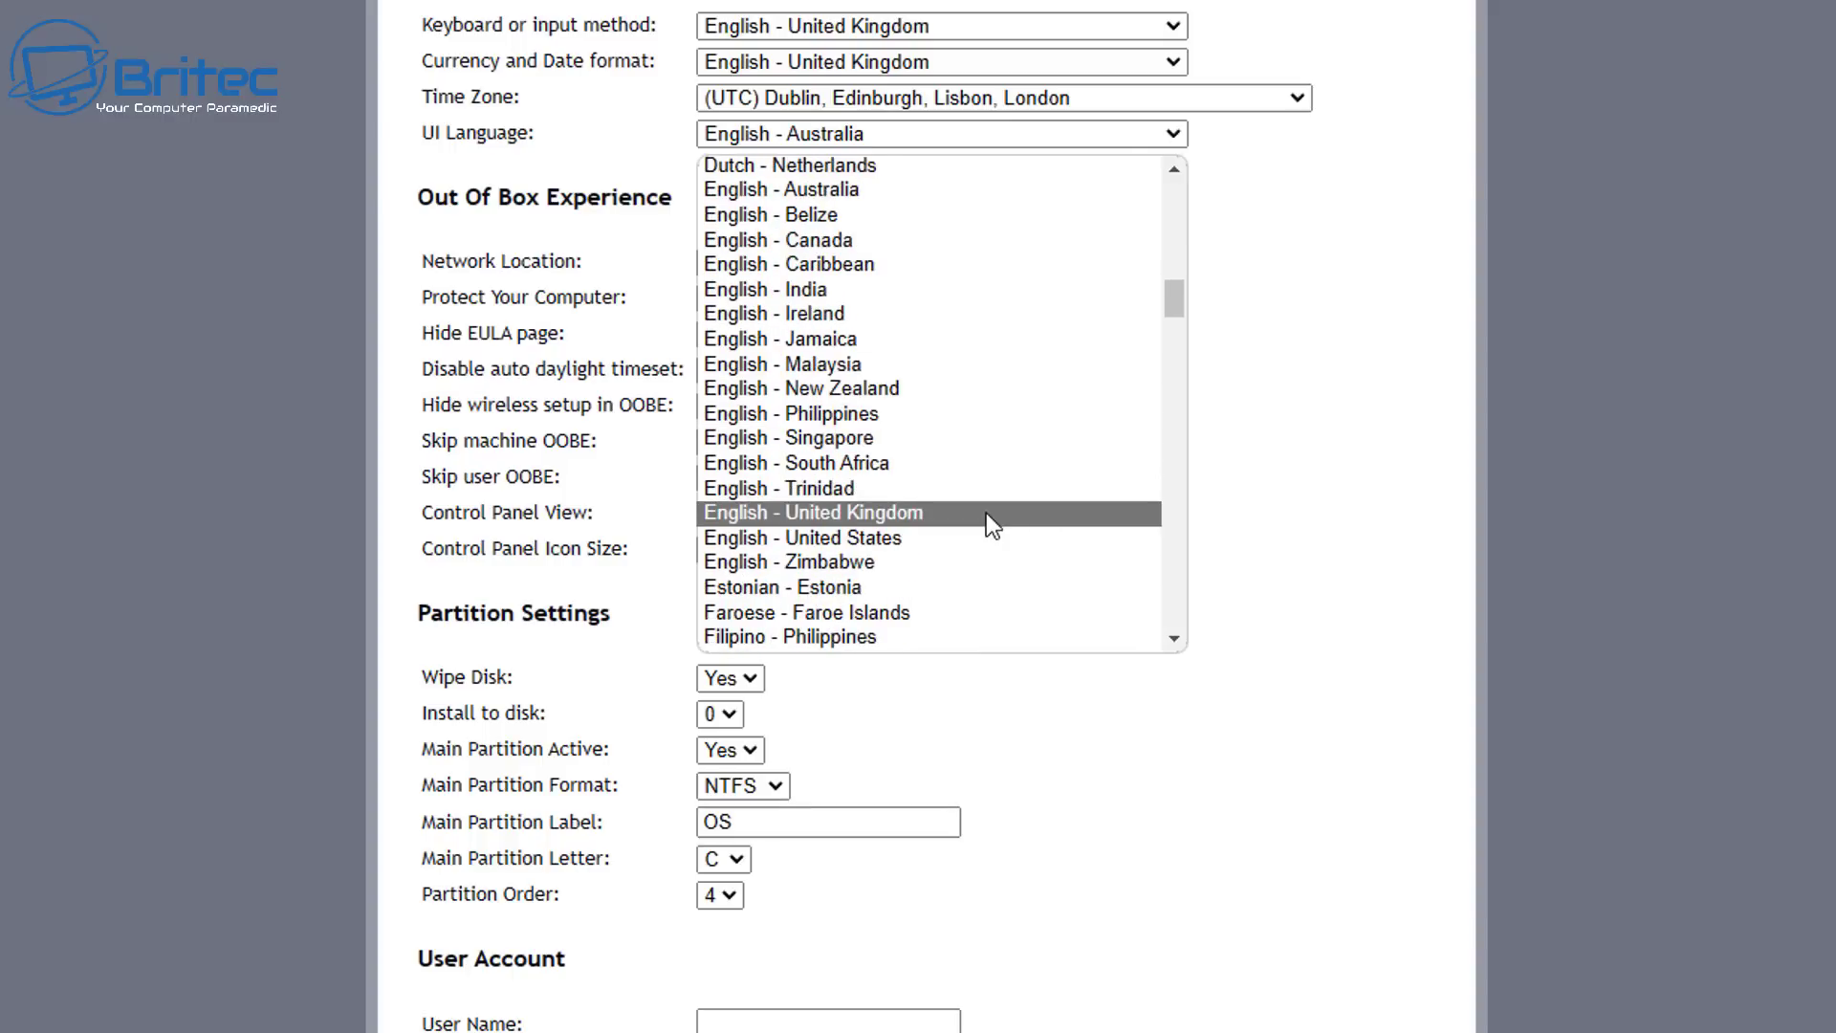
left_click(985, 512)
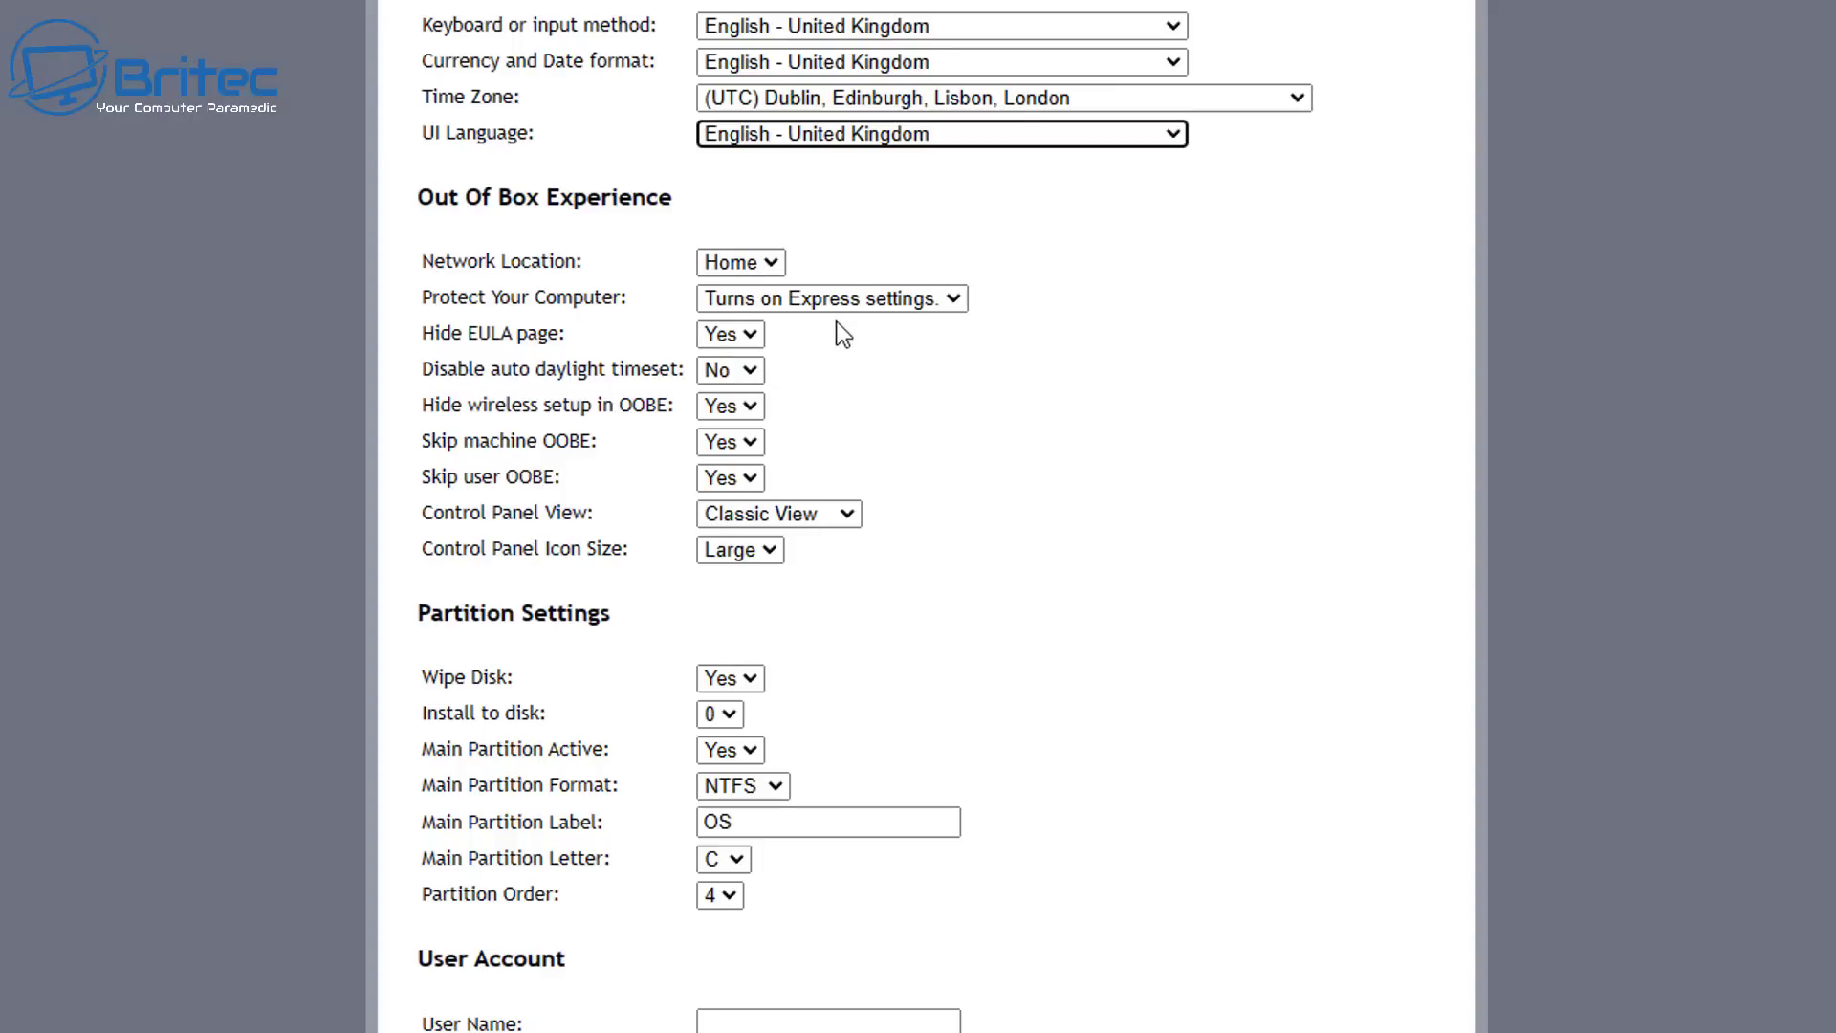
left_click(951, 299)
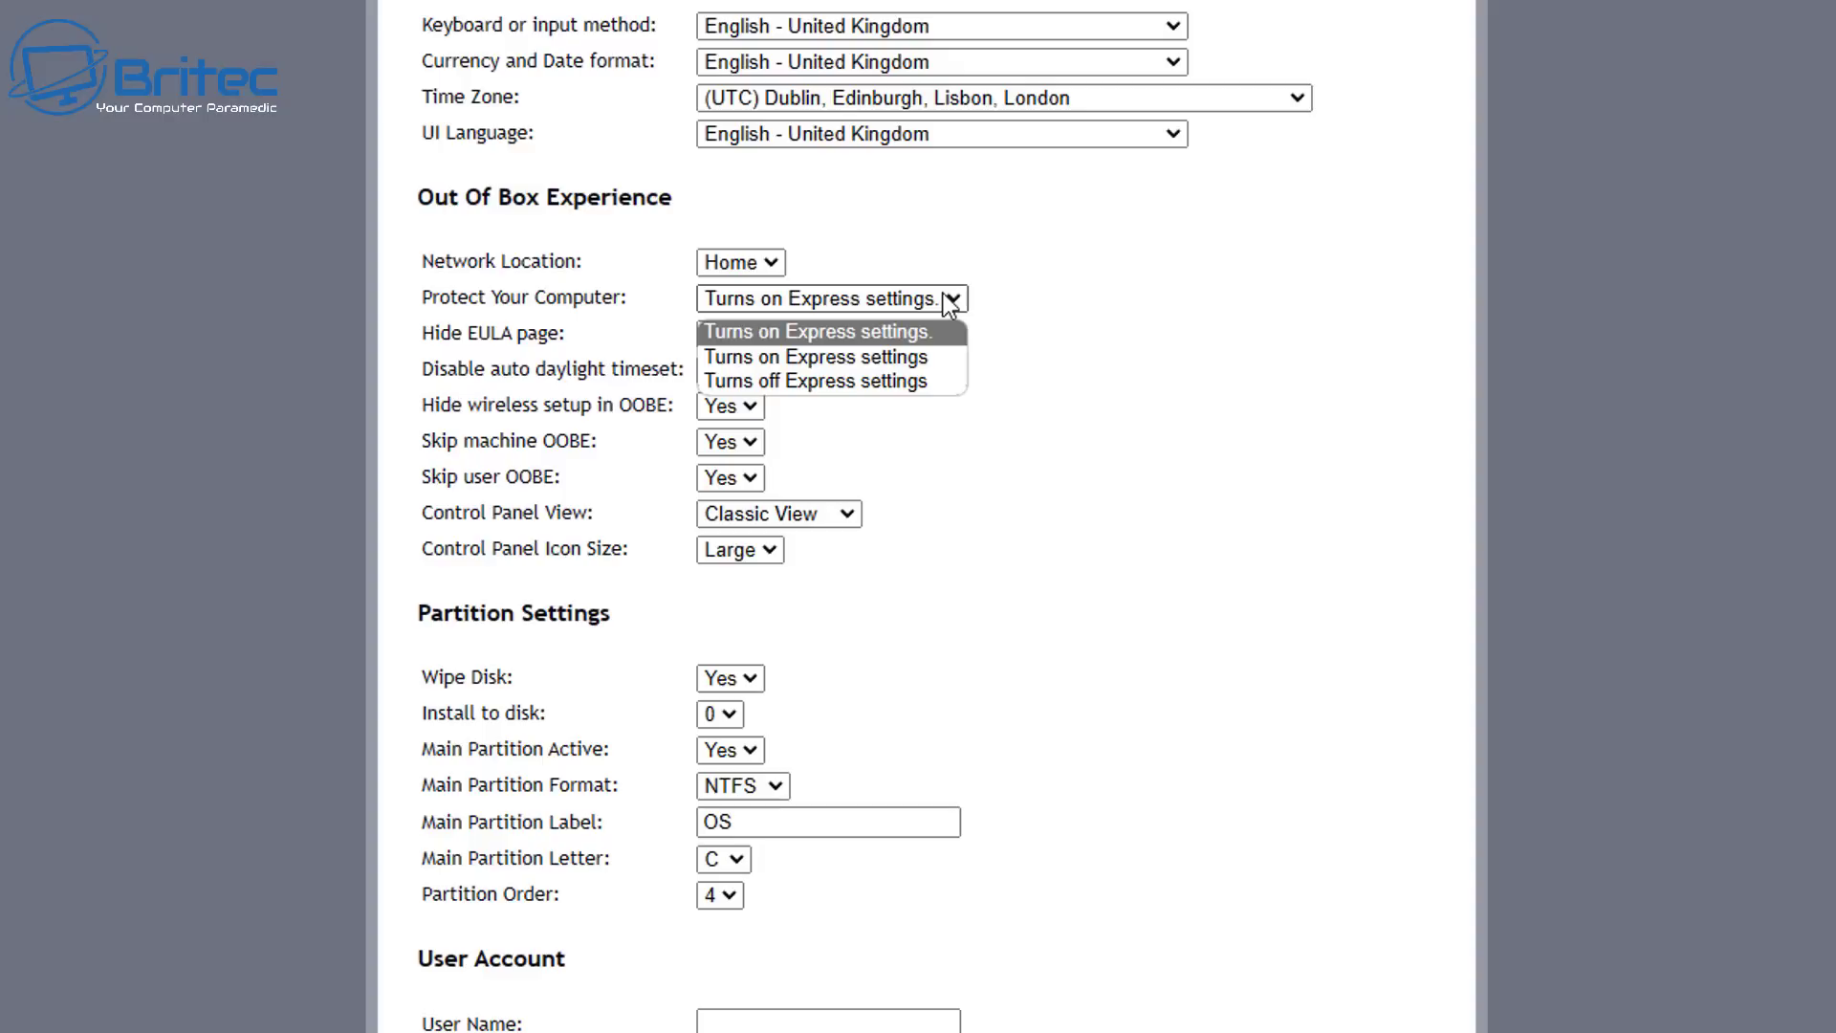
left_click(950, 302)
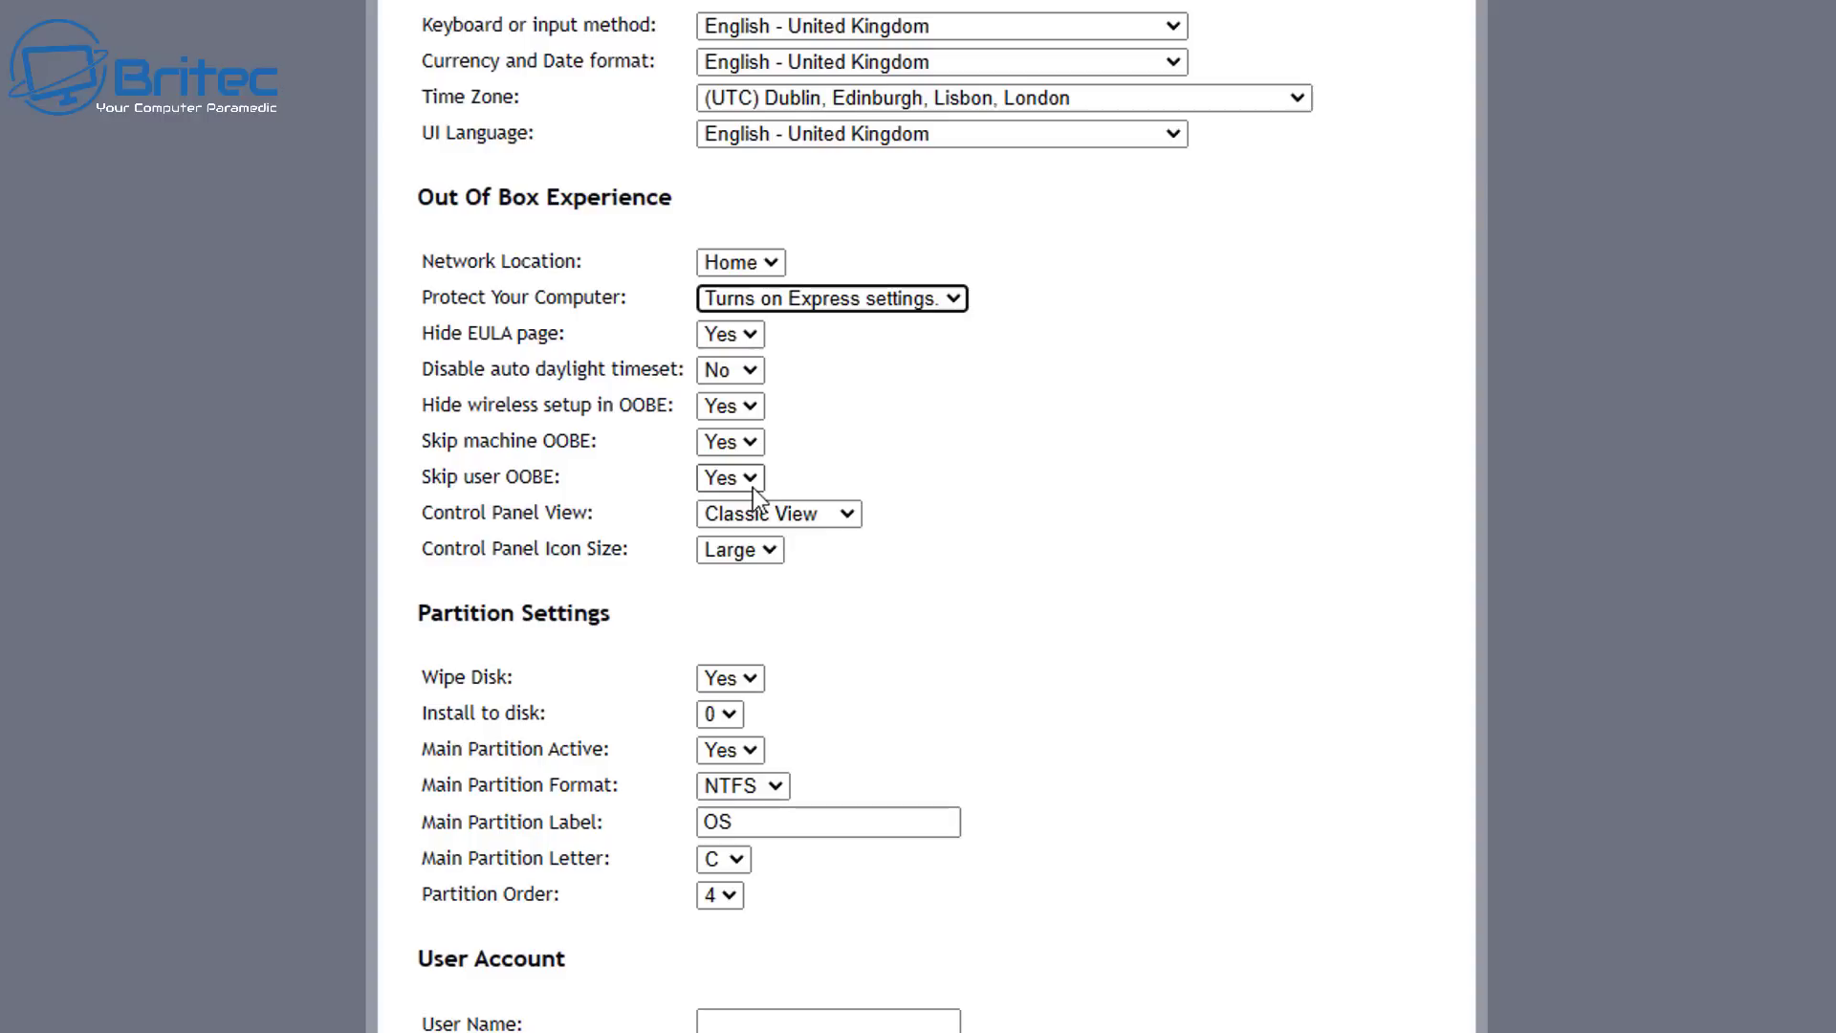
left_click(853, 514)
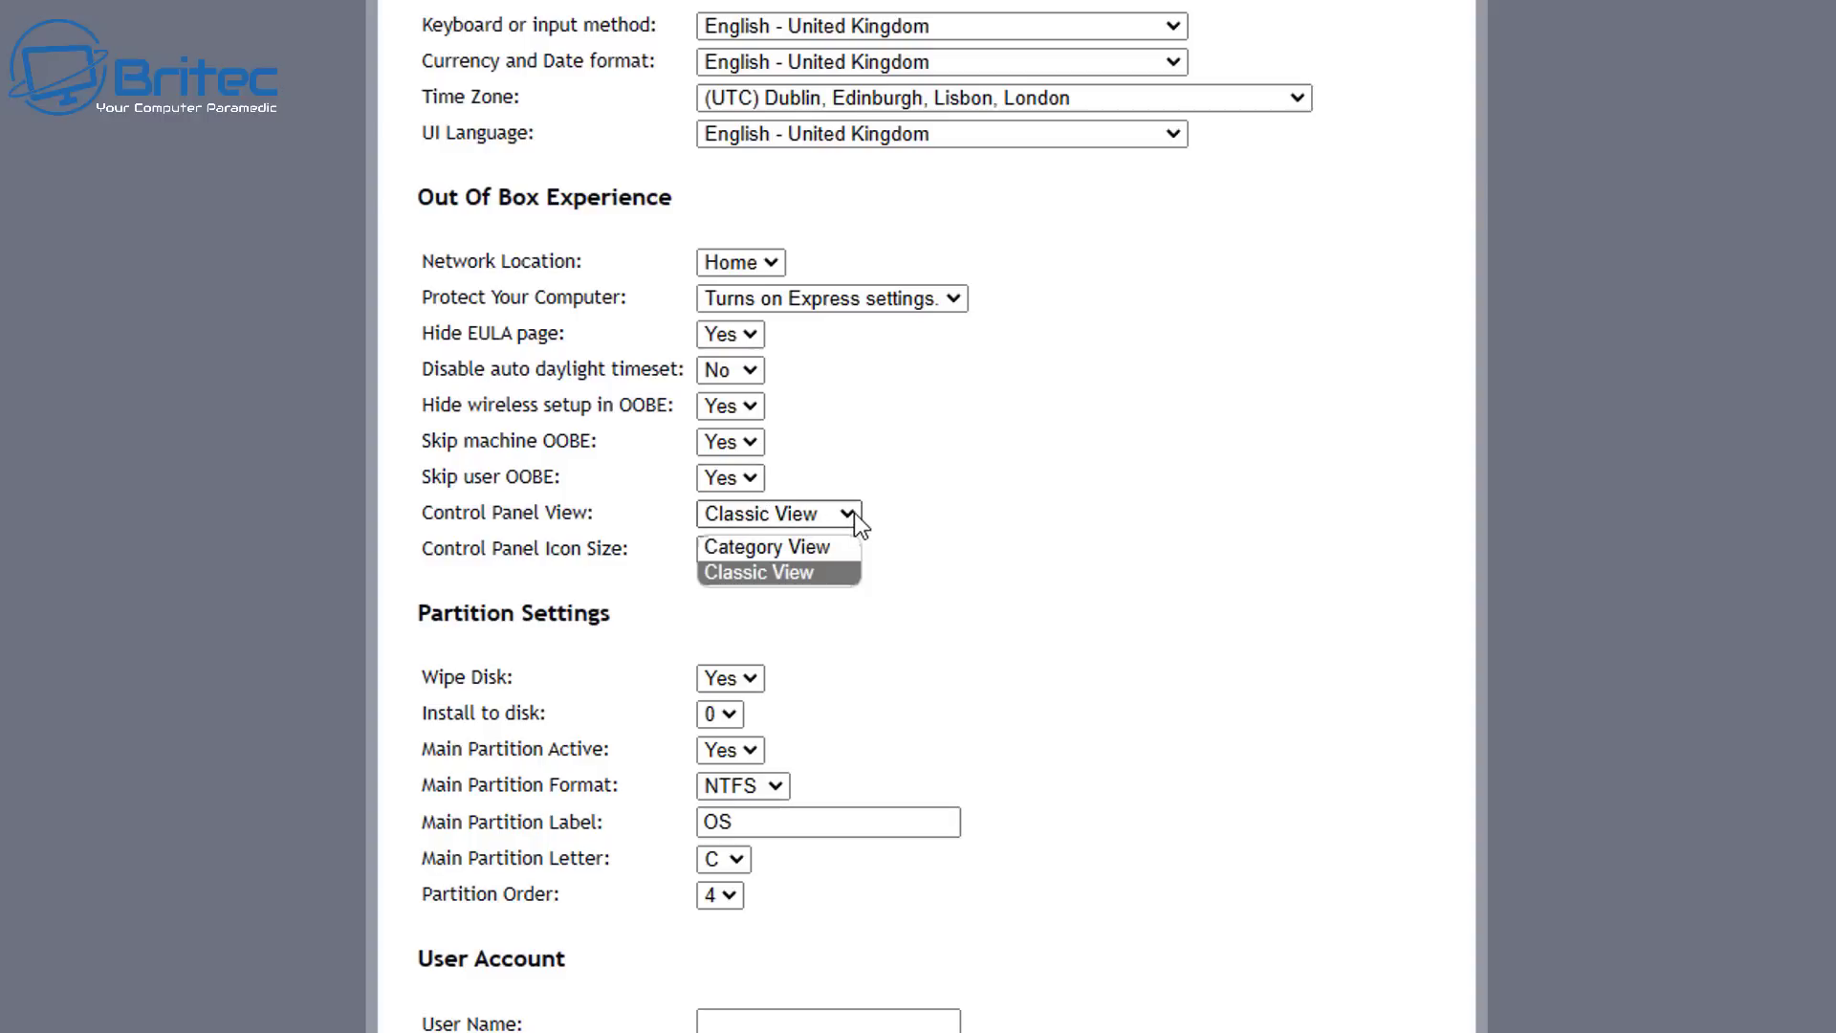
left_click(805, 547)
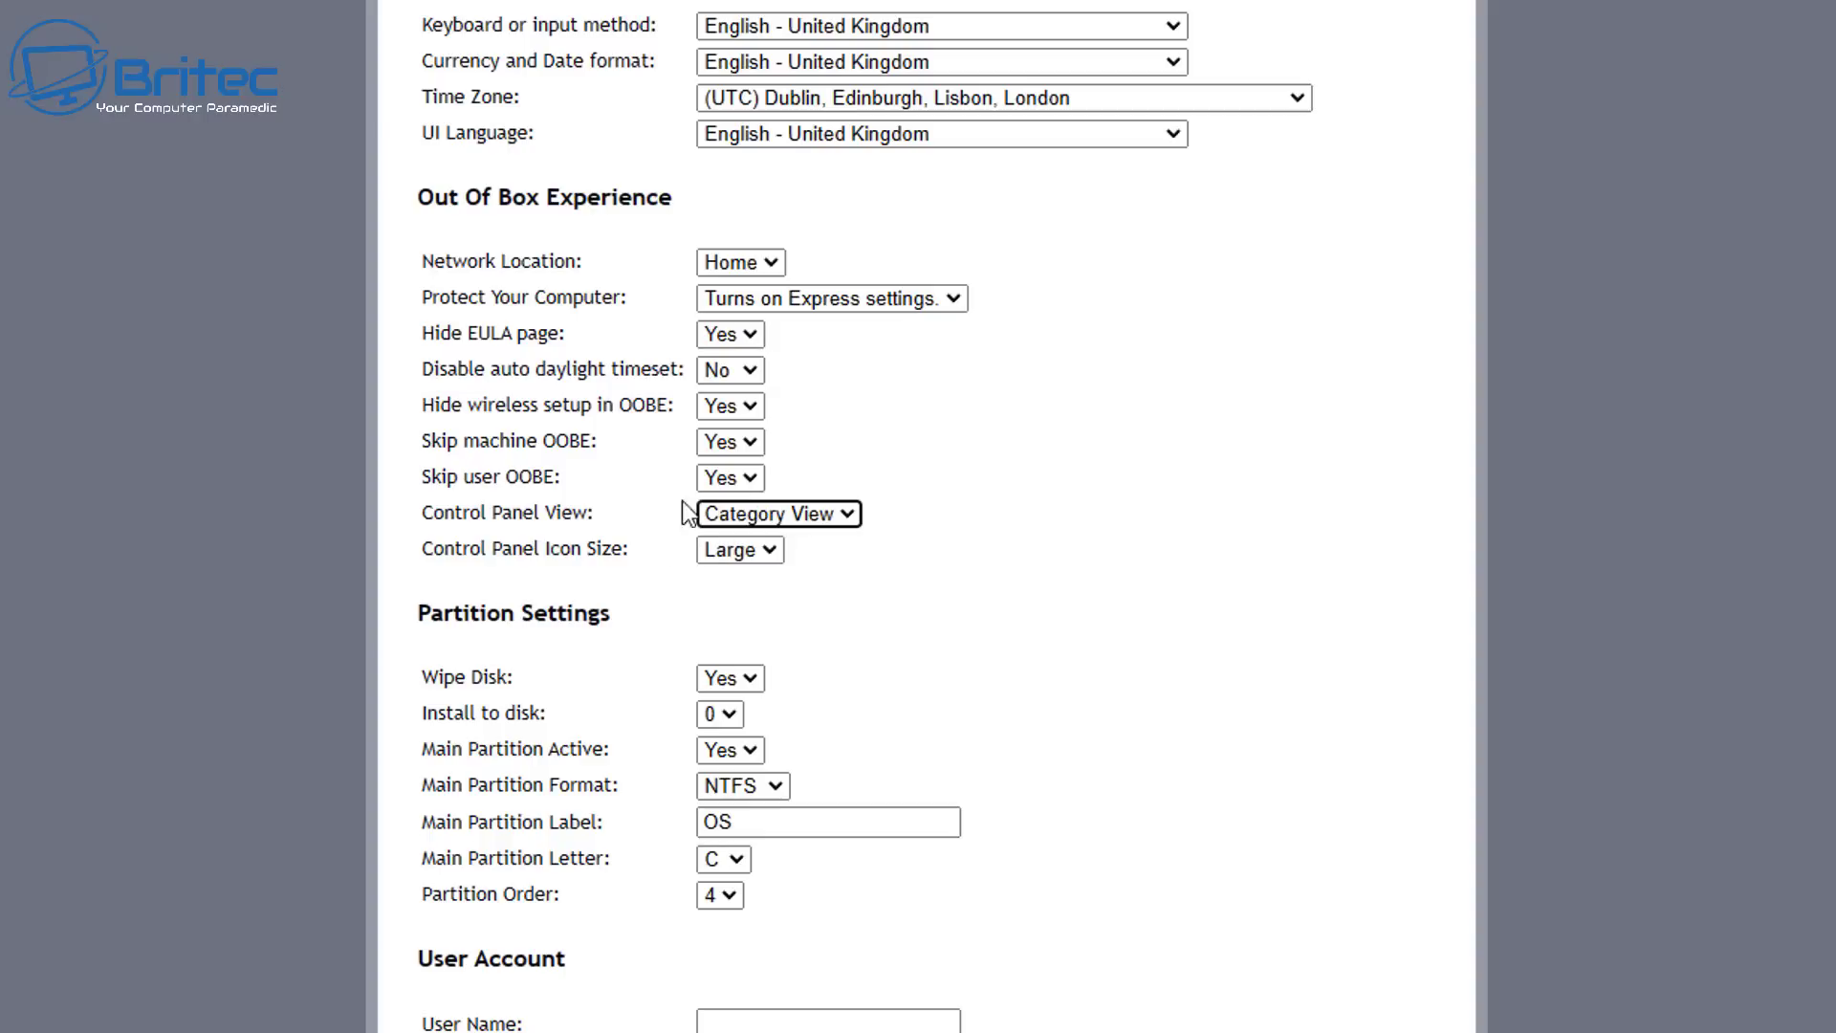
left_click(845, 516)
left_click(811, 572)
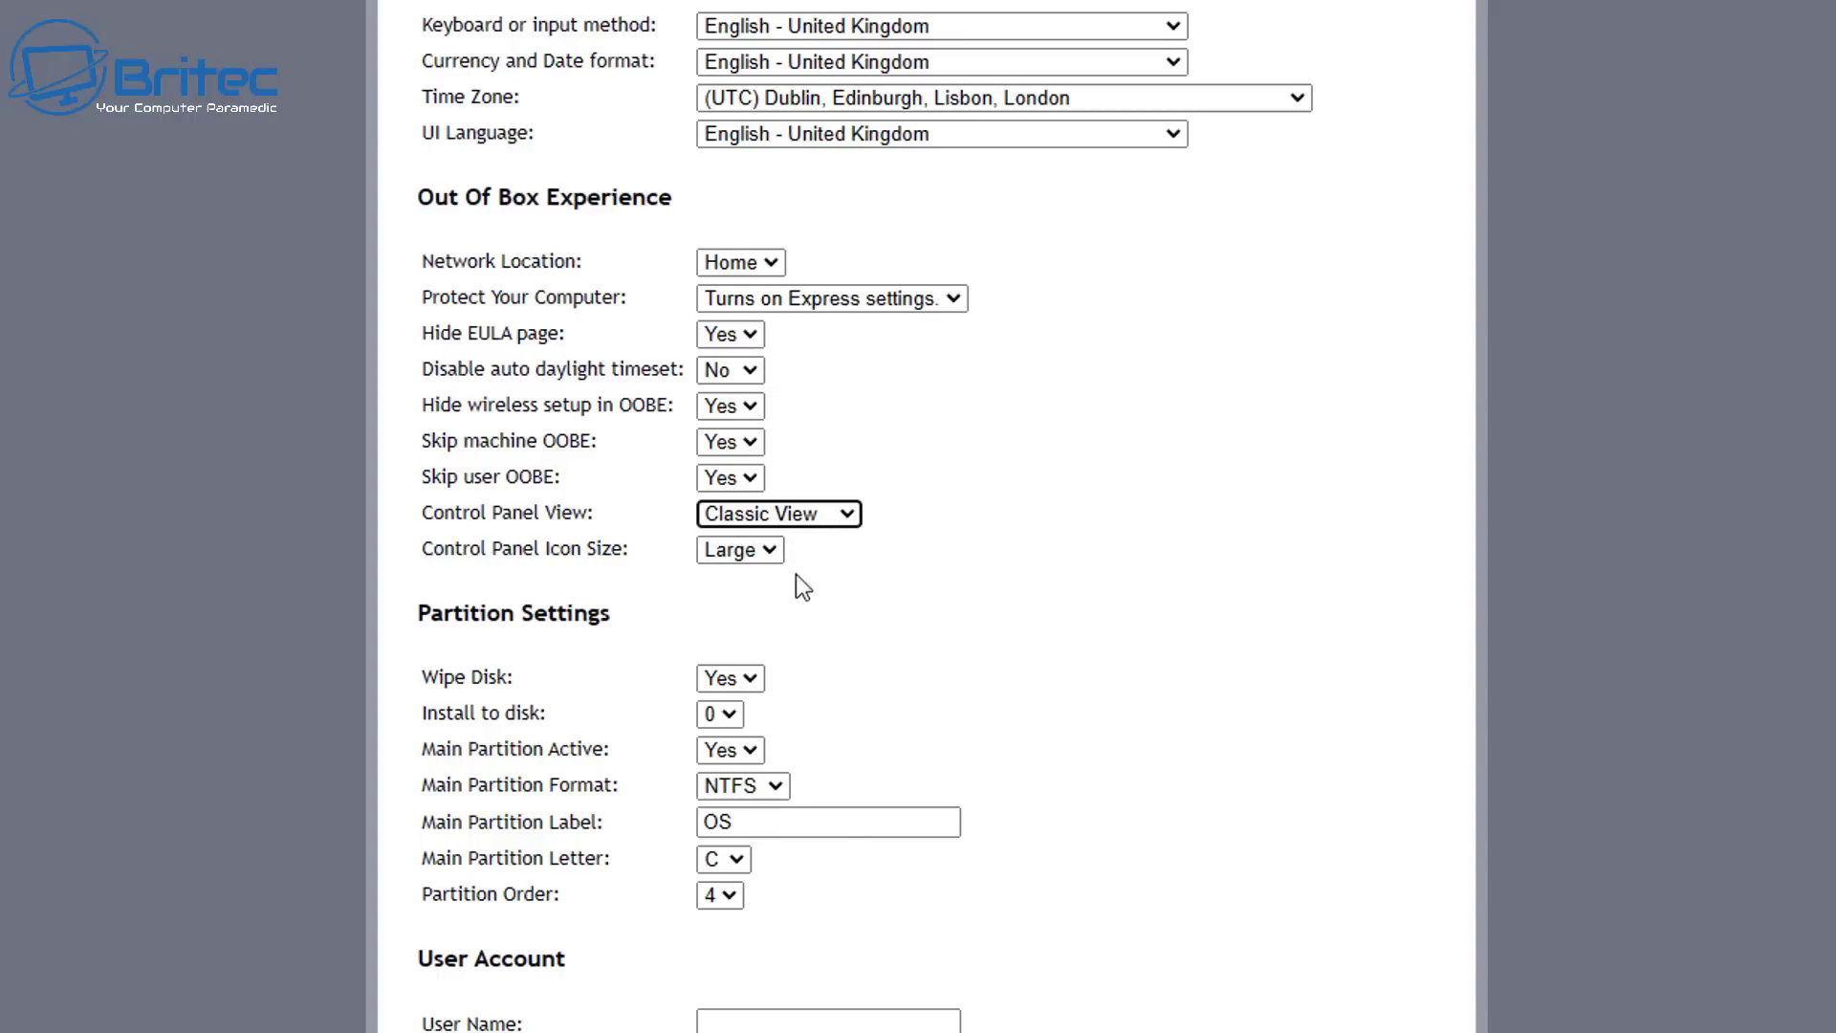
- Relabel the main partition 'Windows 11' and enter the account user name
scroll(938, 641, "down", 6)
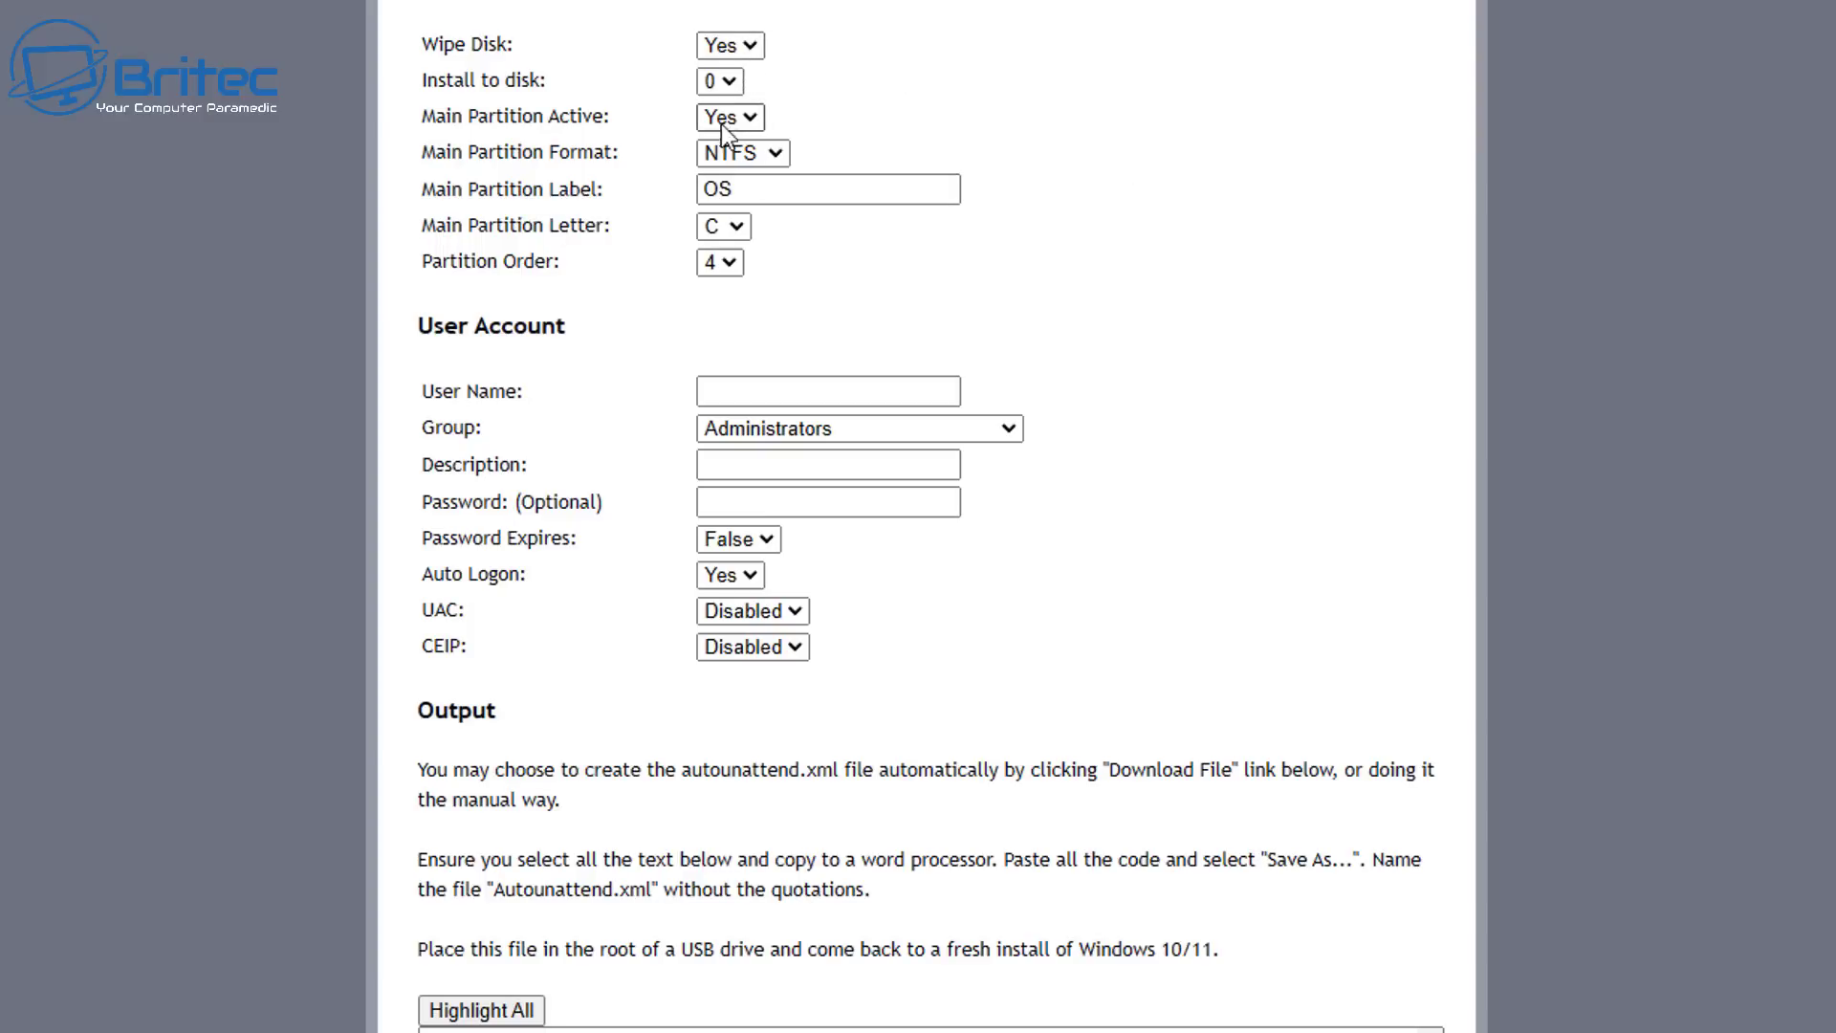
double_click(738, 195)
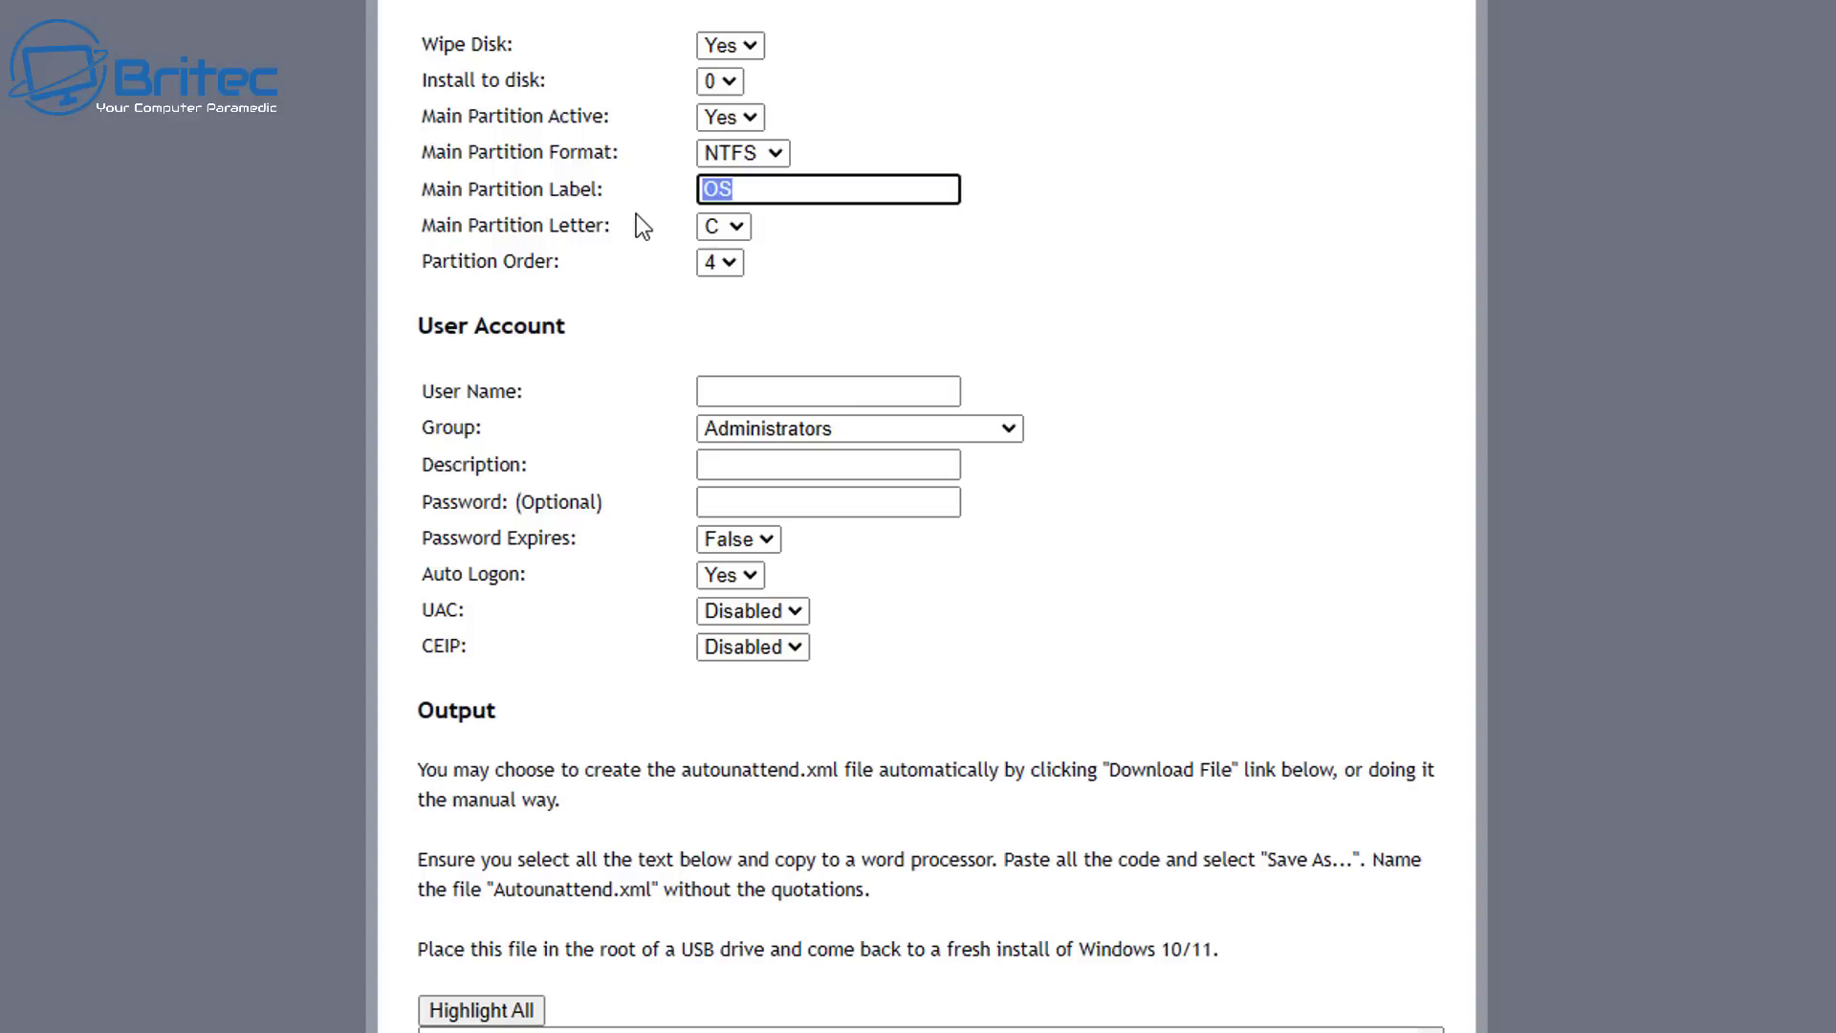
type("Windows 11")
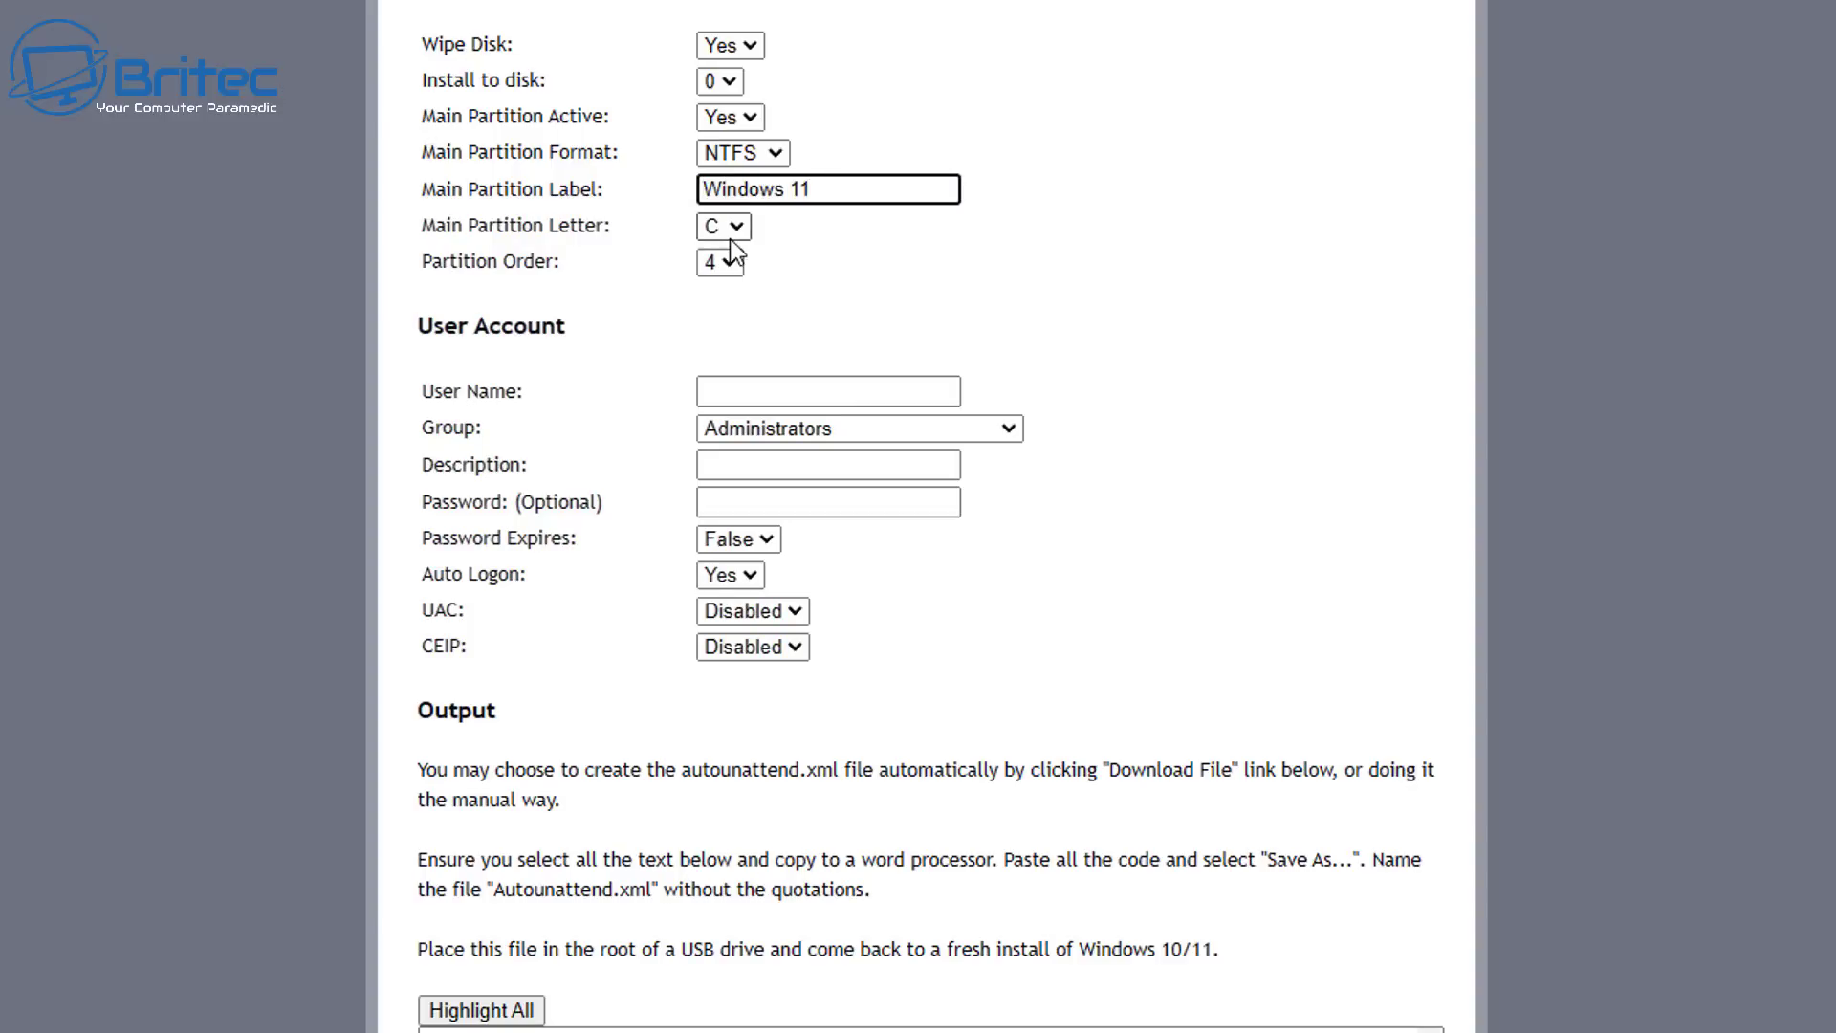
left_click(736, 390)
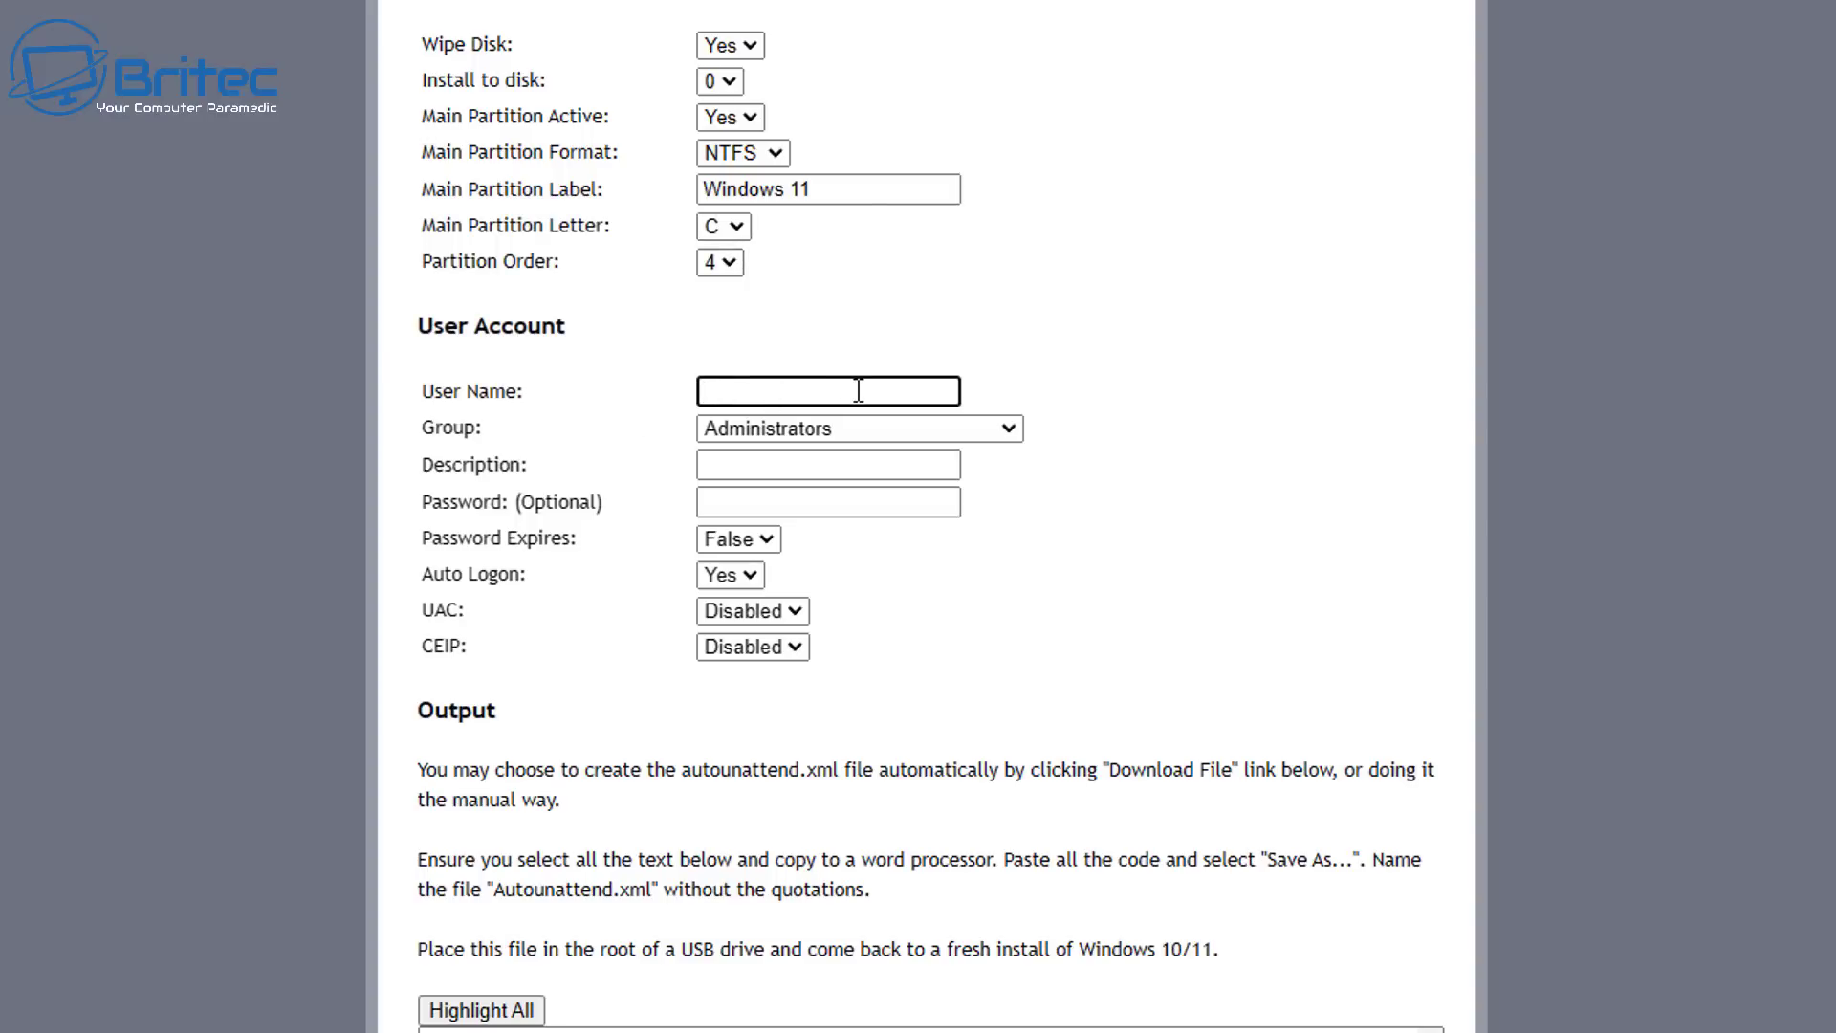
type("Britec")
- Download the generated autounattend.xml and keep the file
scroll(931, 517, "down", 3)
scroll(893, 898, "down", 3)
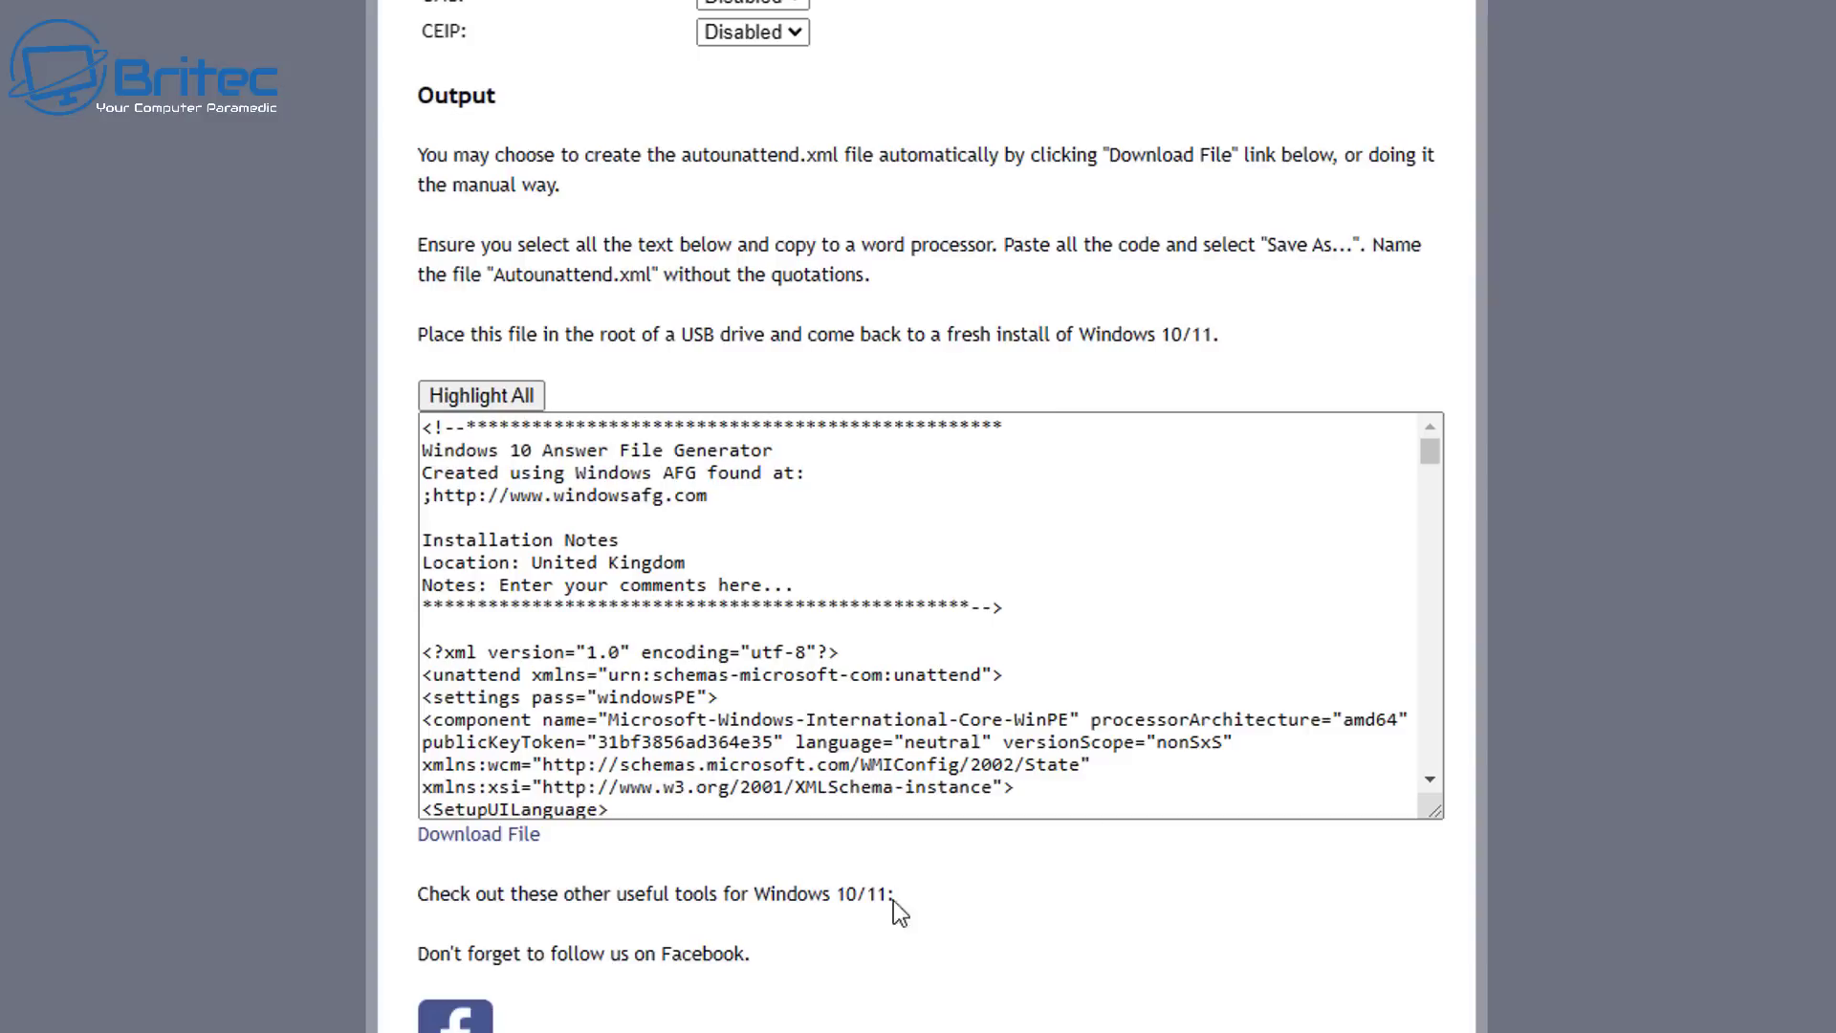
left_click(499, 849)
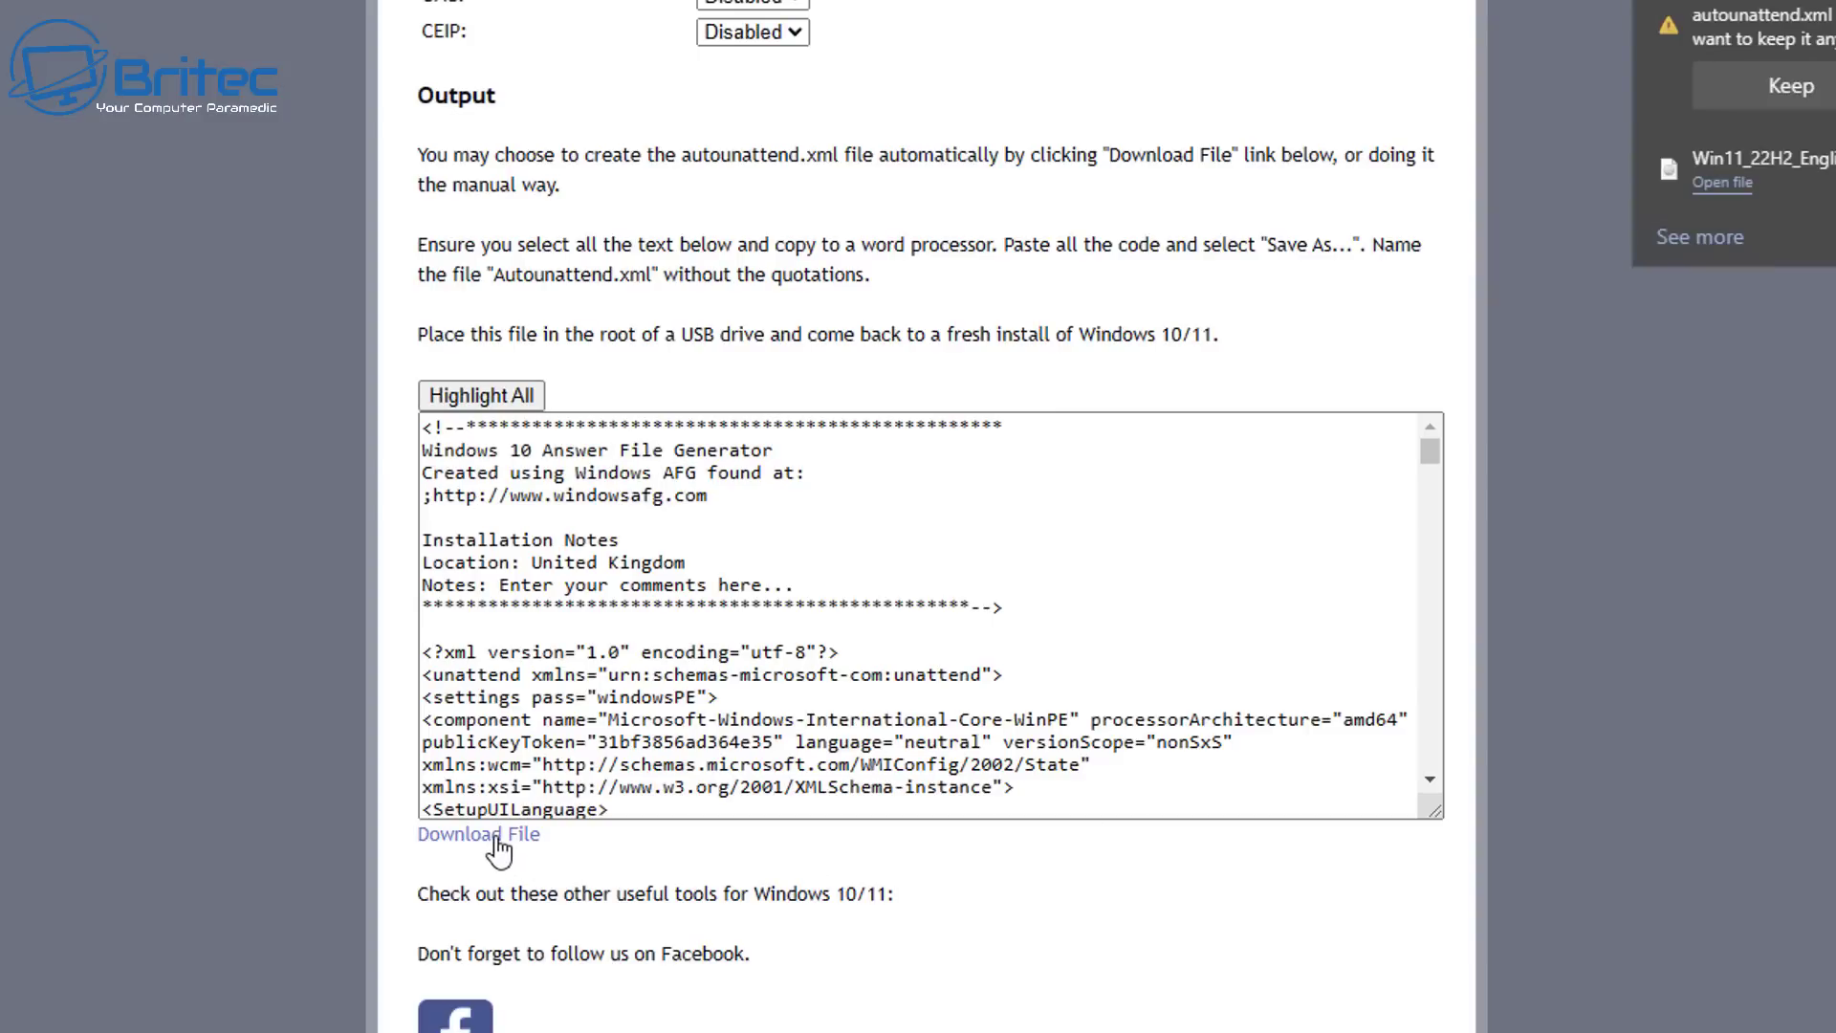
left_click(1798, 92)
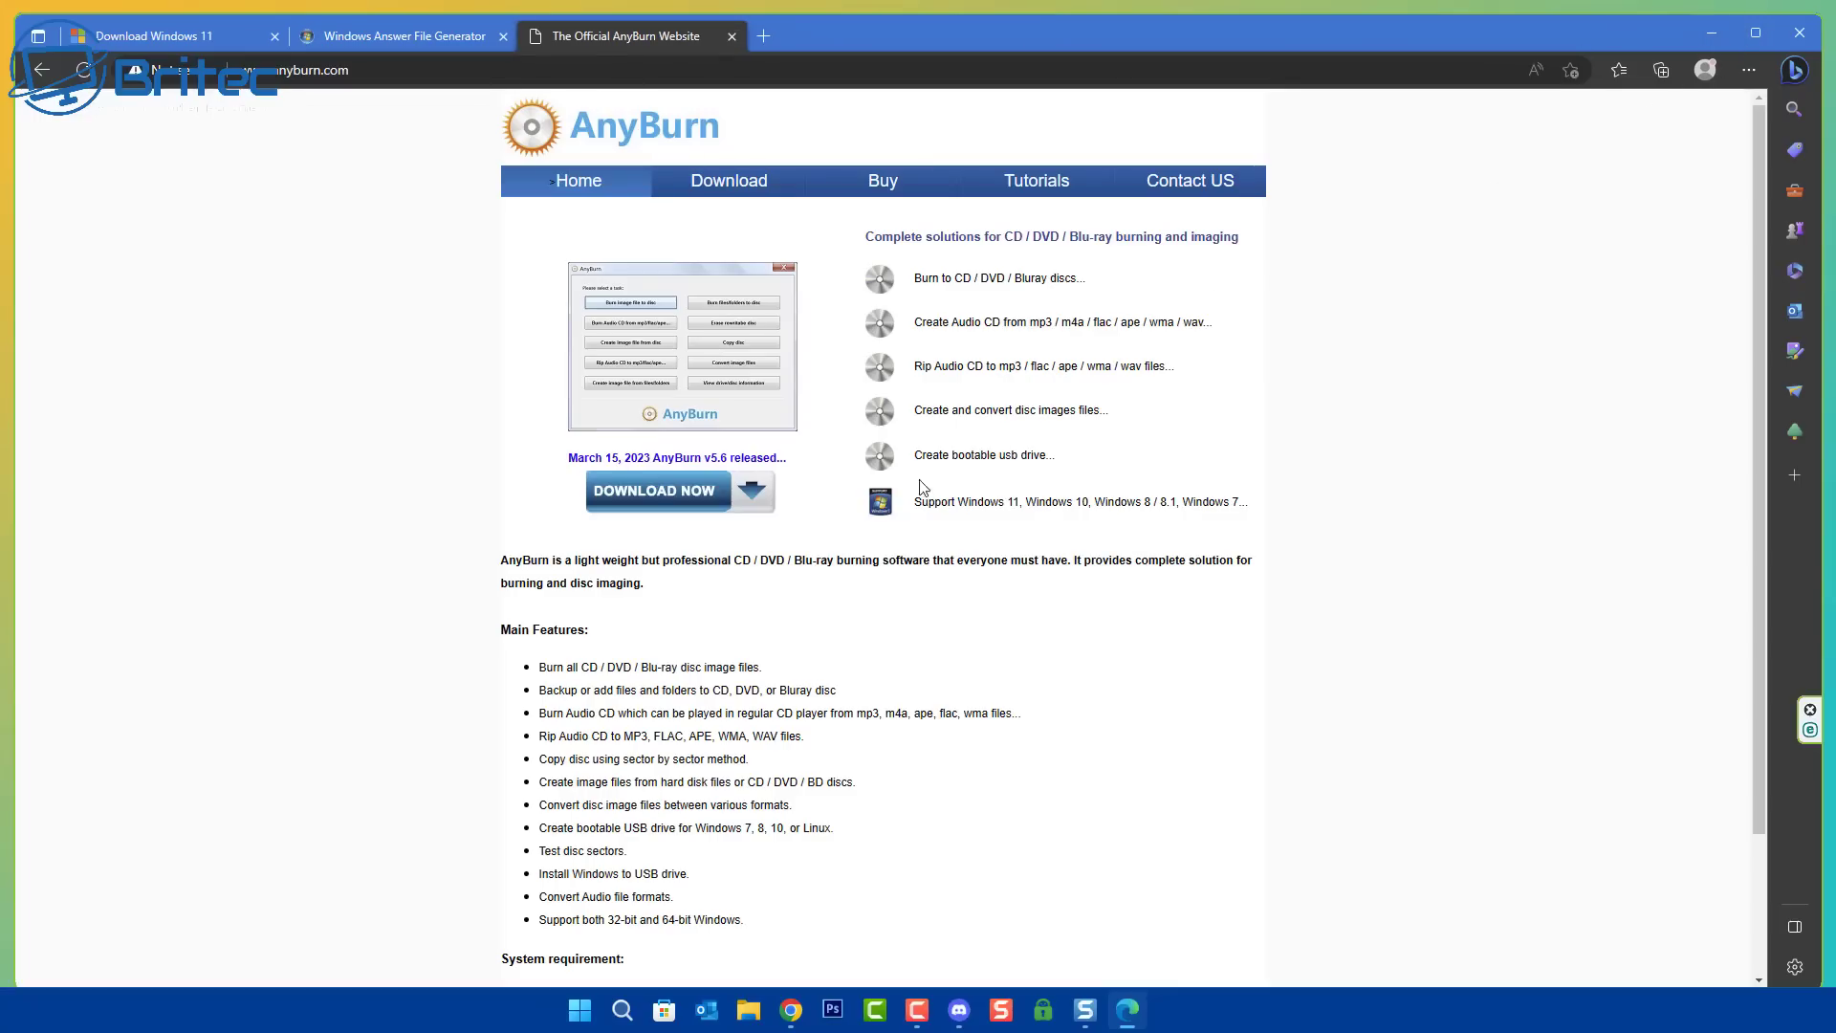
- Download the 64-bit edition of AnyBurn Free and run its installer
left_click(660, 507)
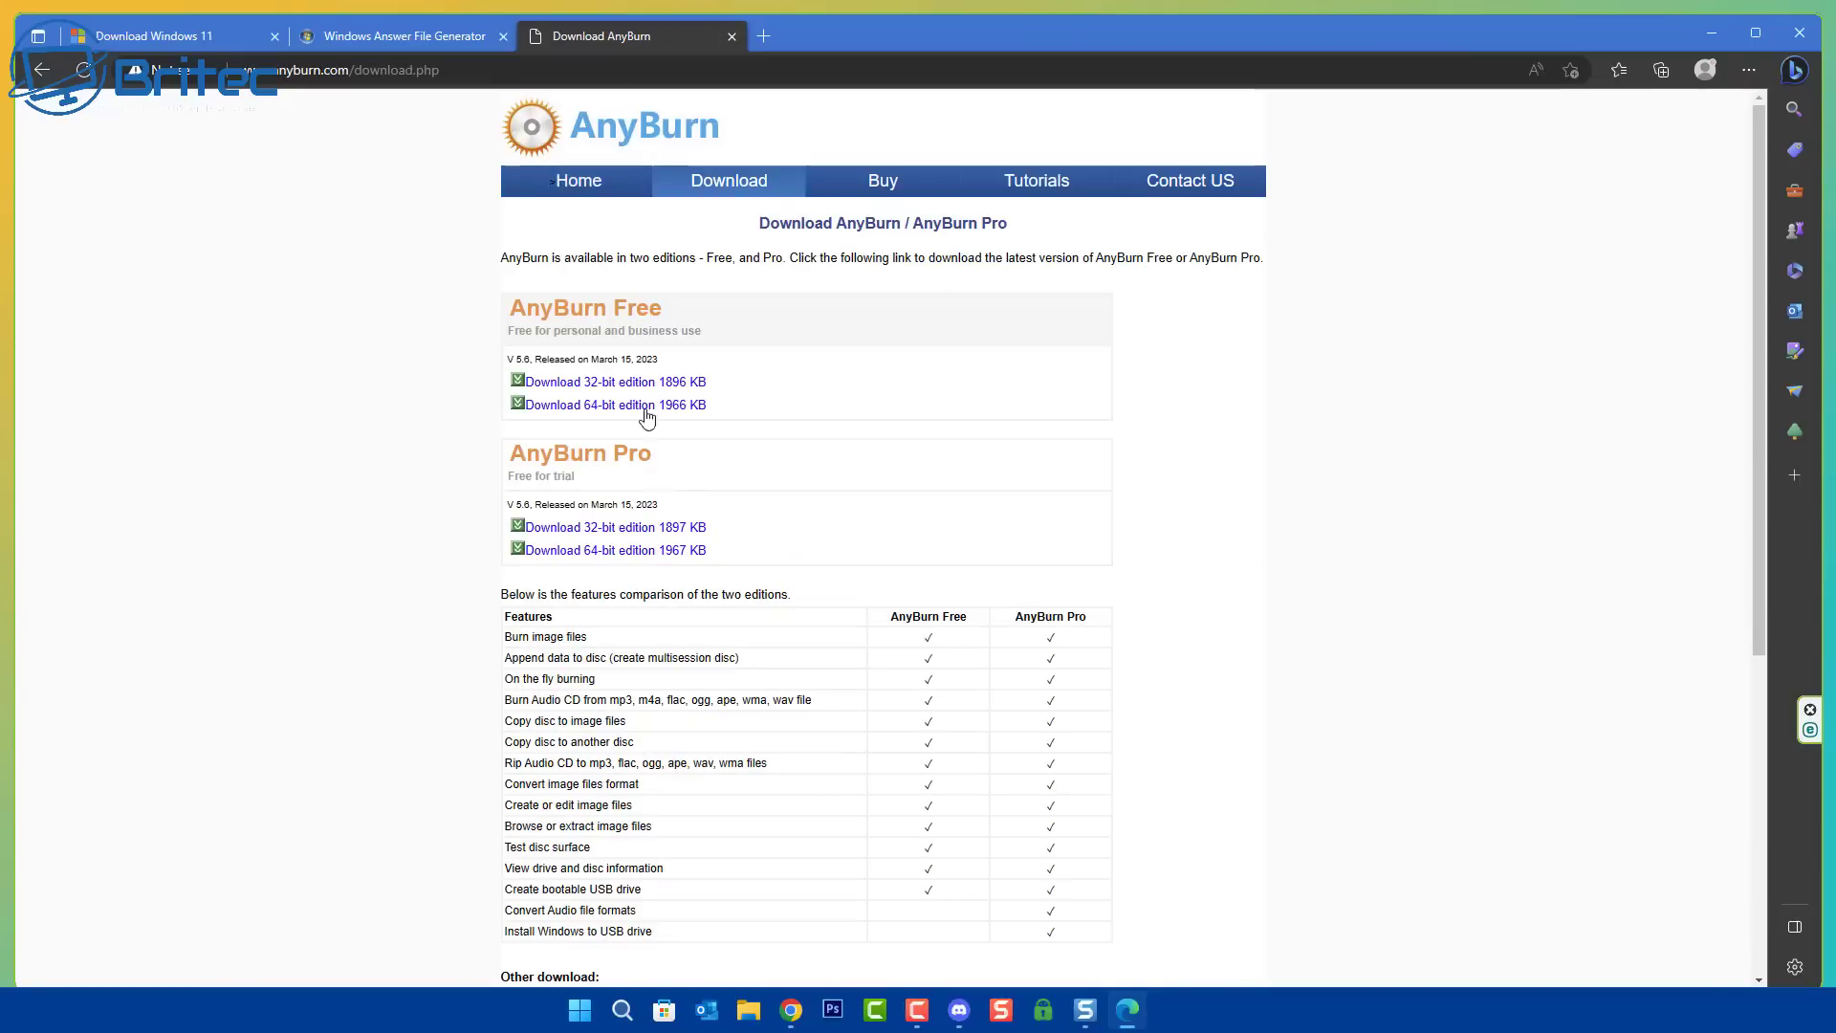
left_click(596, 411)
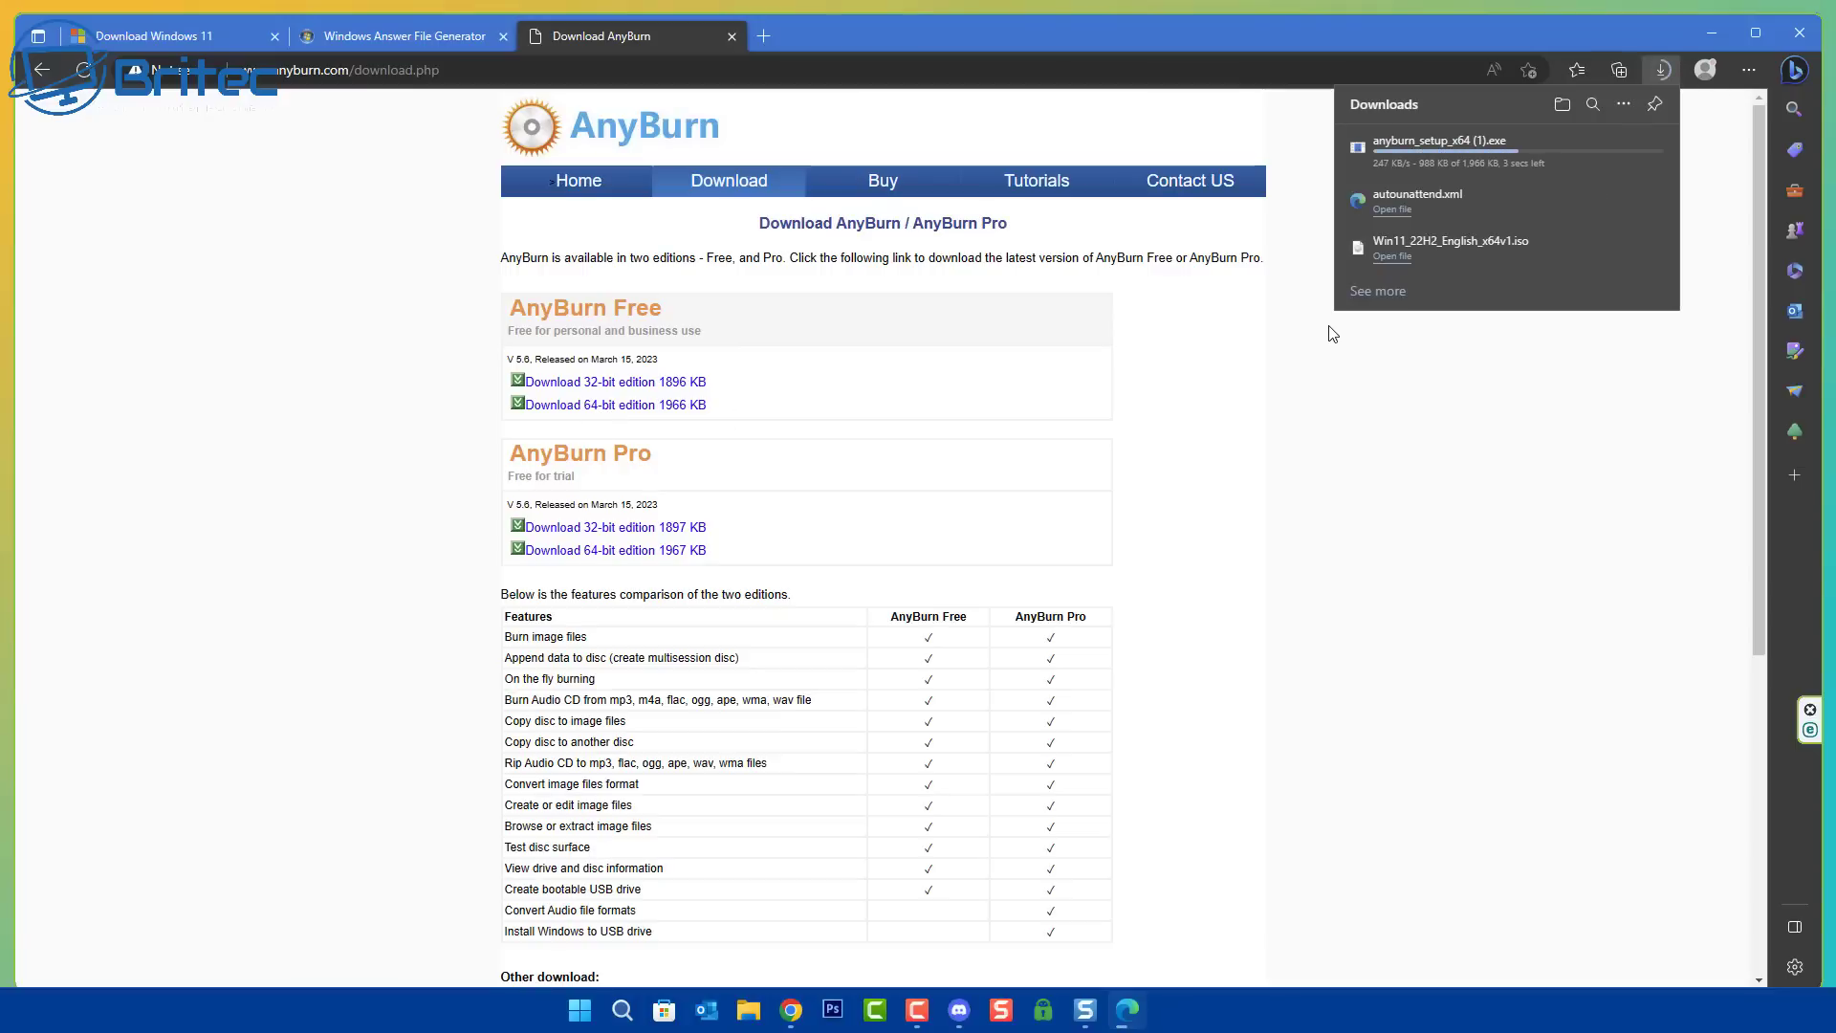
left_click(1392, 155)
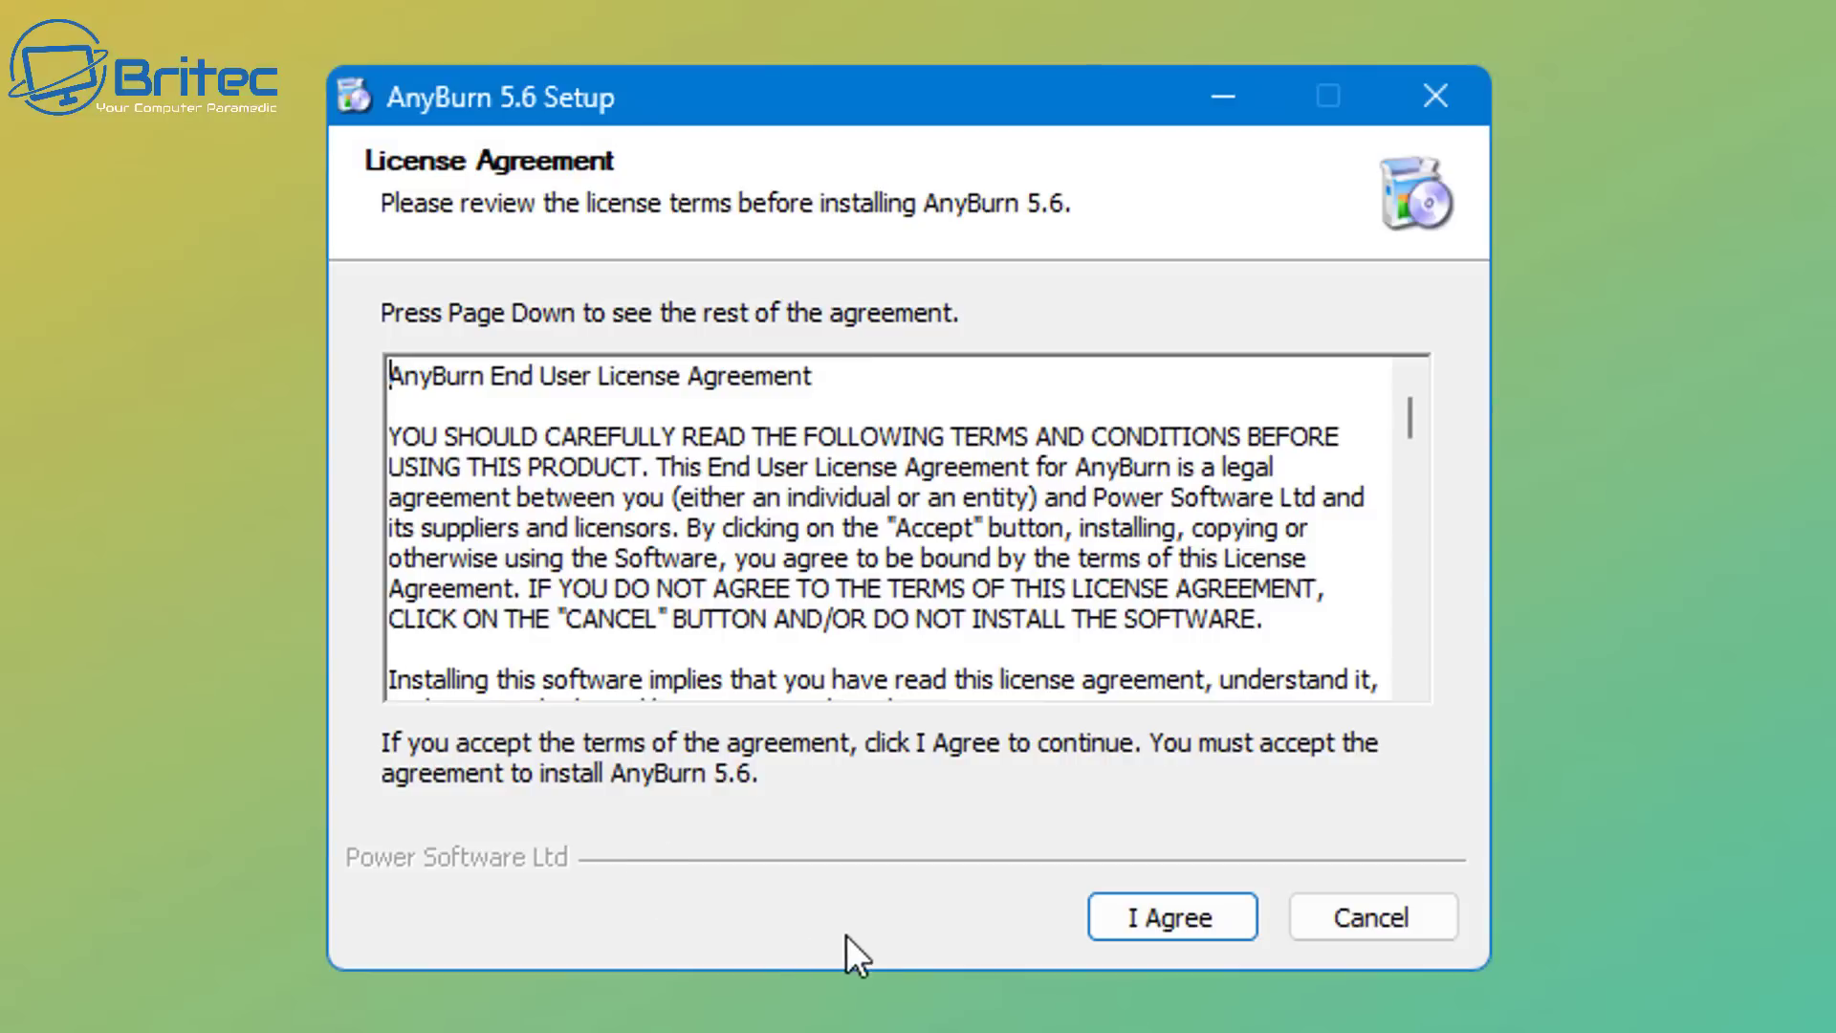
- Accept the licence, install AnyBurn 5.6, and finish setup to launch it
left_click(1174, 916)
left_click(1178, 923)
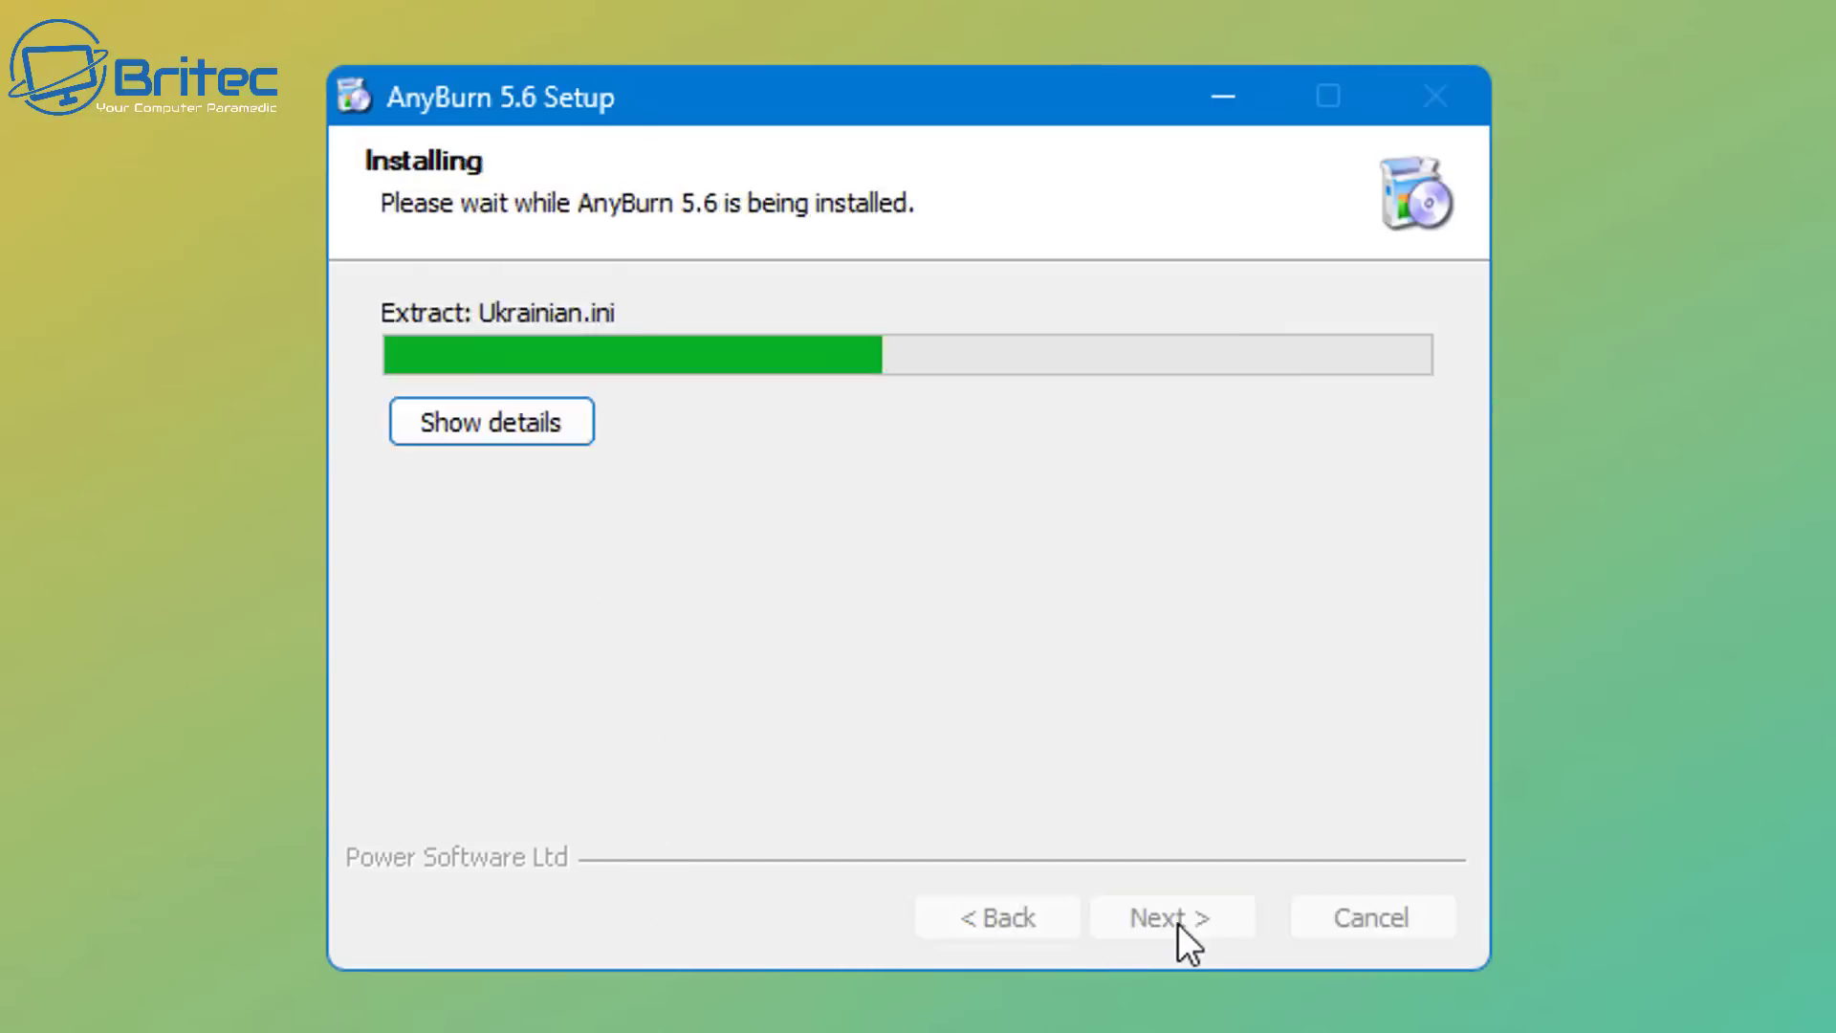
left_click(1178, 923)
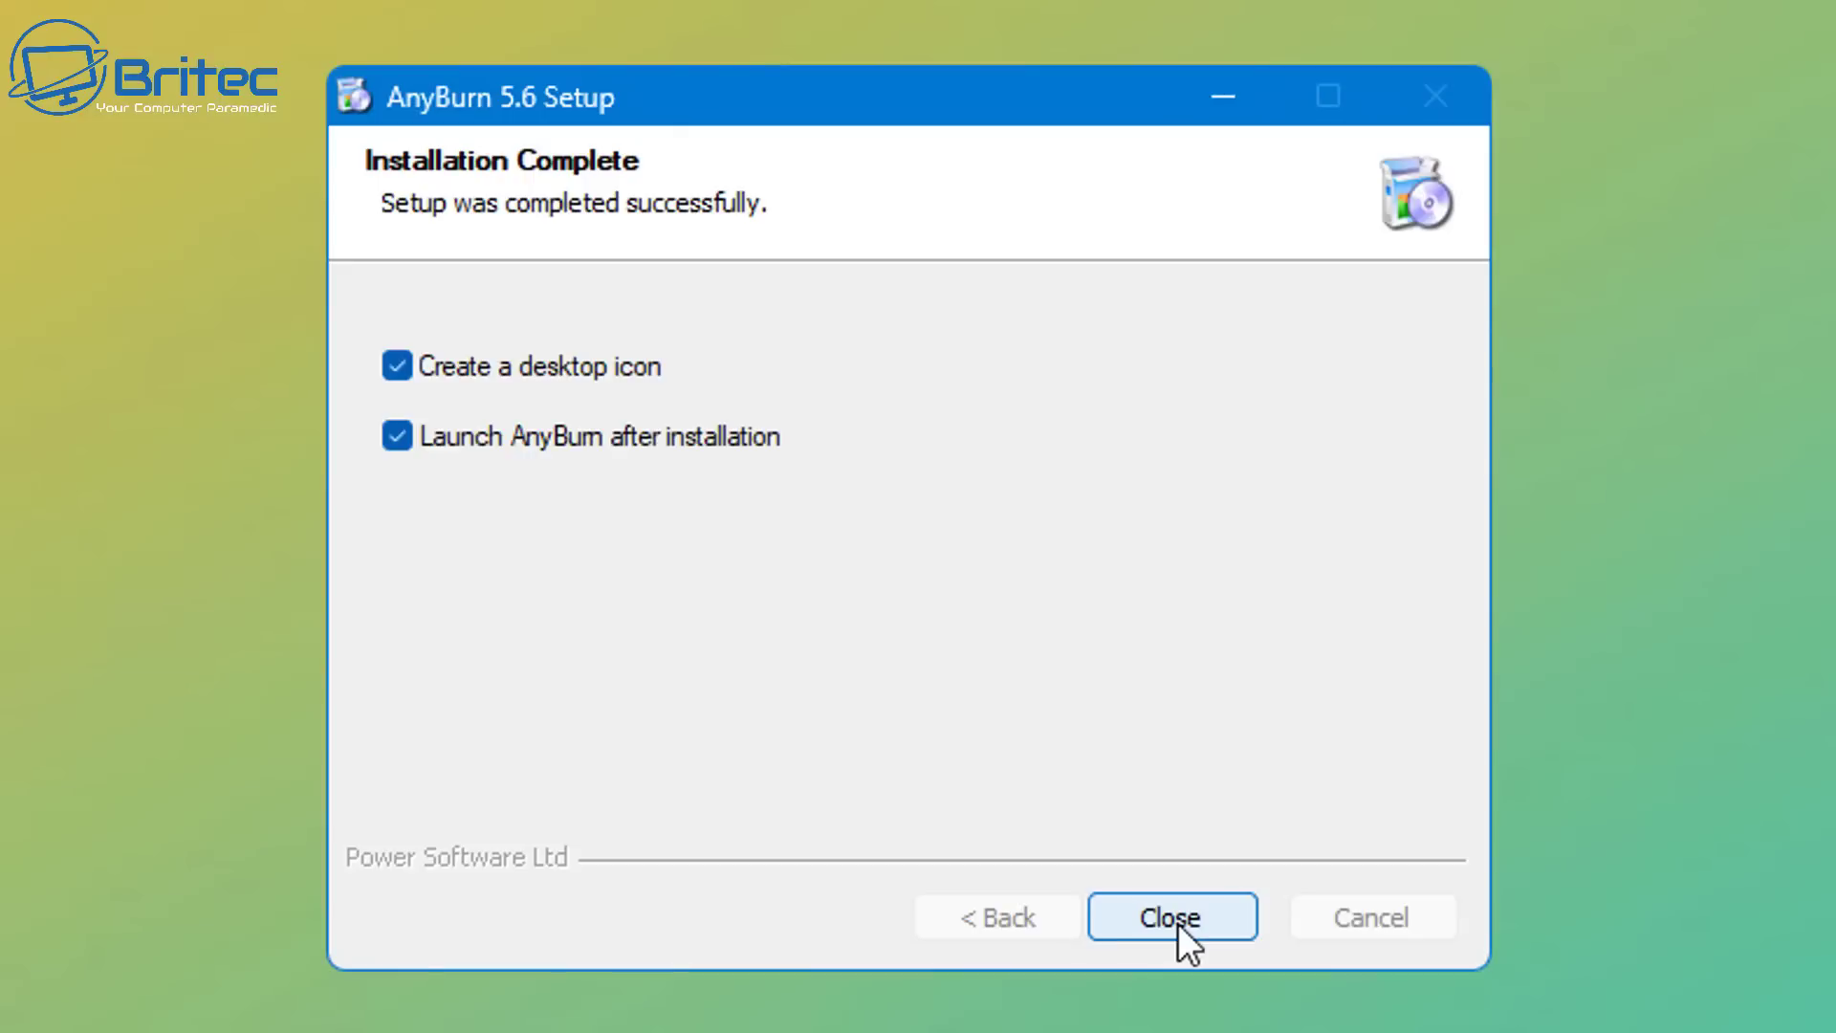
left_click(1175, 921)
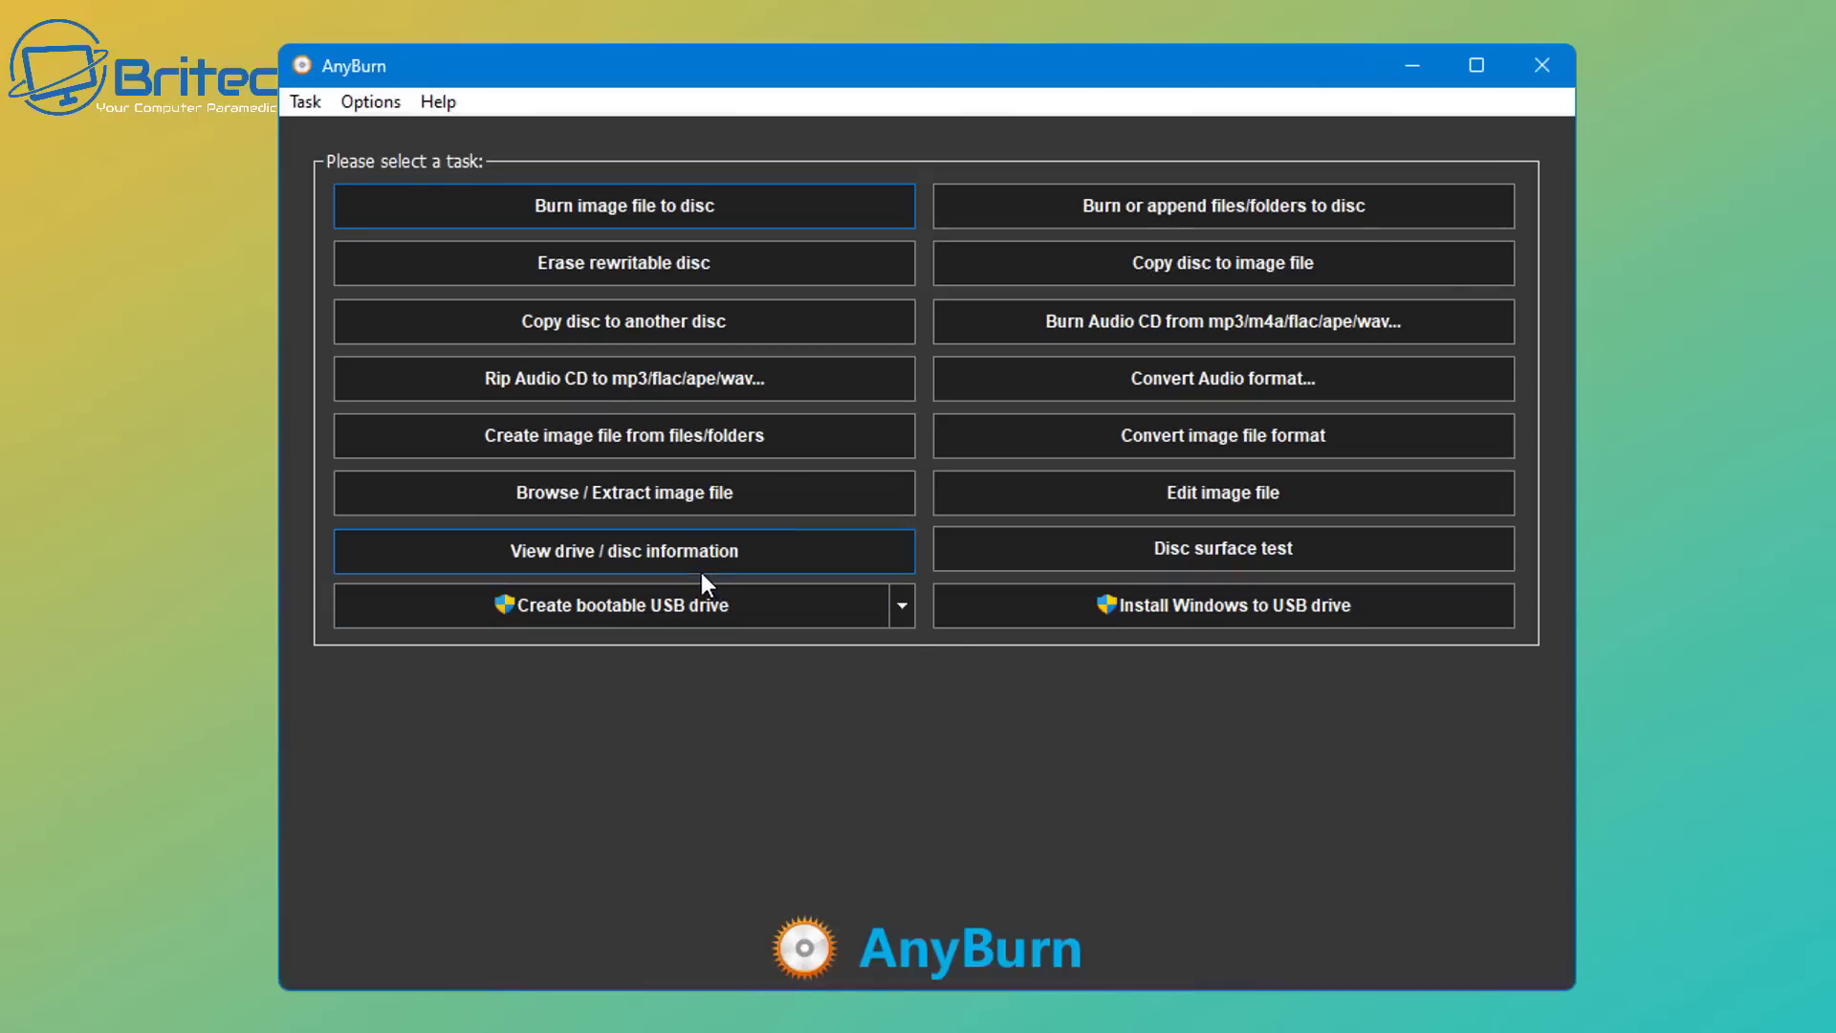
- Load Win11_22H2_English_x64v1.iso from Downloads into AnyBurn's image editor
left_click(1258, 496)
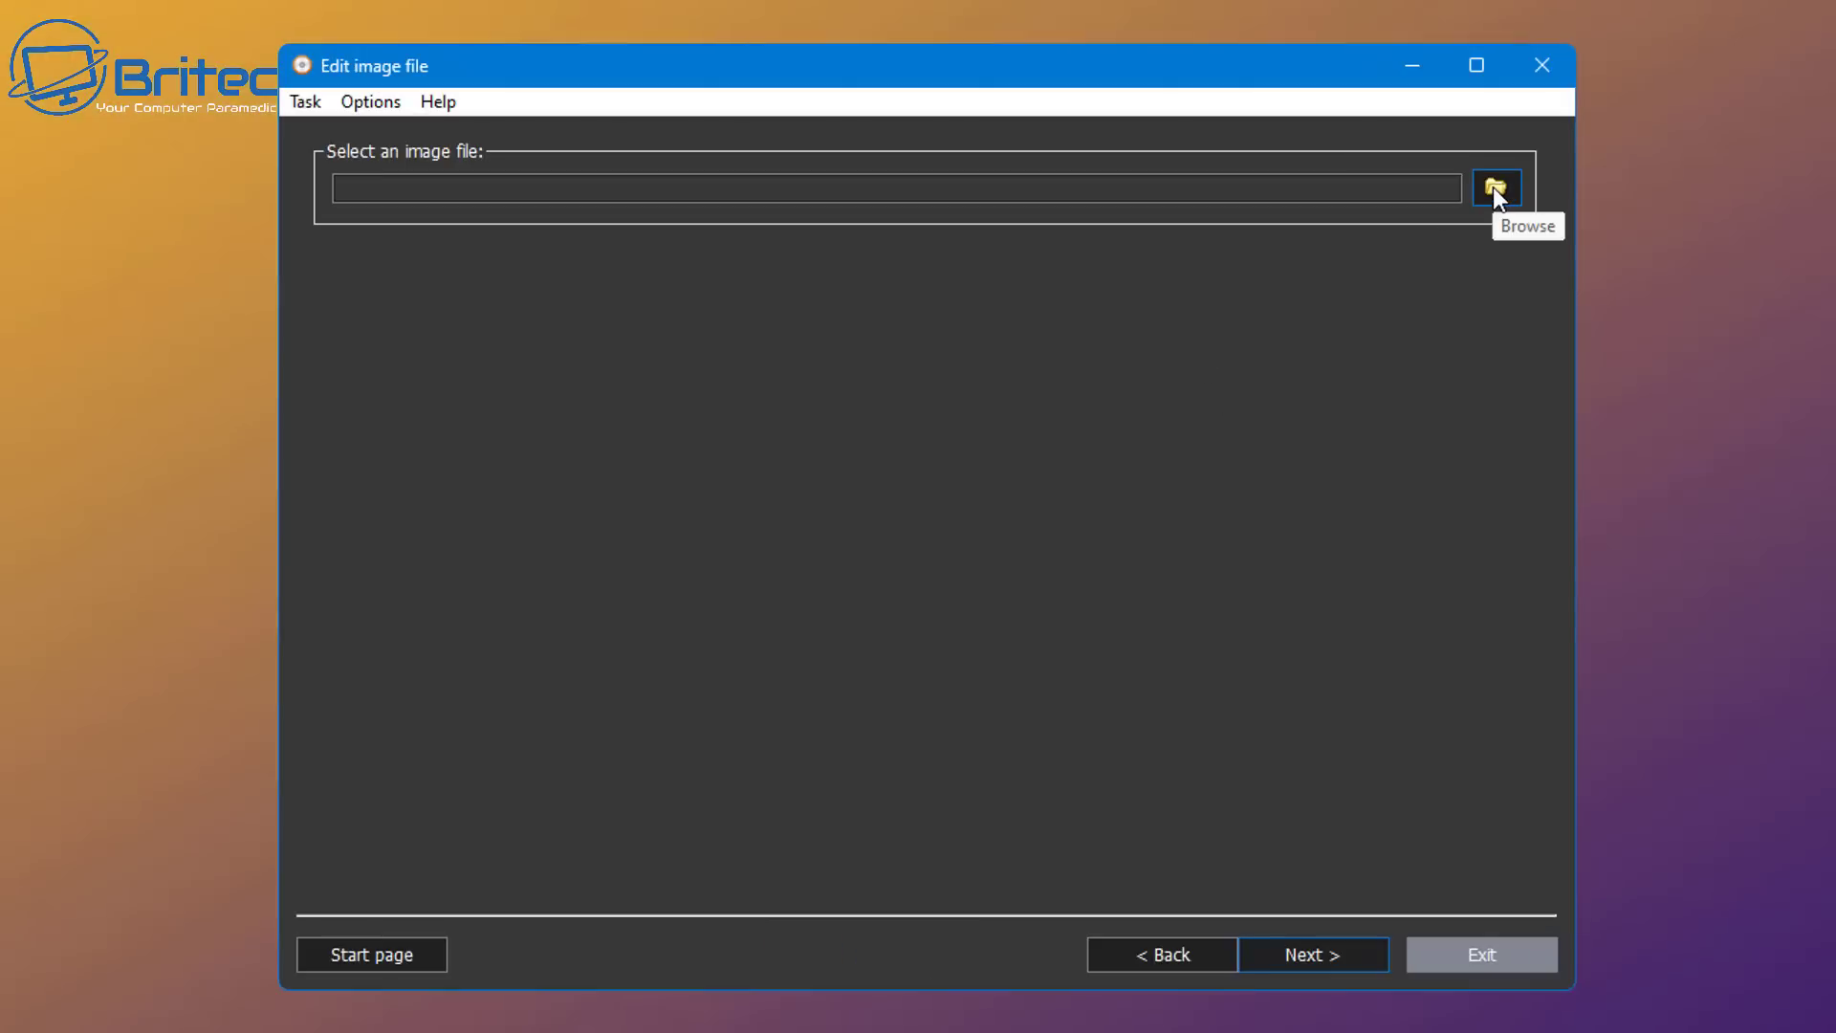
left_click(1495, 188)
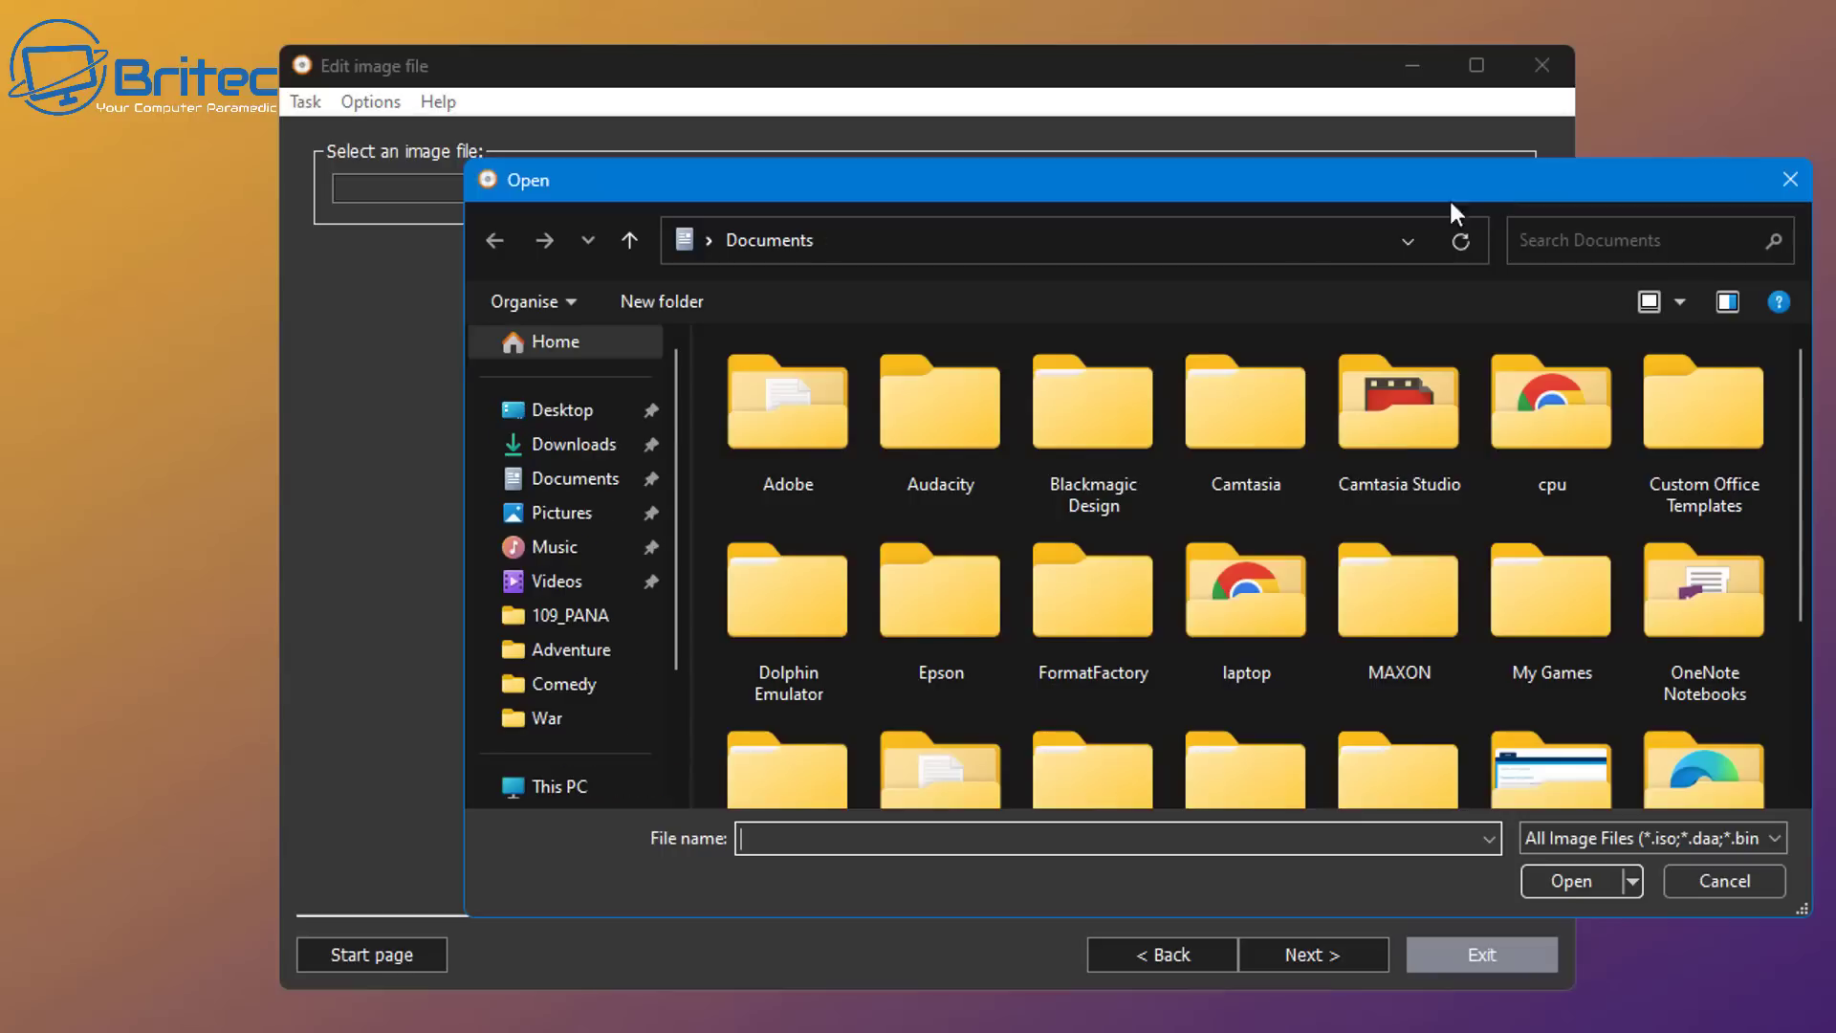
left_click(588, 447)
left_click_drag(1084, 187, 881, 125)
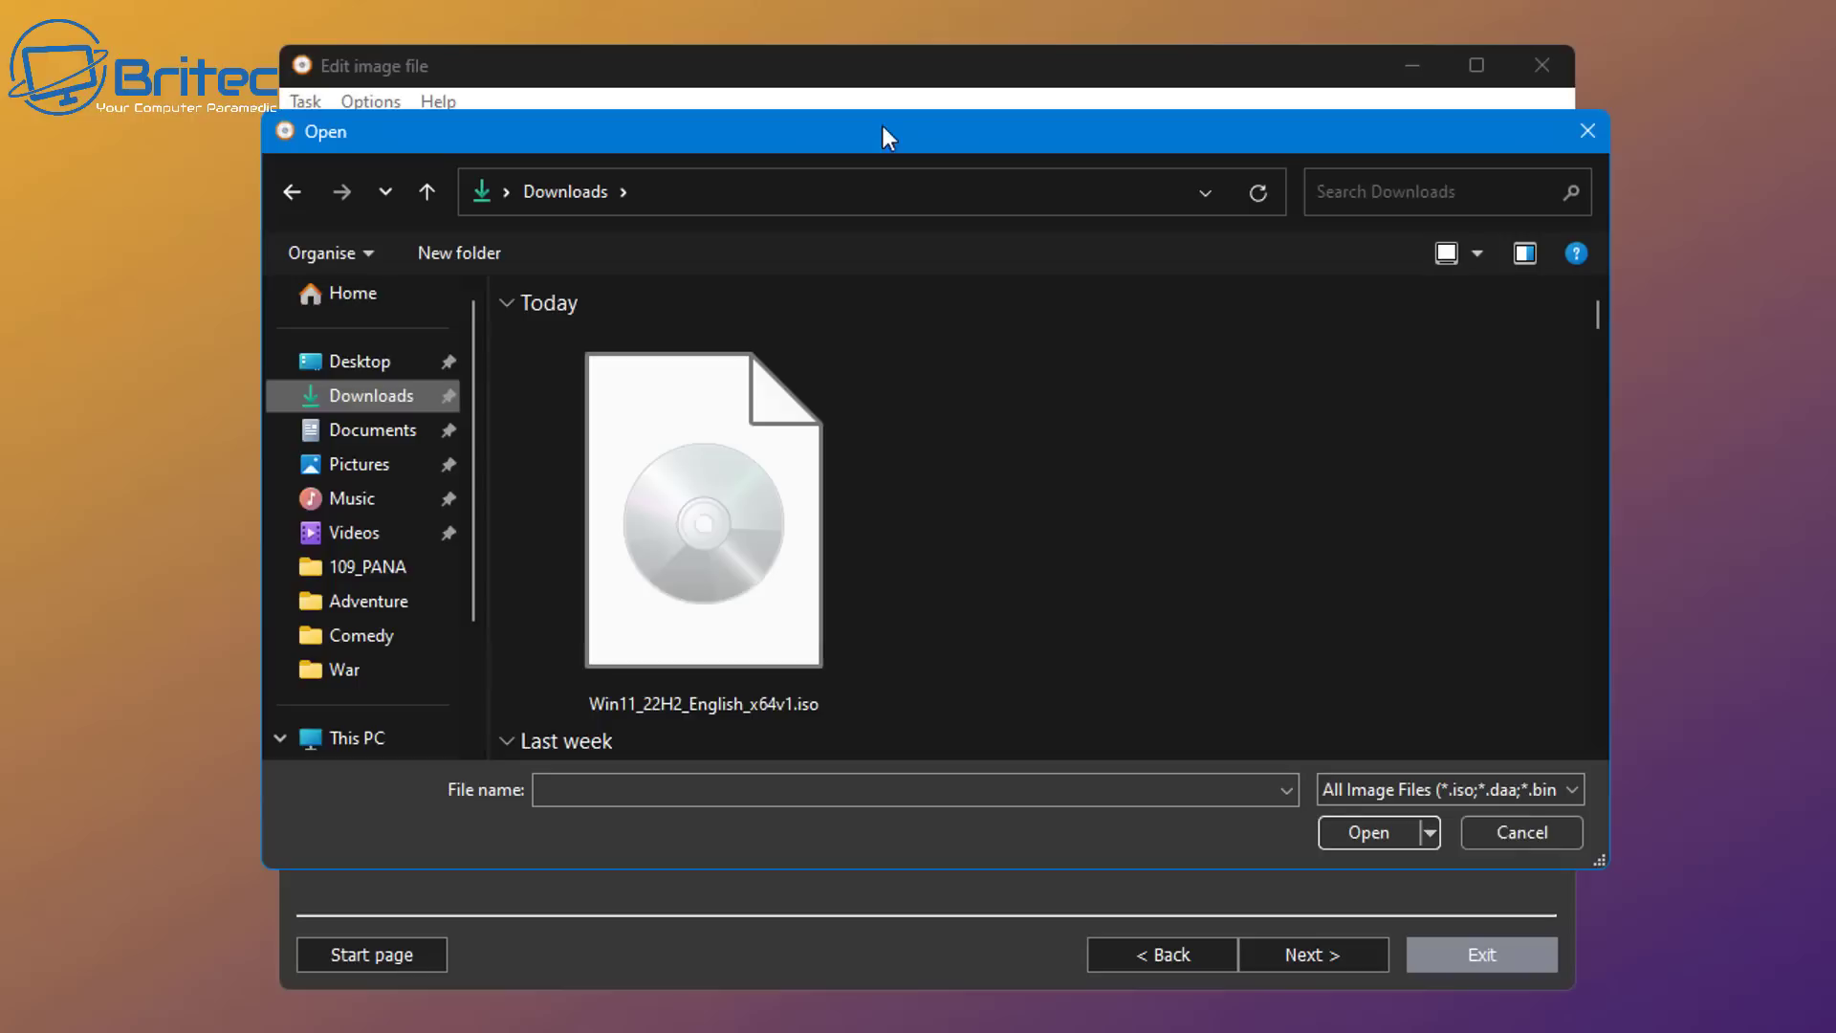
left_click(748, 605)
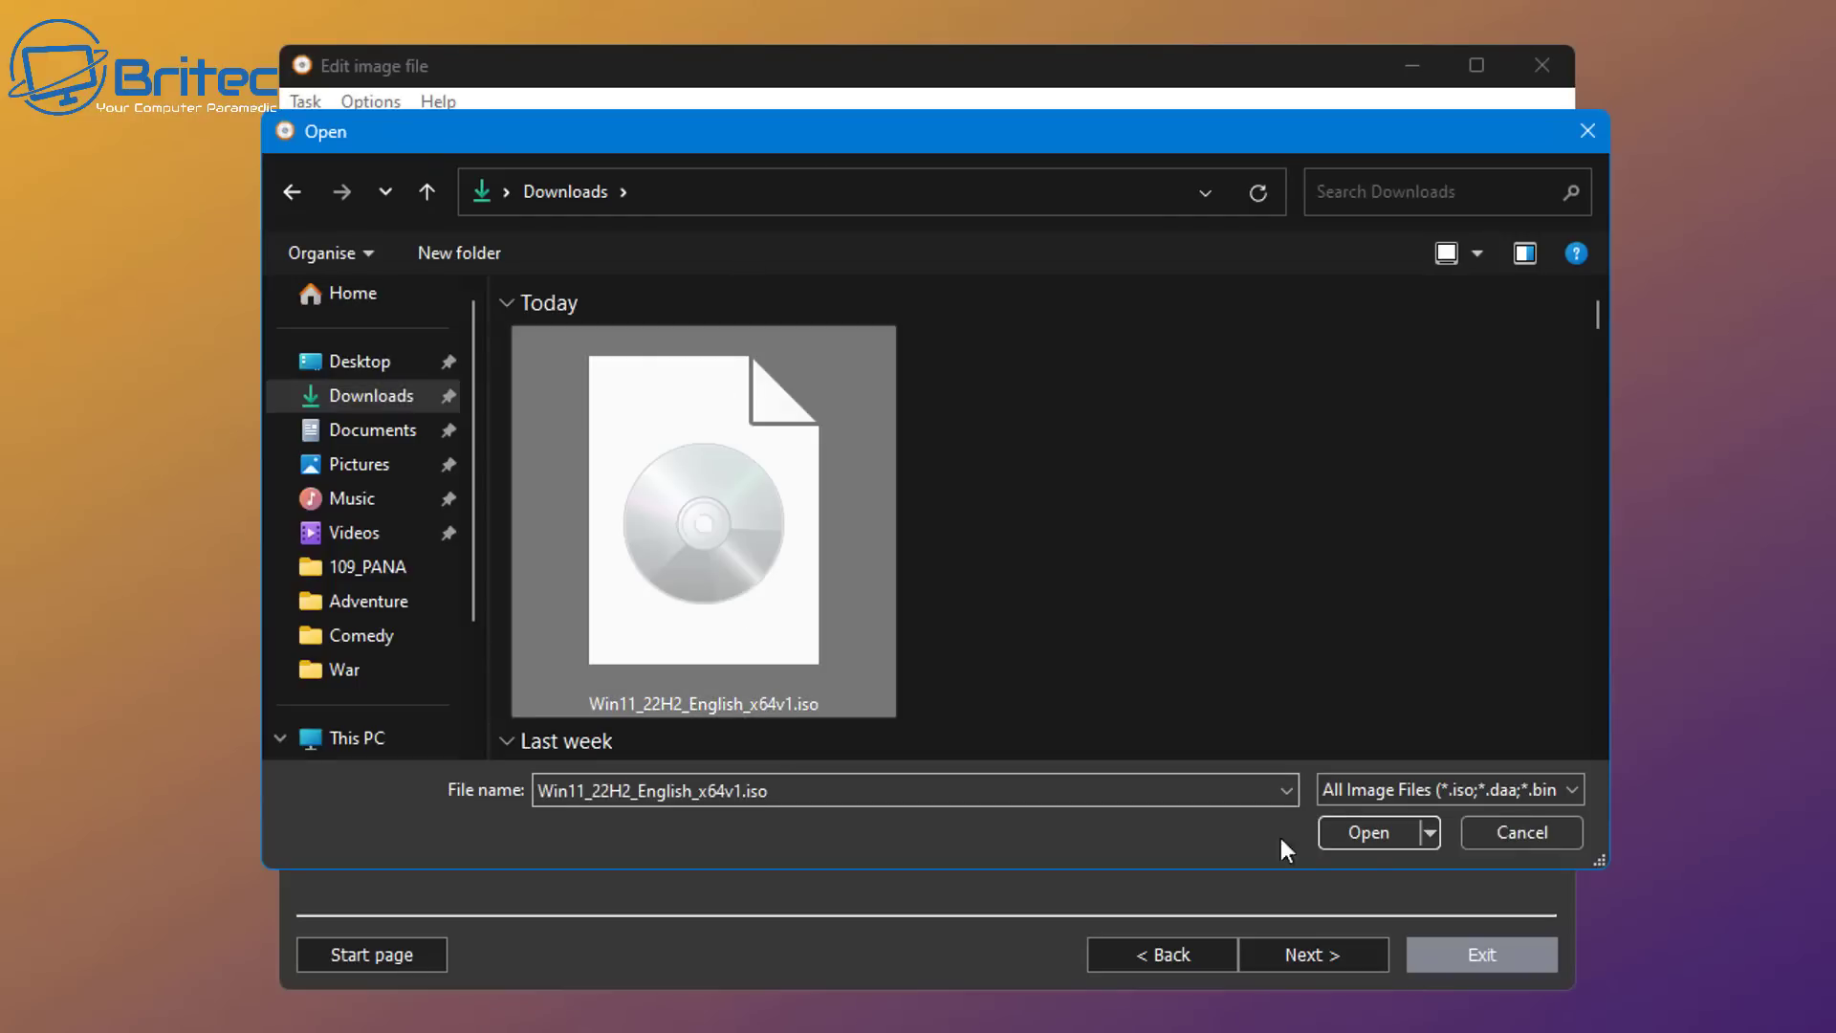
left_click(1350, 836)
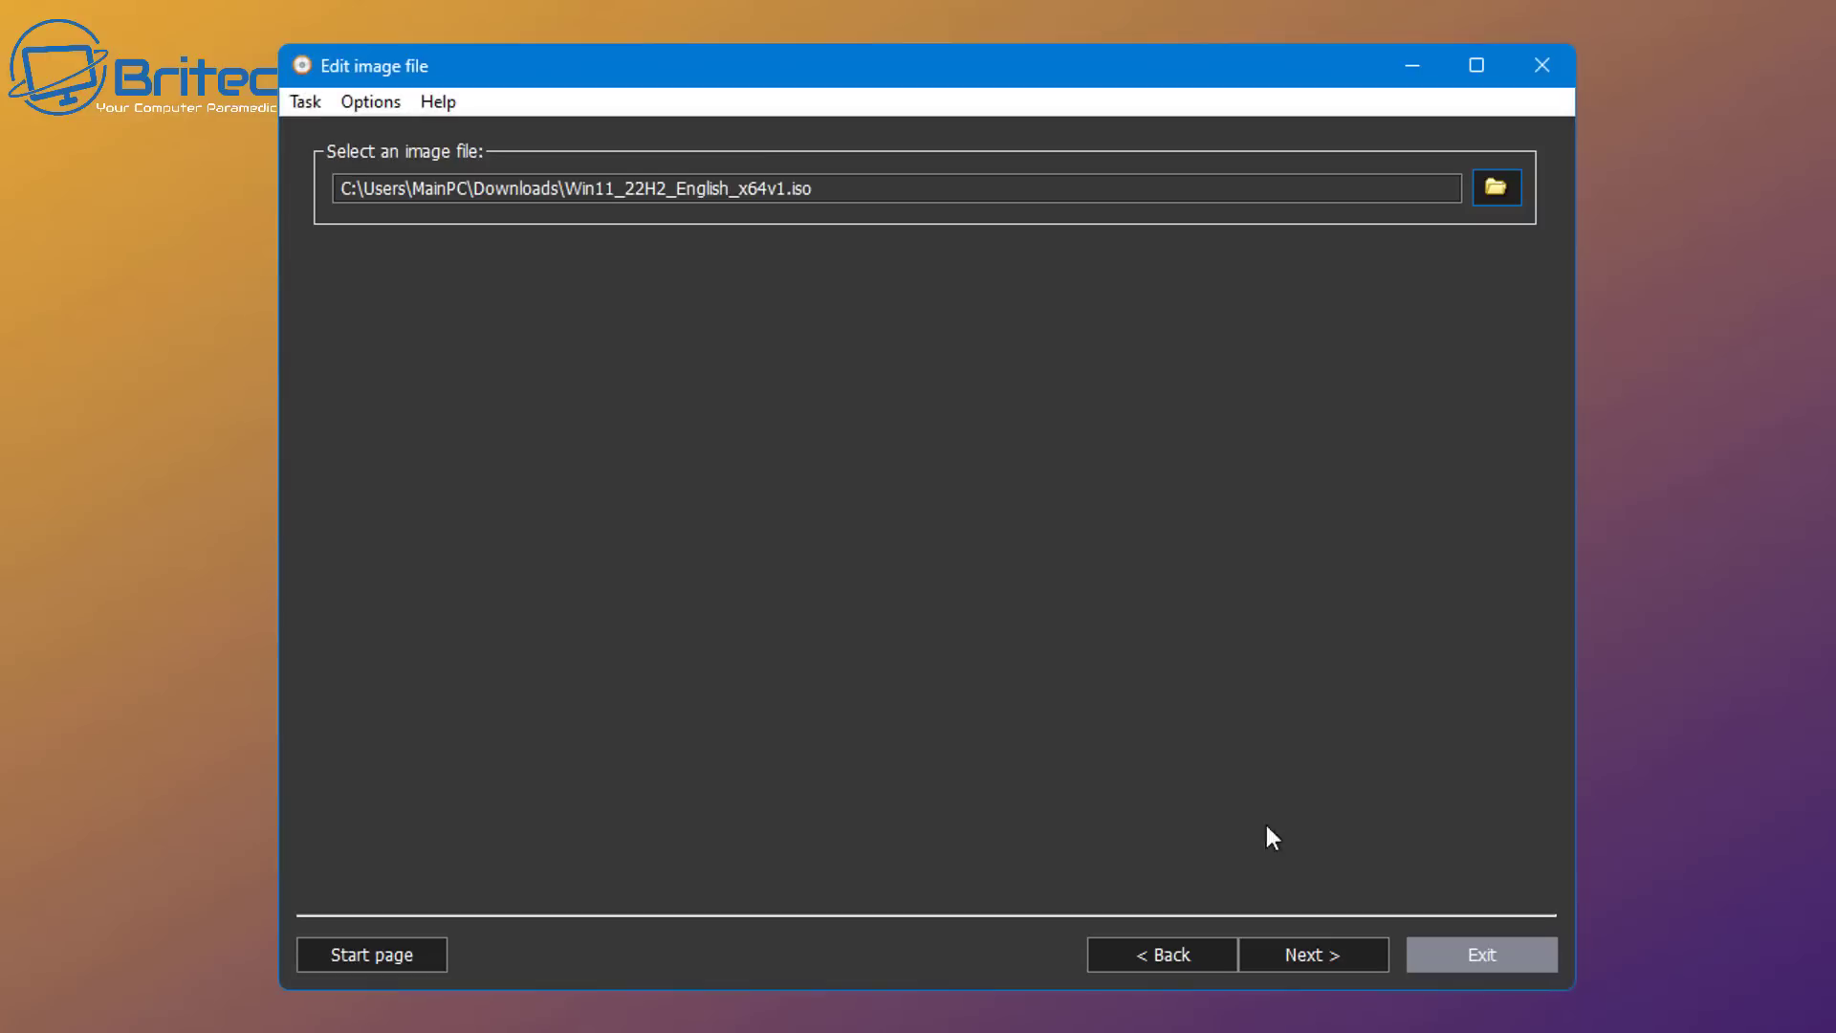
left_click(1316, 950)
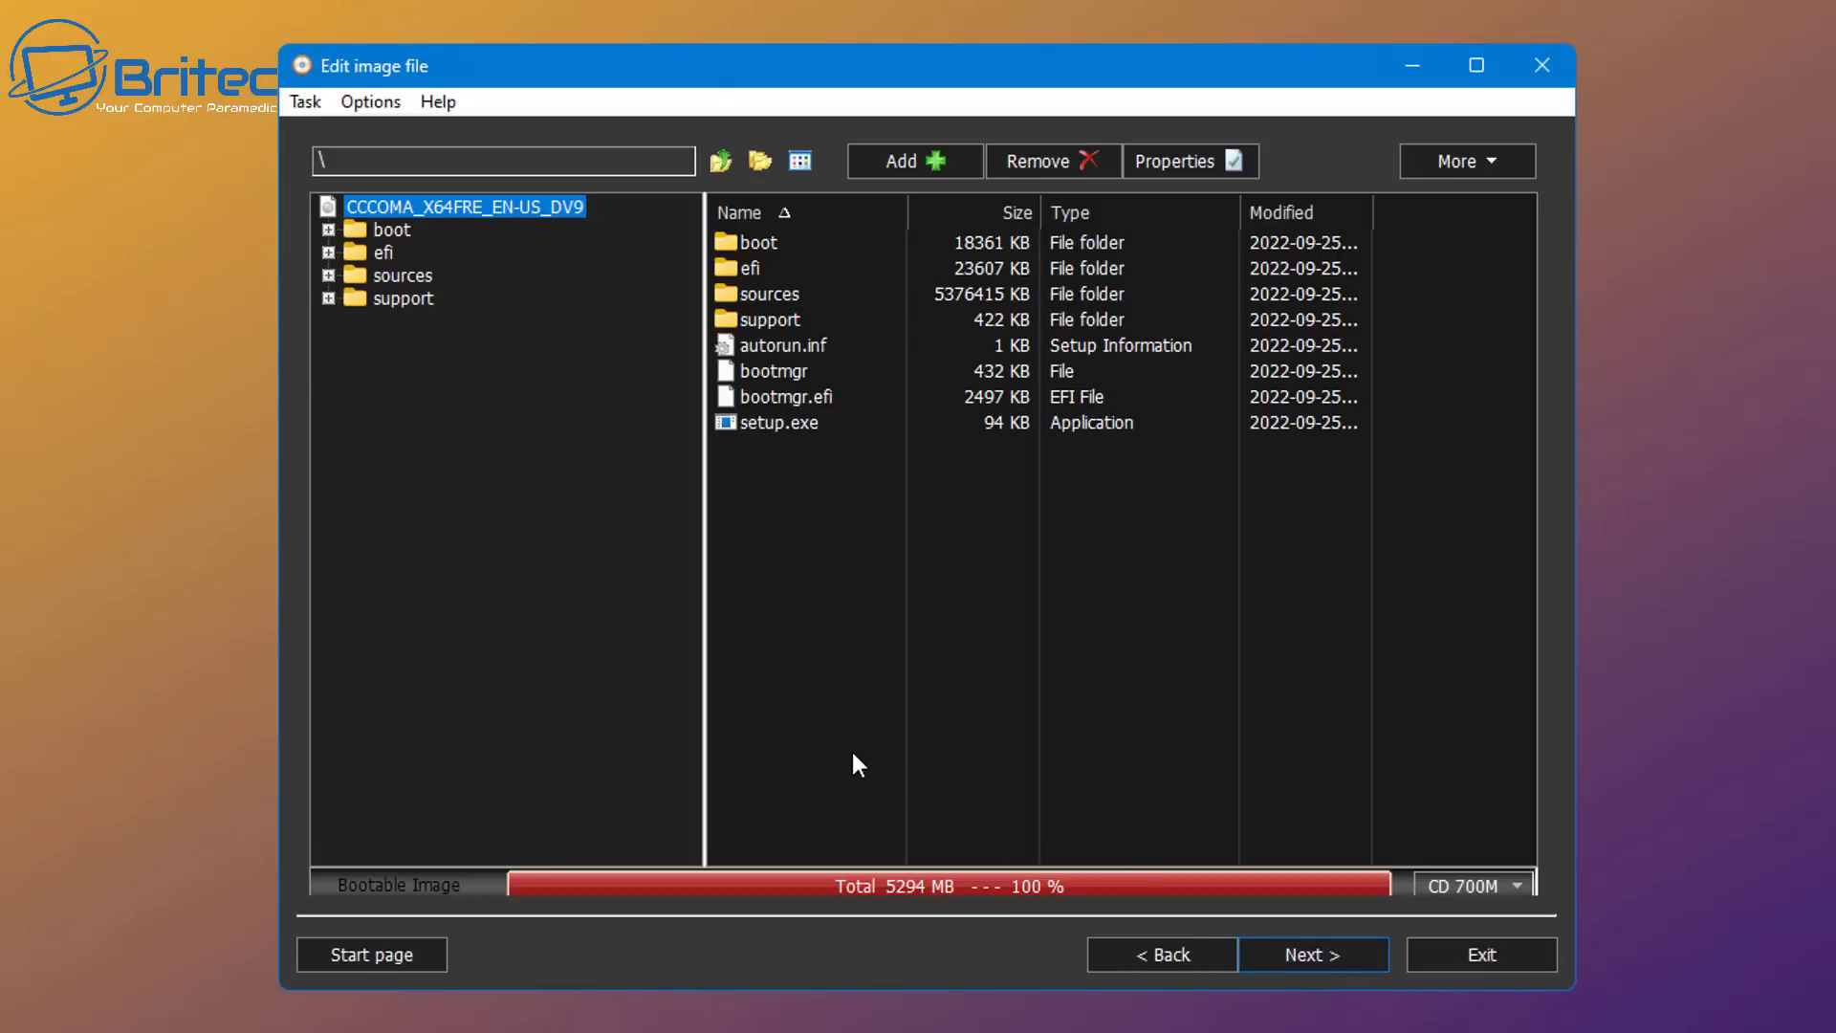
- Add autounattend.xml from Downloads to the root of the ISO
left_click(885, 158)
left_click_drag(38, 19, 931, 325)
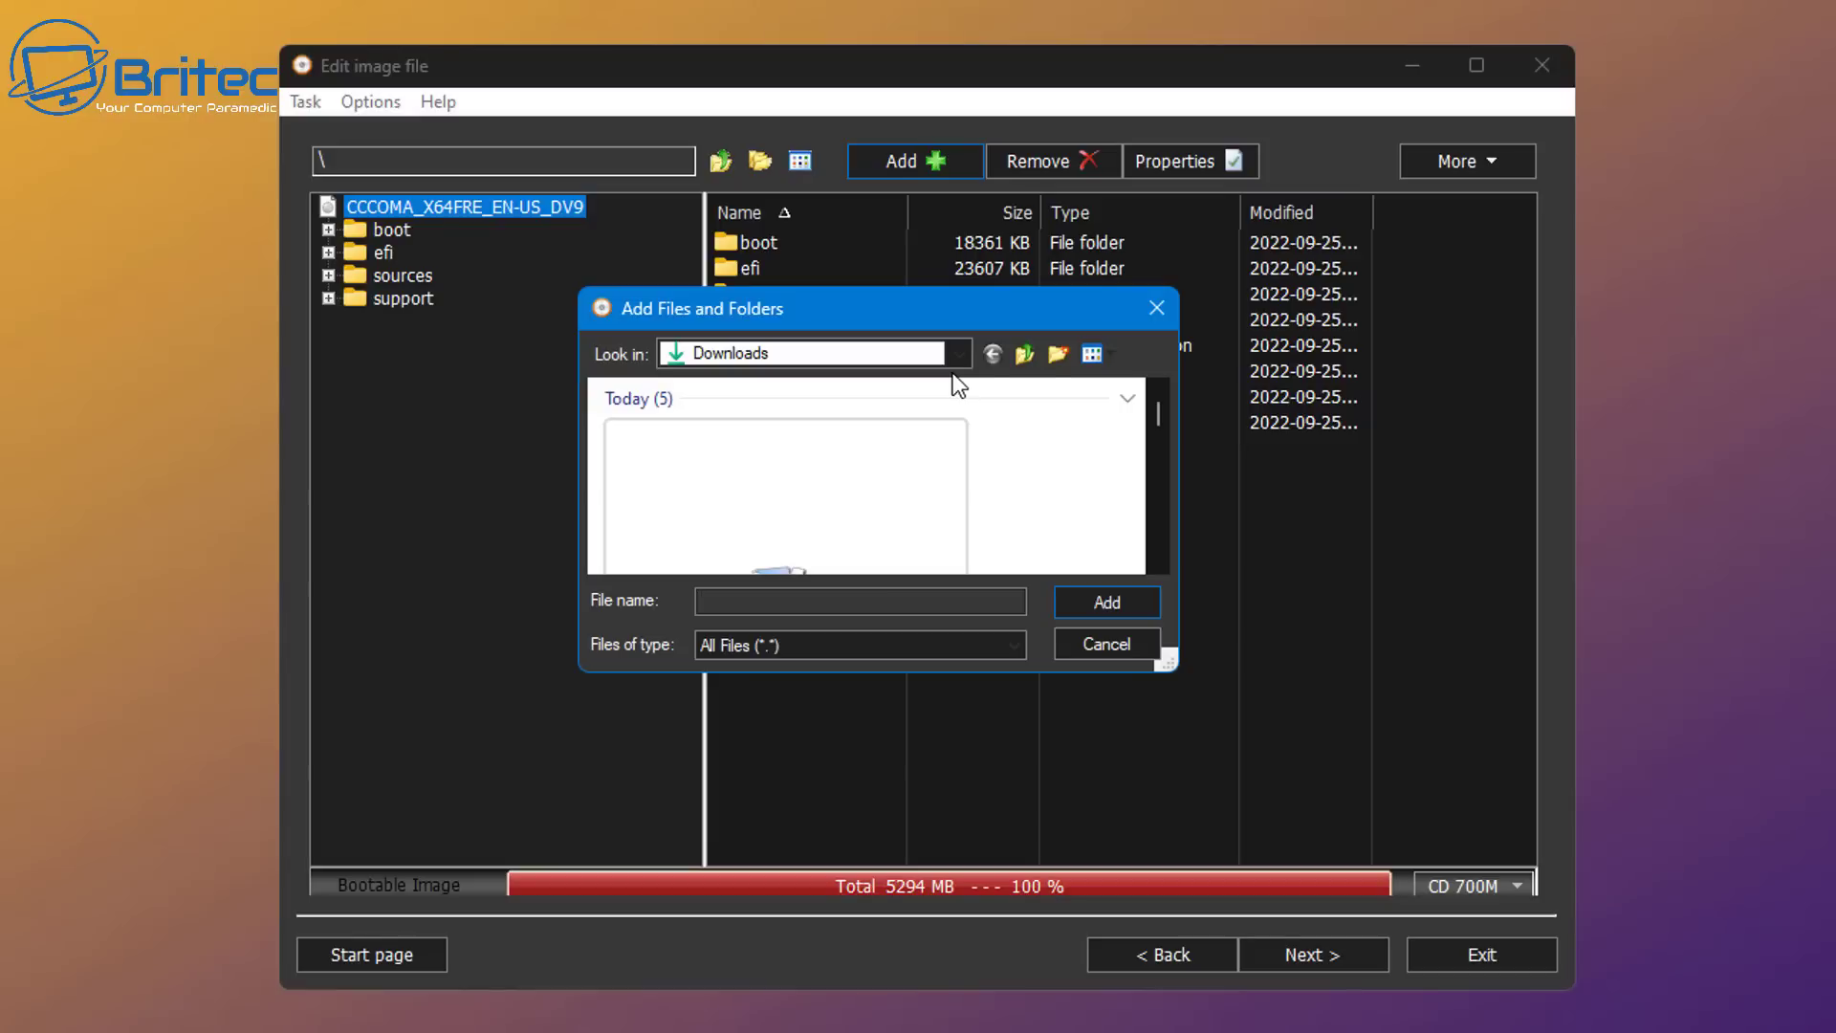
left_click(1158, 563)
left_click(1159, 564)
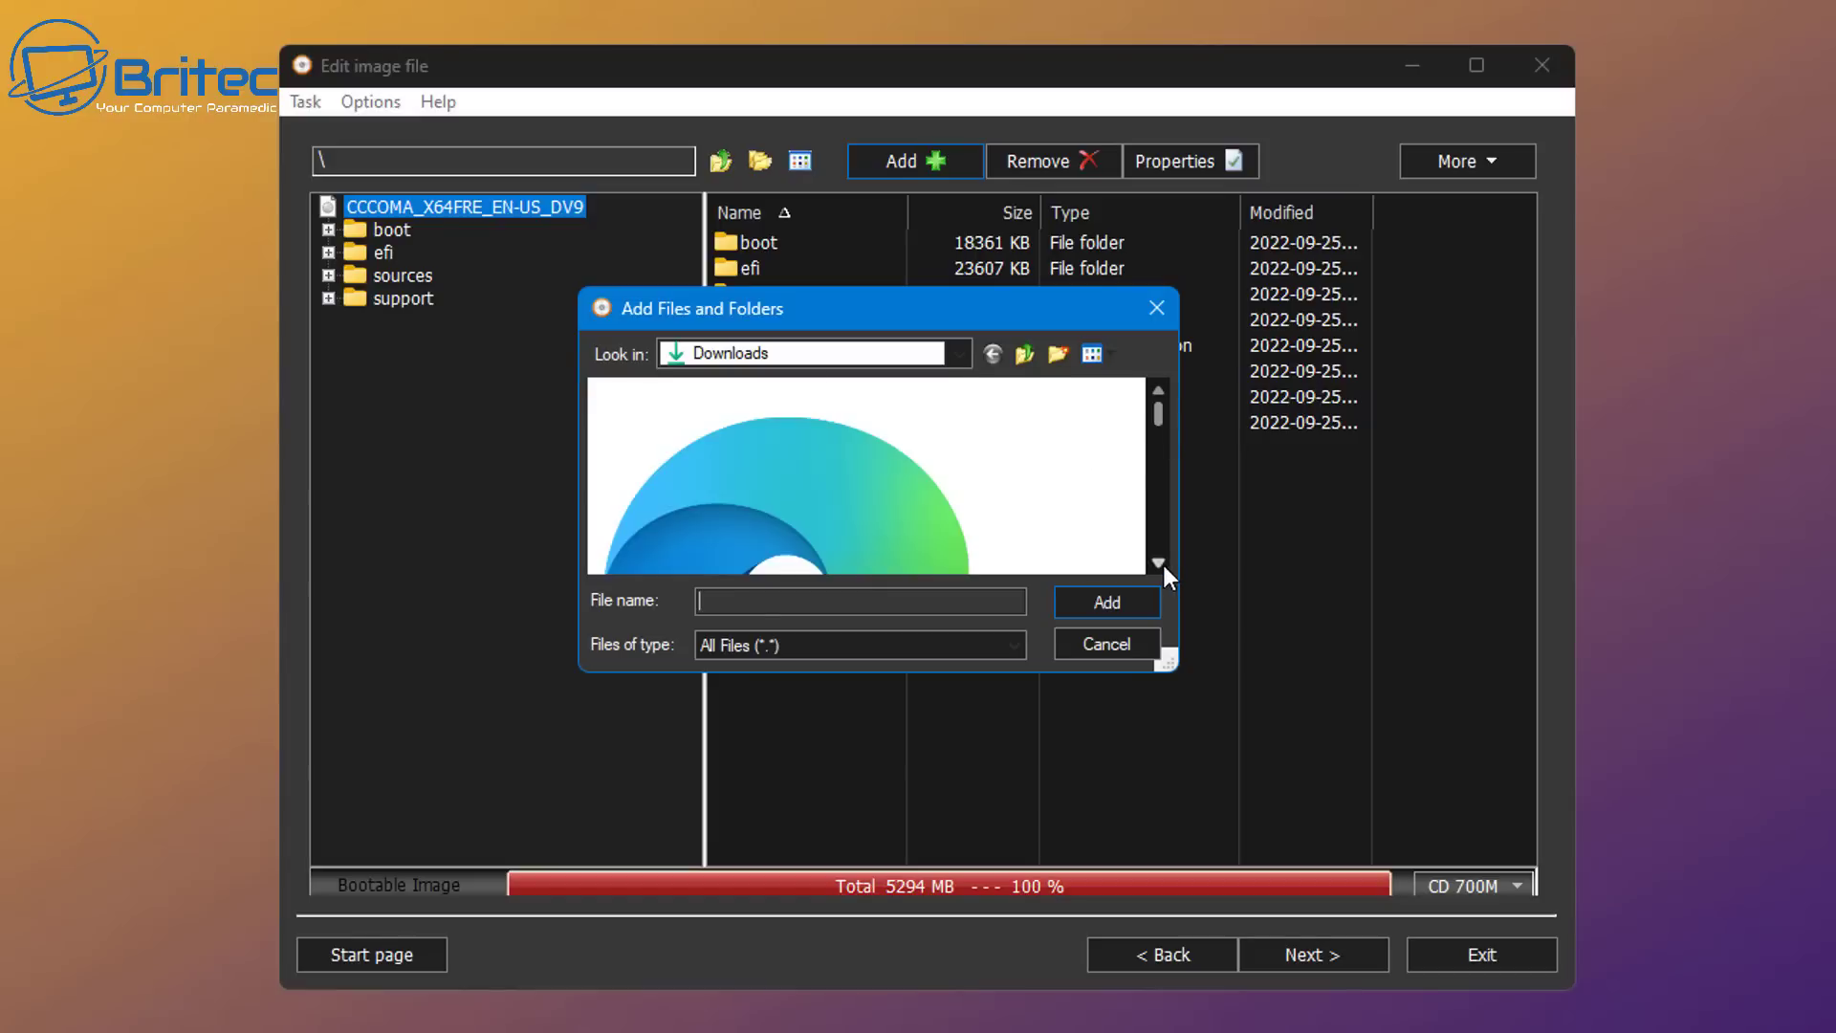
left_click(855, 528)
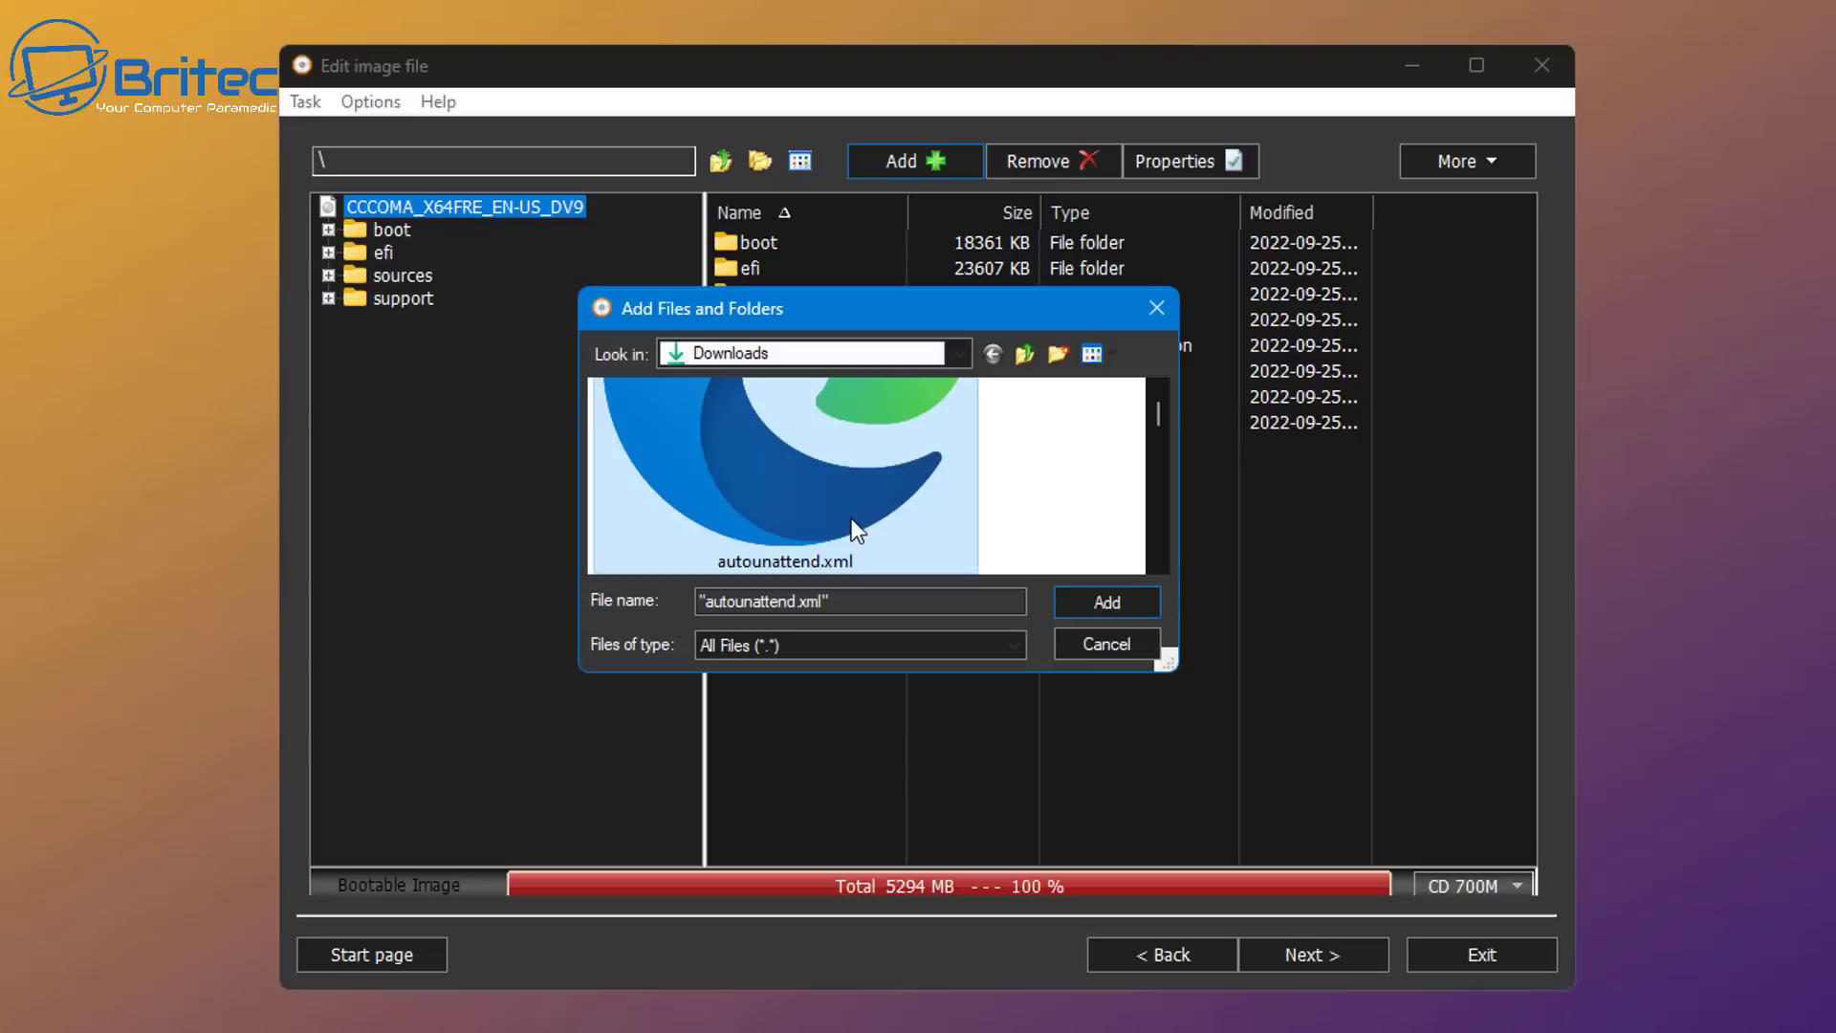
left_click(1106, 602)
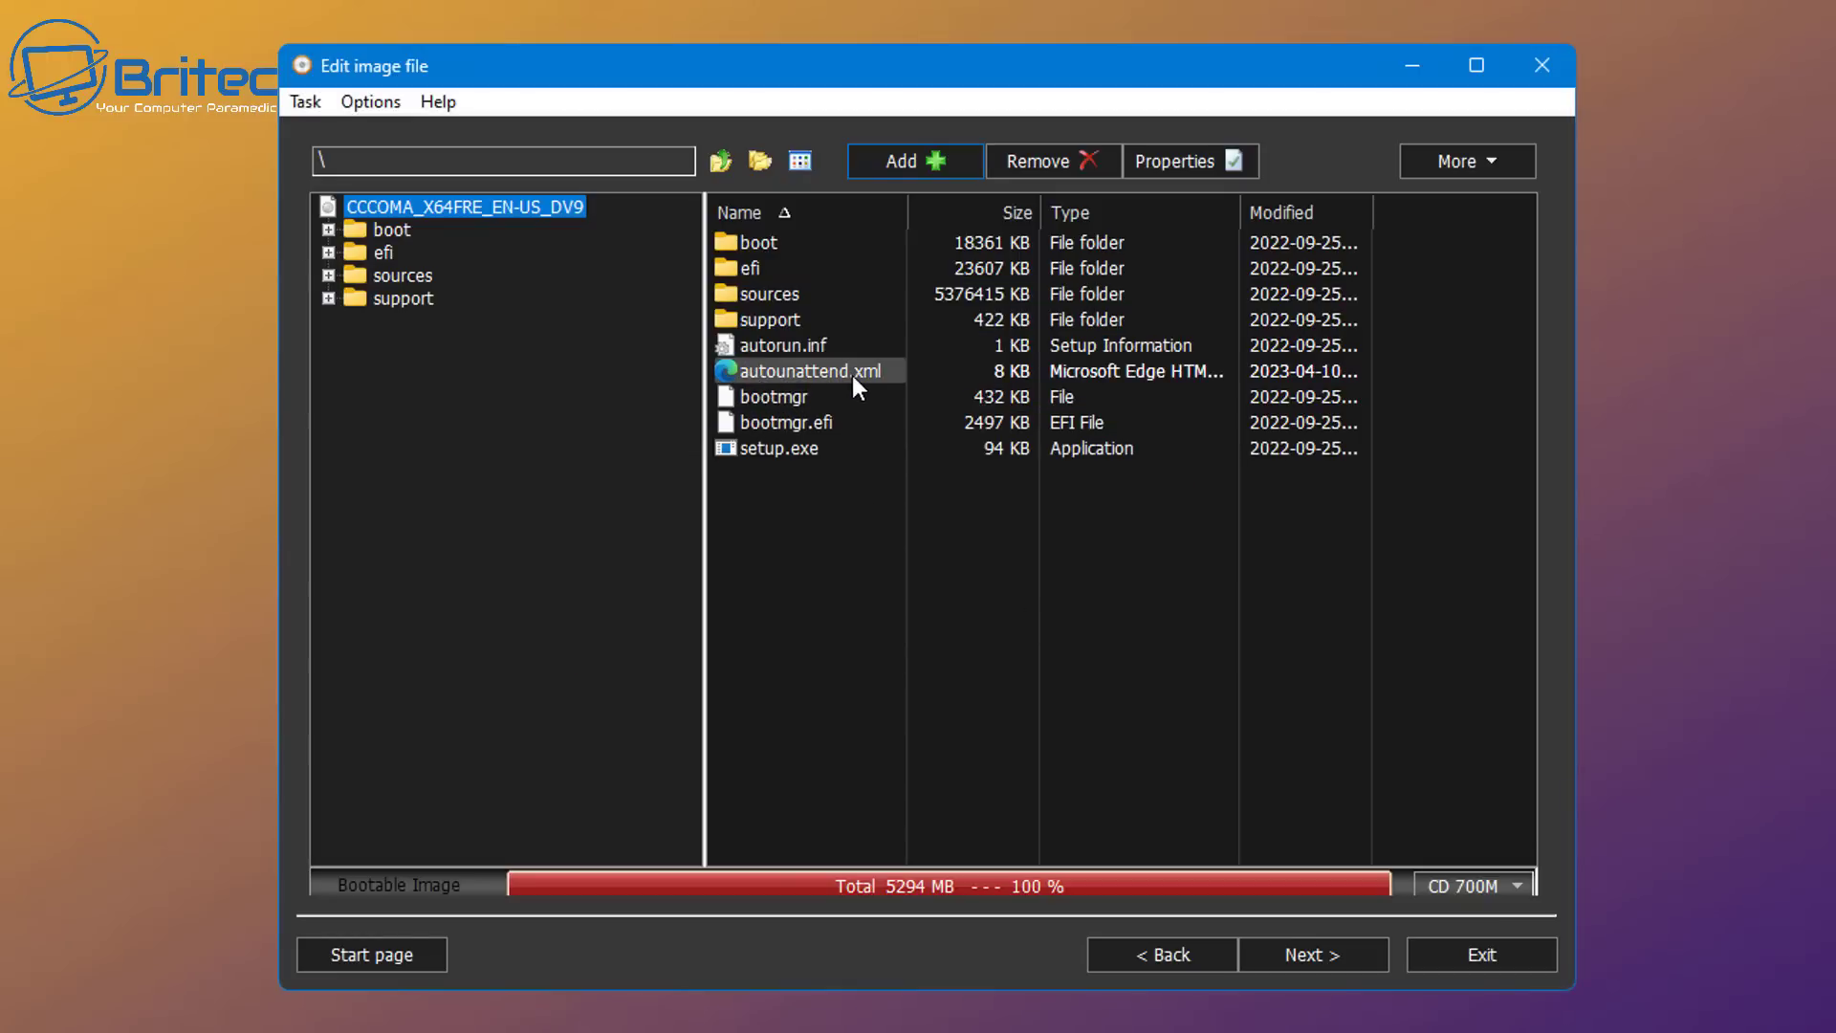
- Rename the output image to Win11_22H2_Auto.iso and create it in Downloads
left_click(1298, 956)
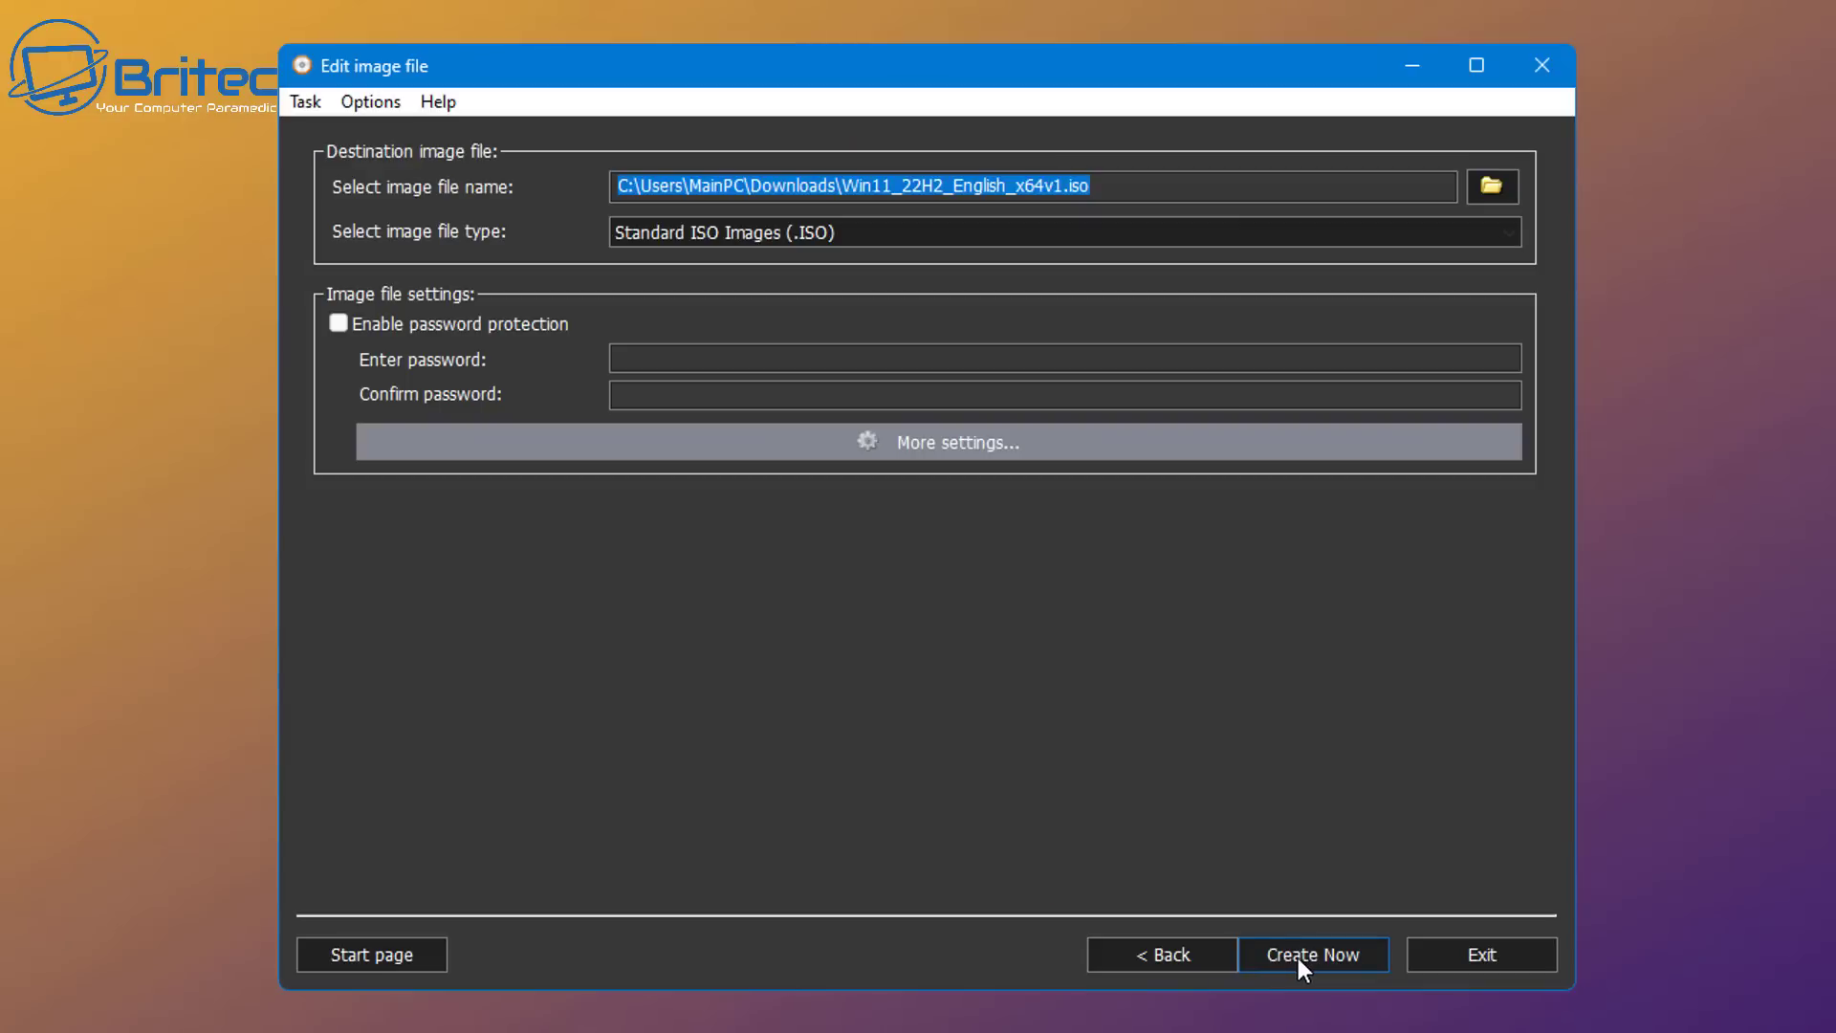
left_click(1027, 187)
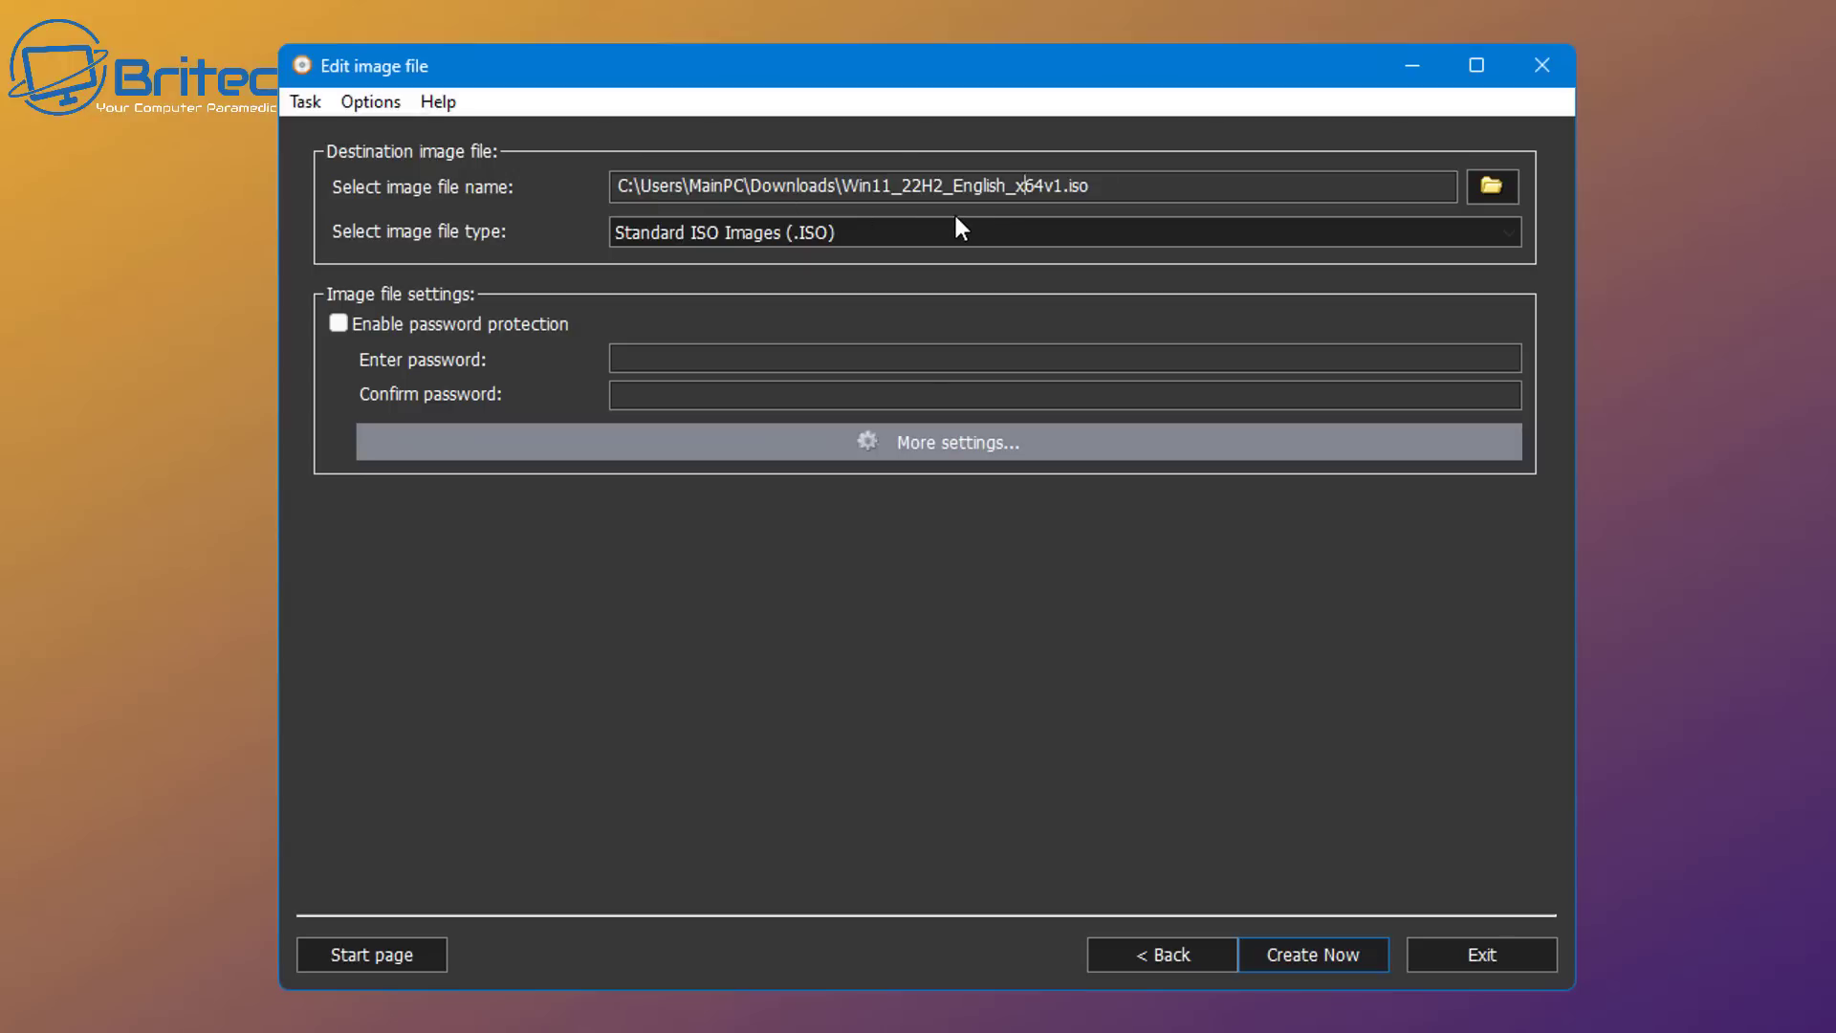
left_click_drag(1067, 192, 952, 190)
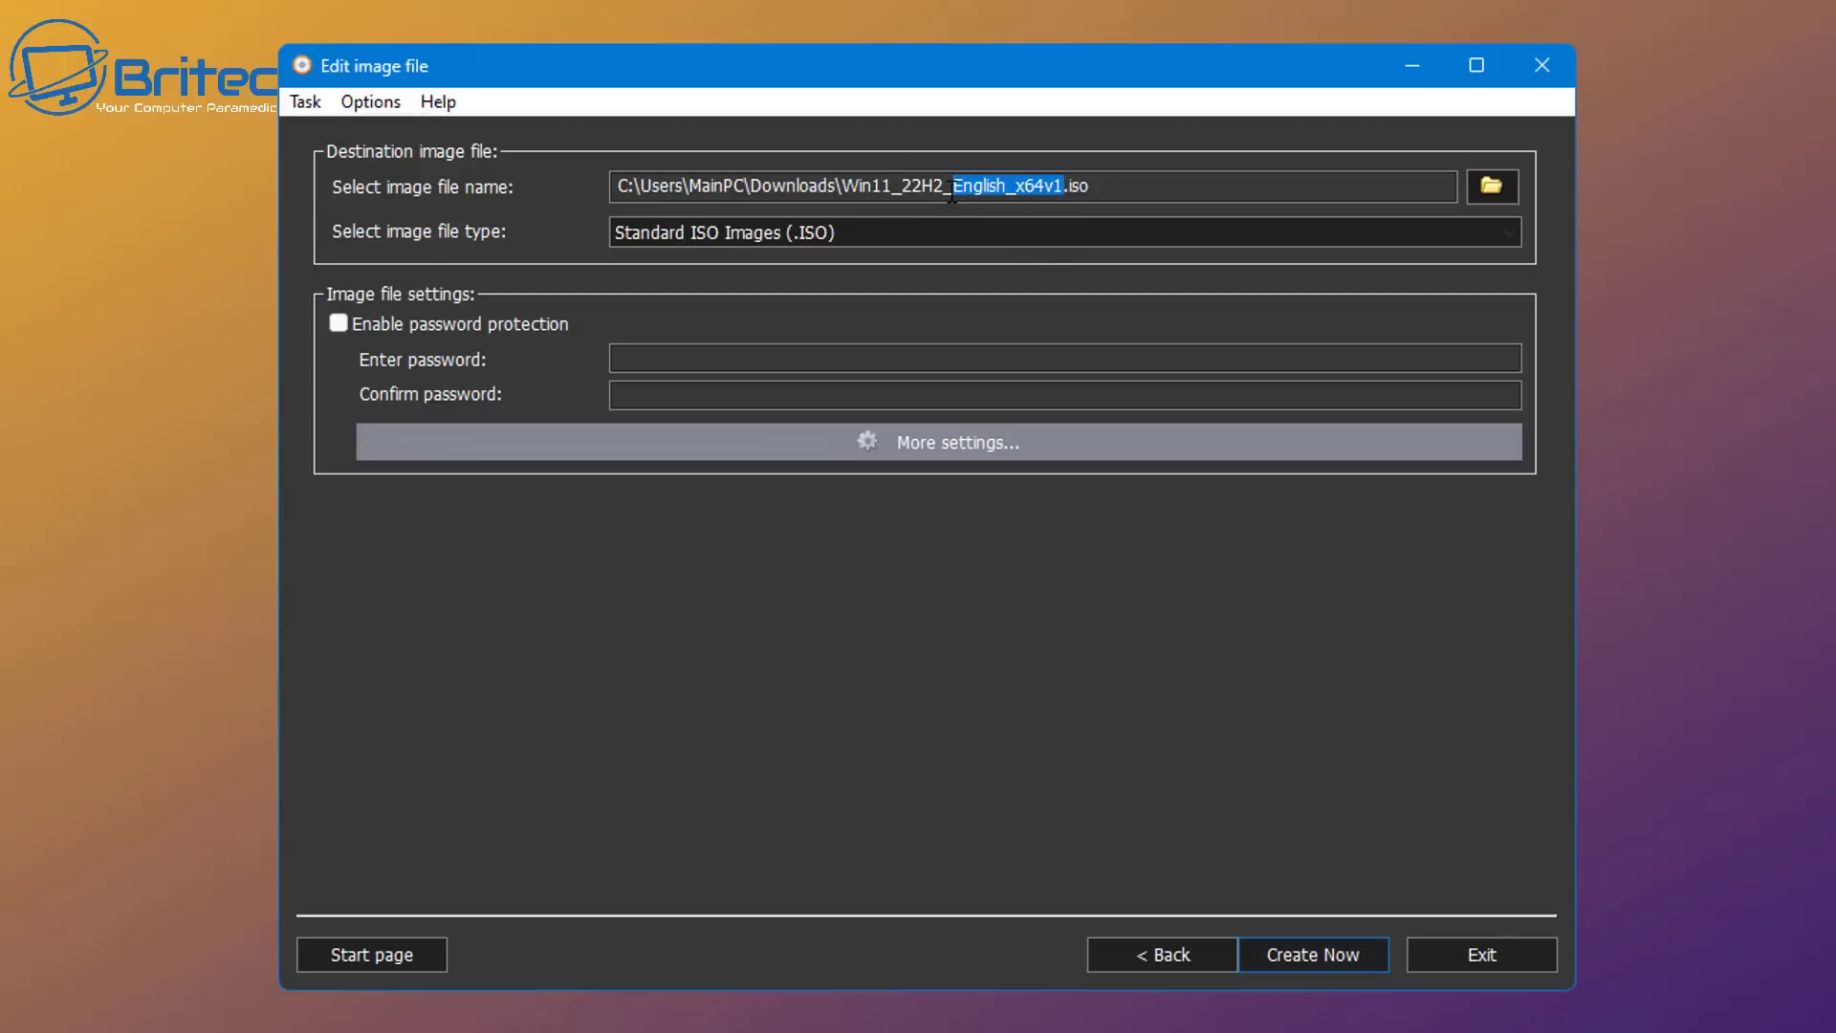
type("A")
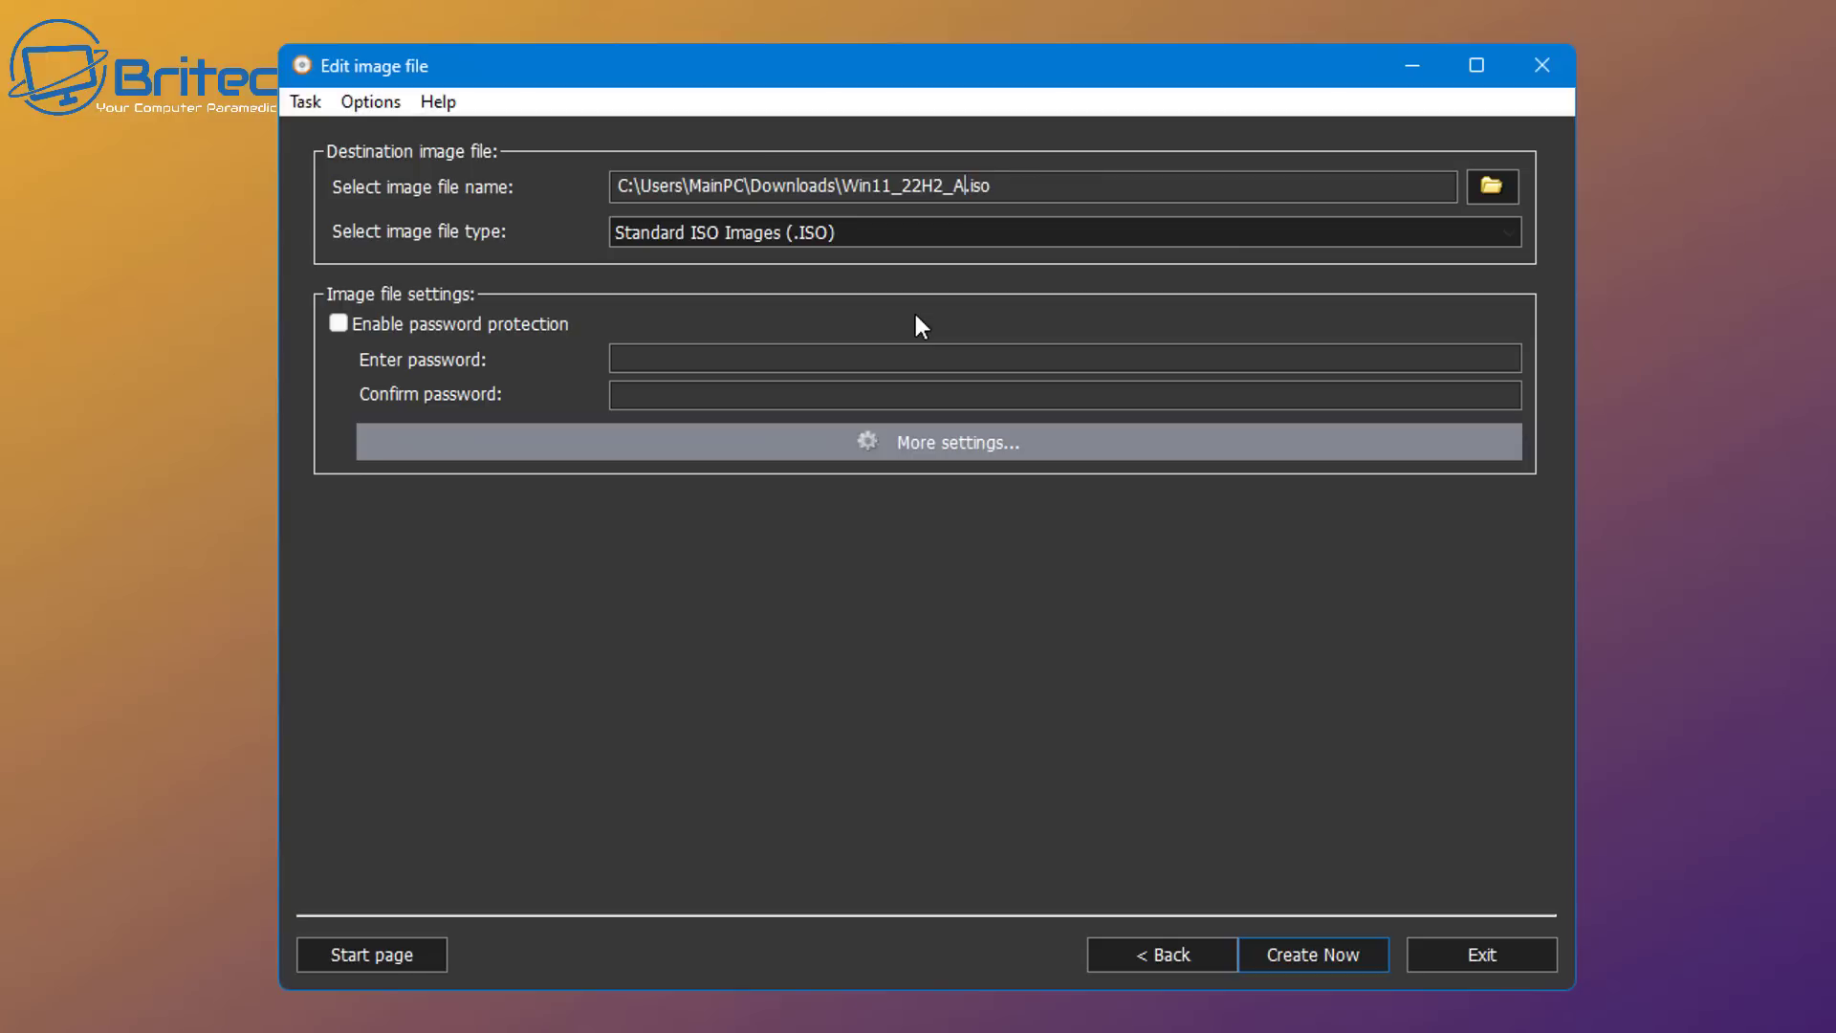
type("uto")
left_click(1335, 954)
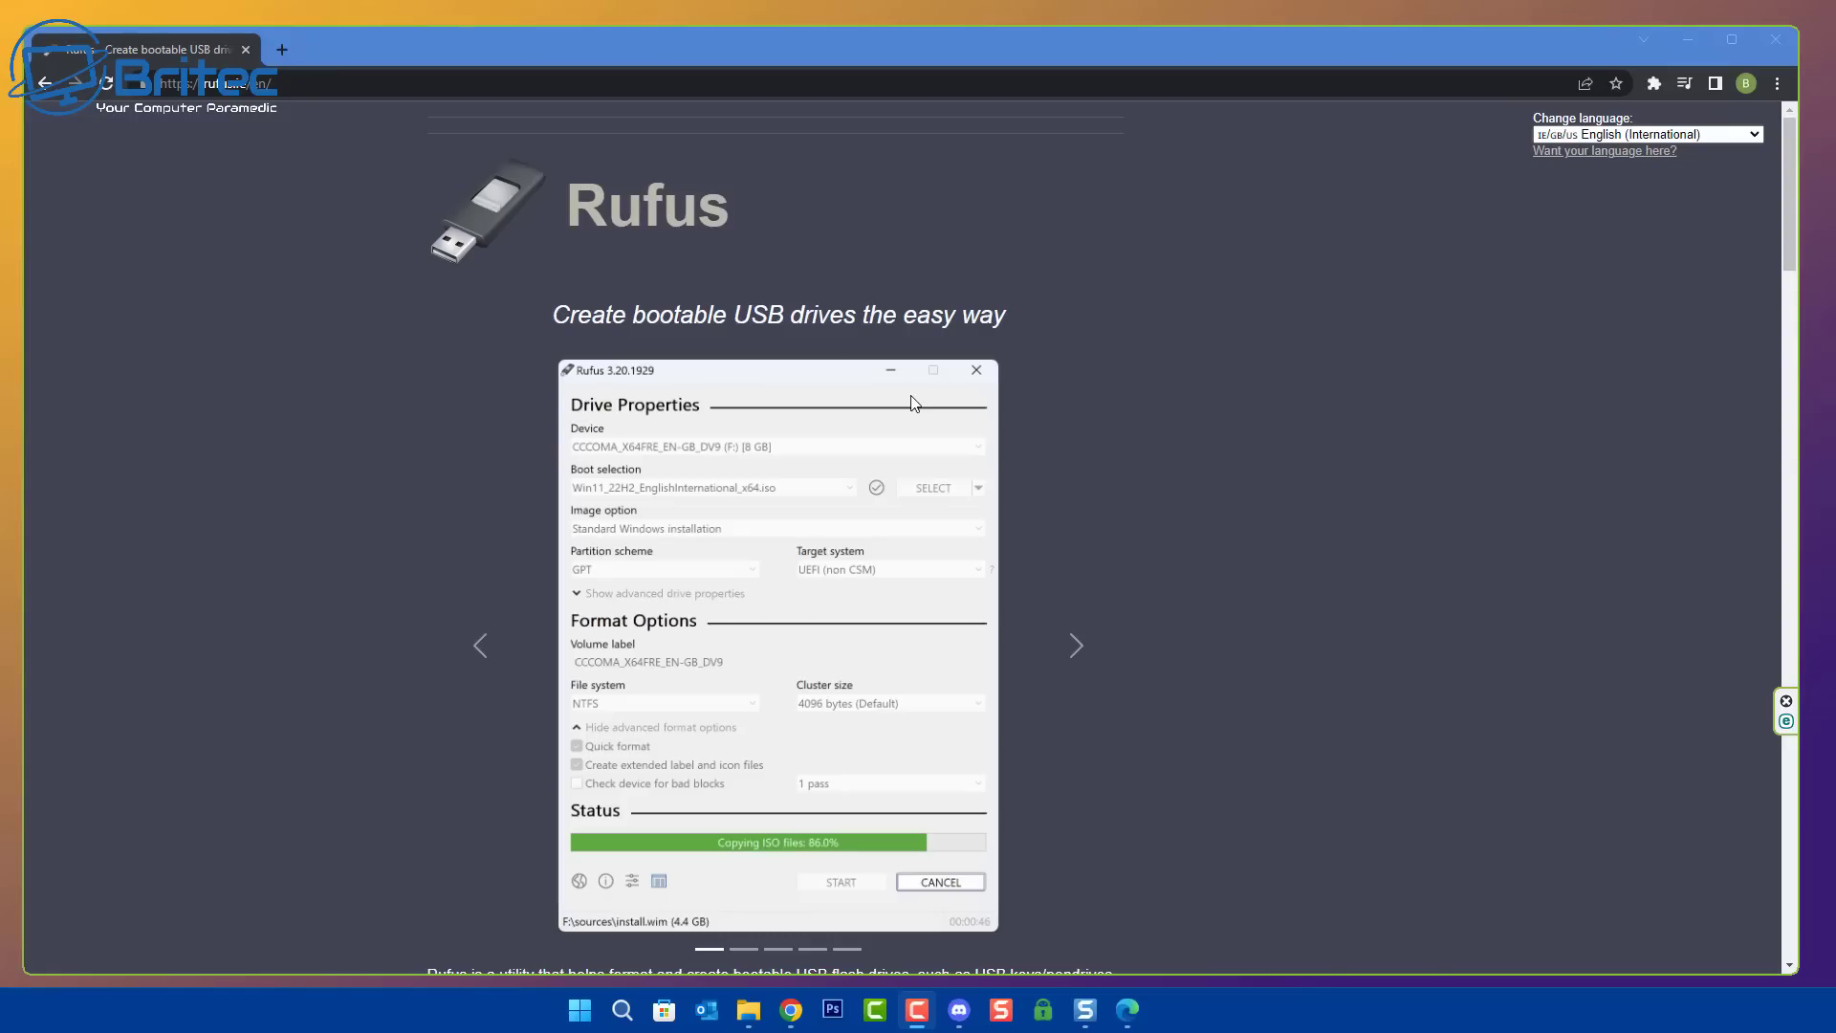
- Download Rufus 3.22 from its website and run rufus-3.22.exe
left_click_drag(1786, 170, 1770, 358)
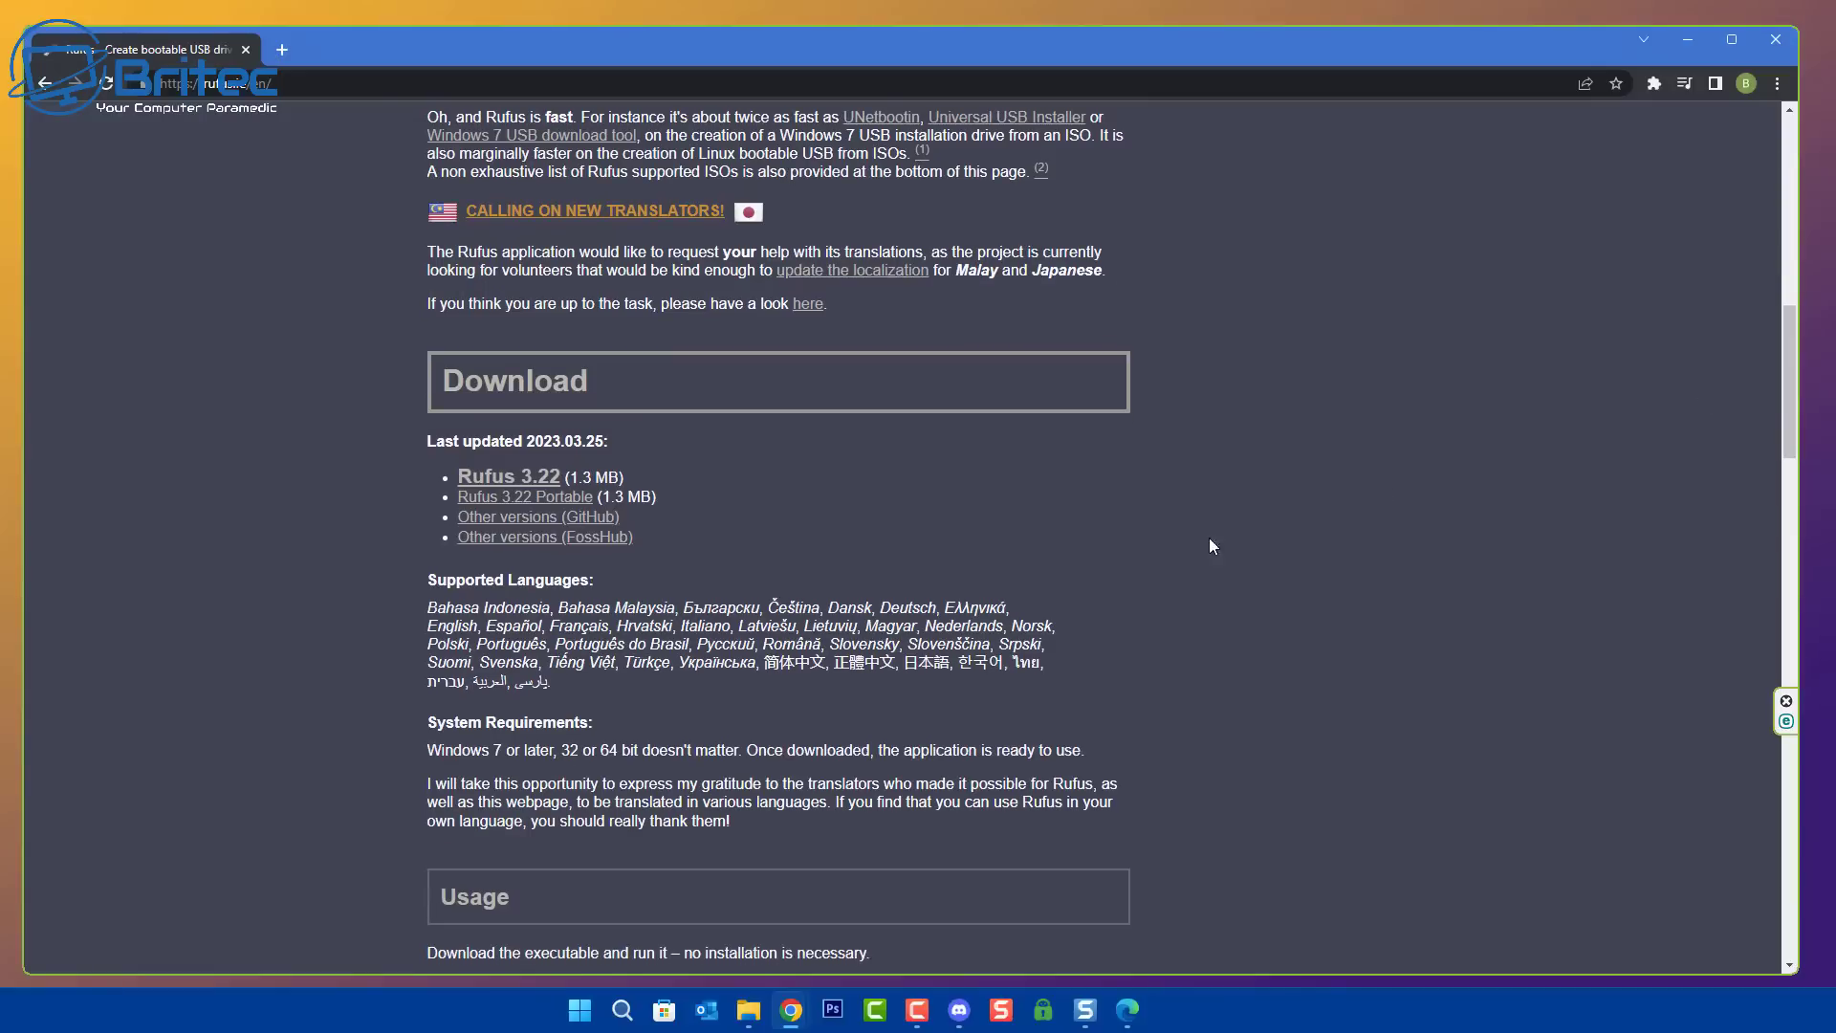
left_click(533, 478)
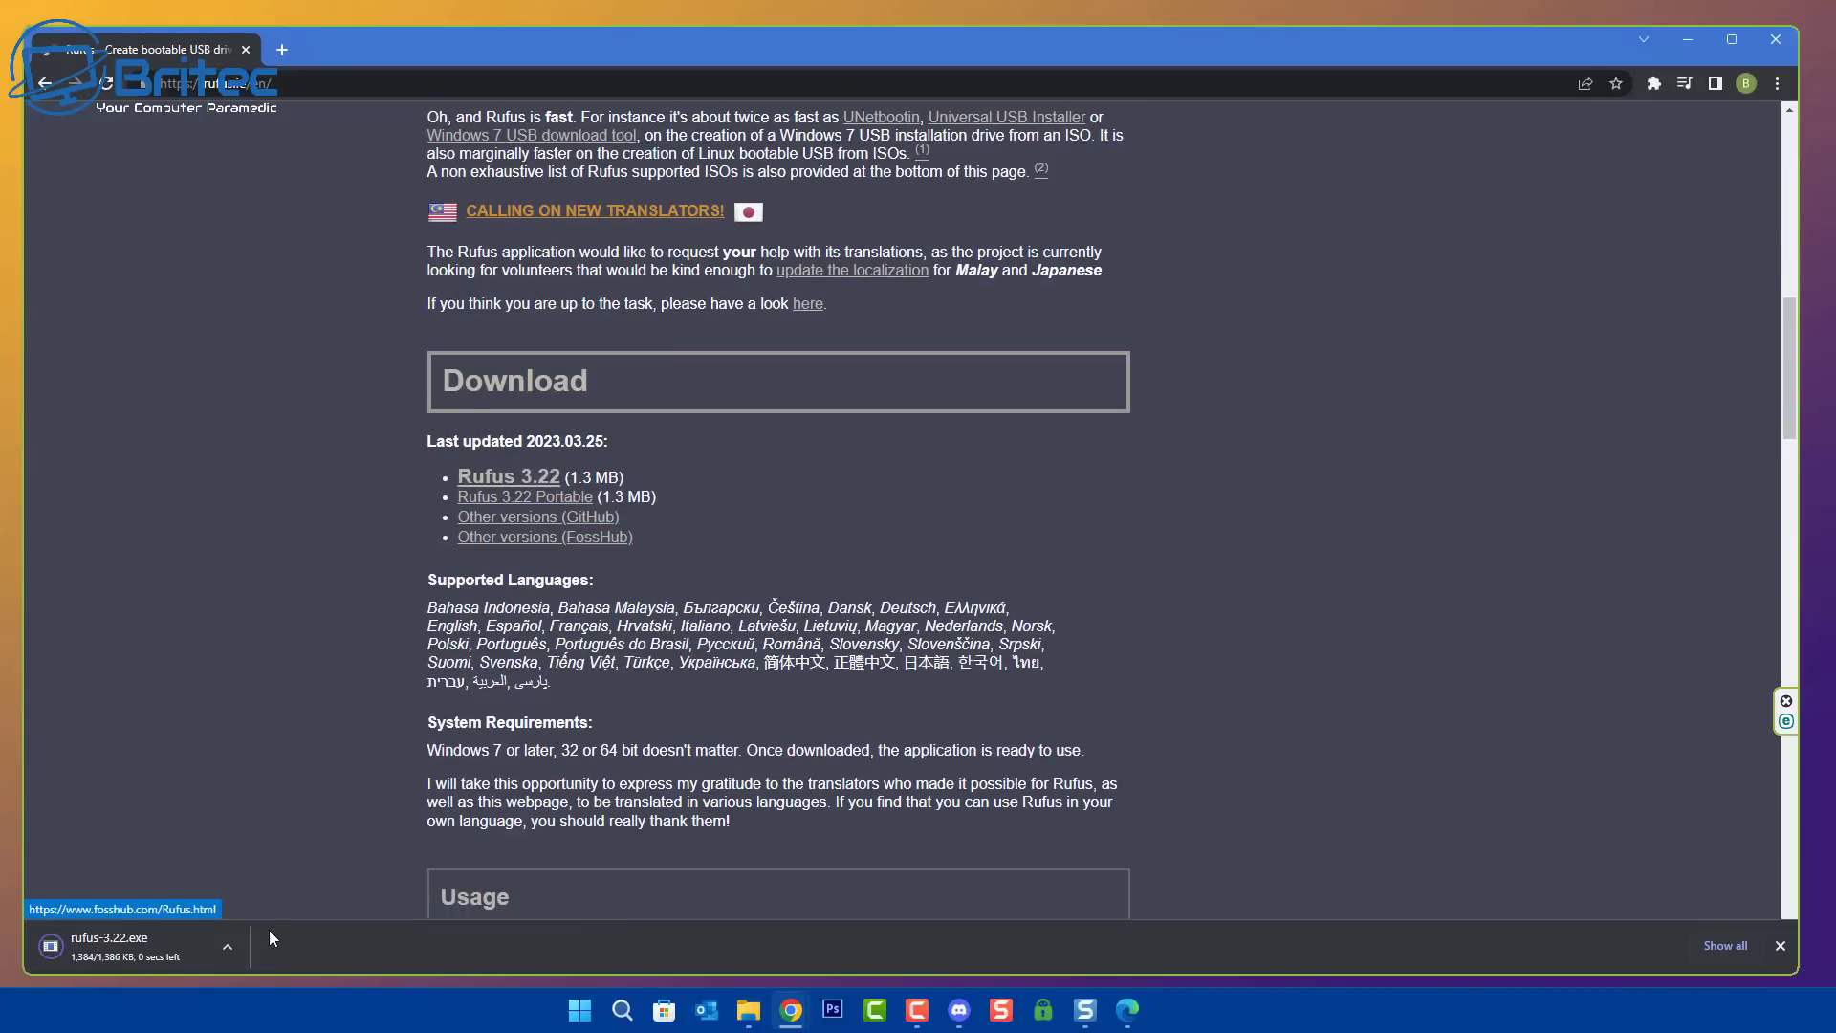
left_click(105, 951)
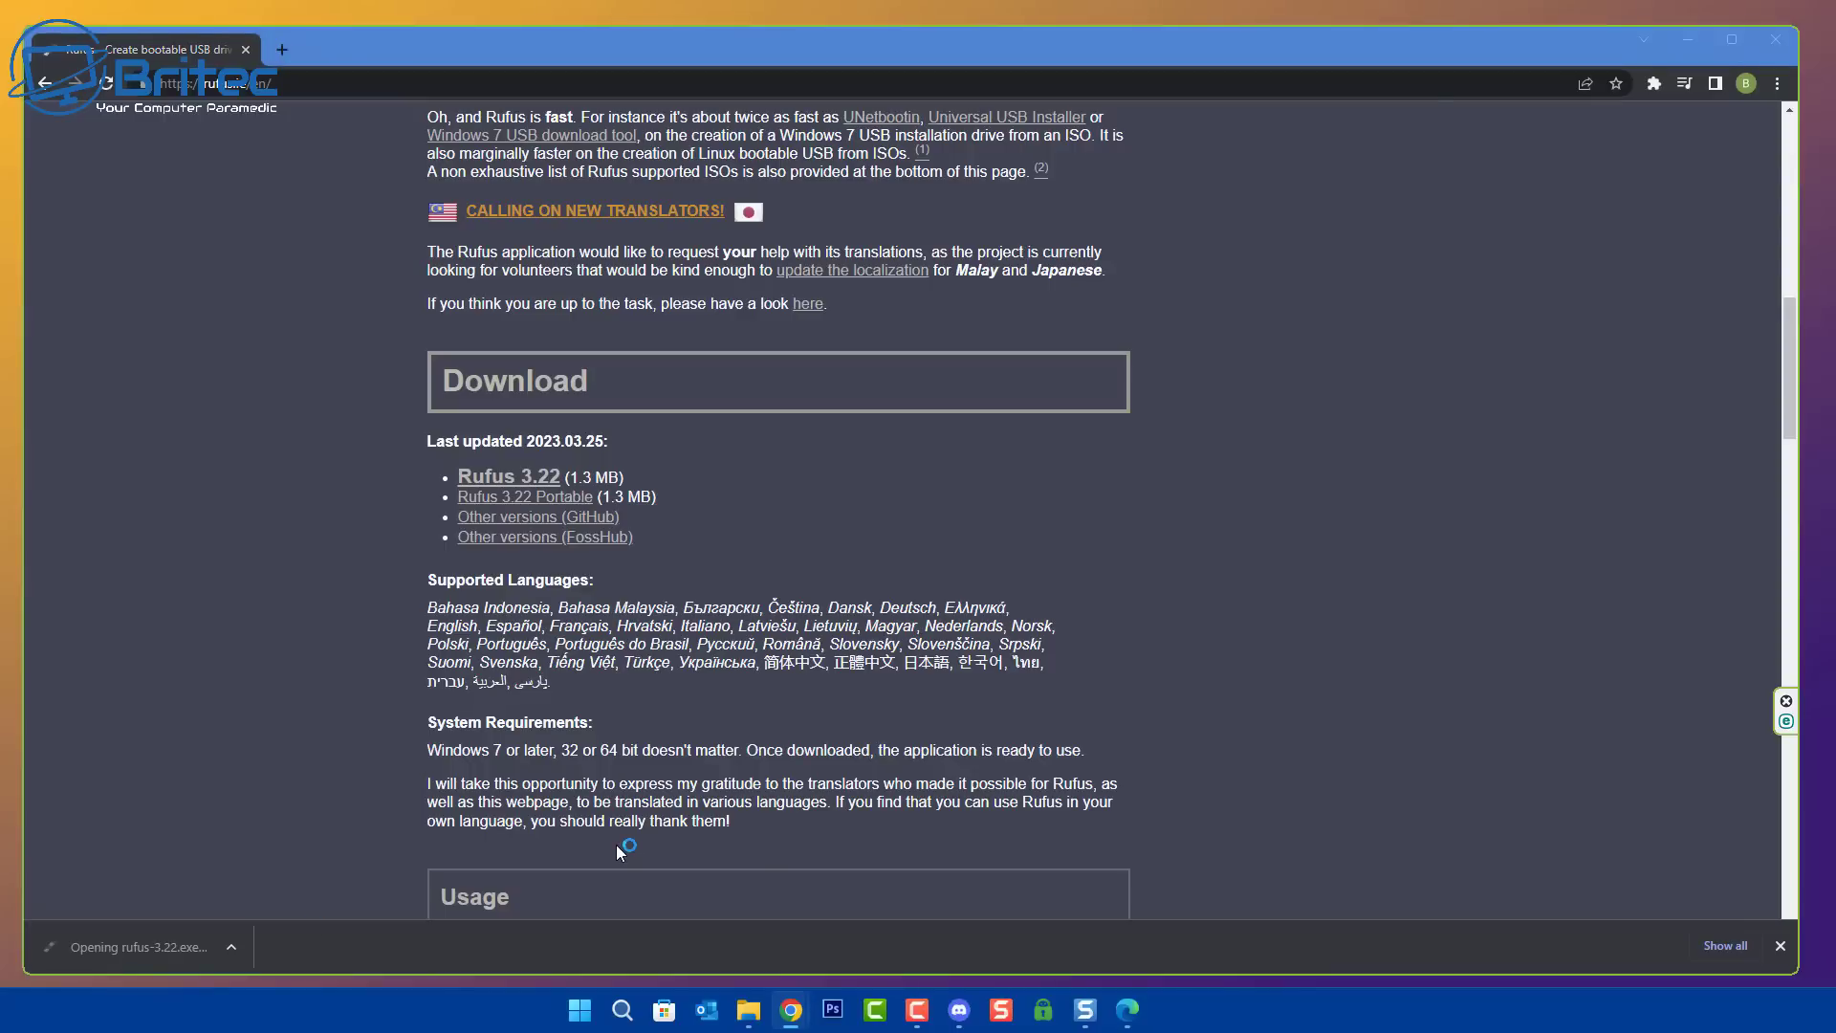
left_click(1688, 40)
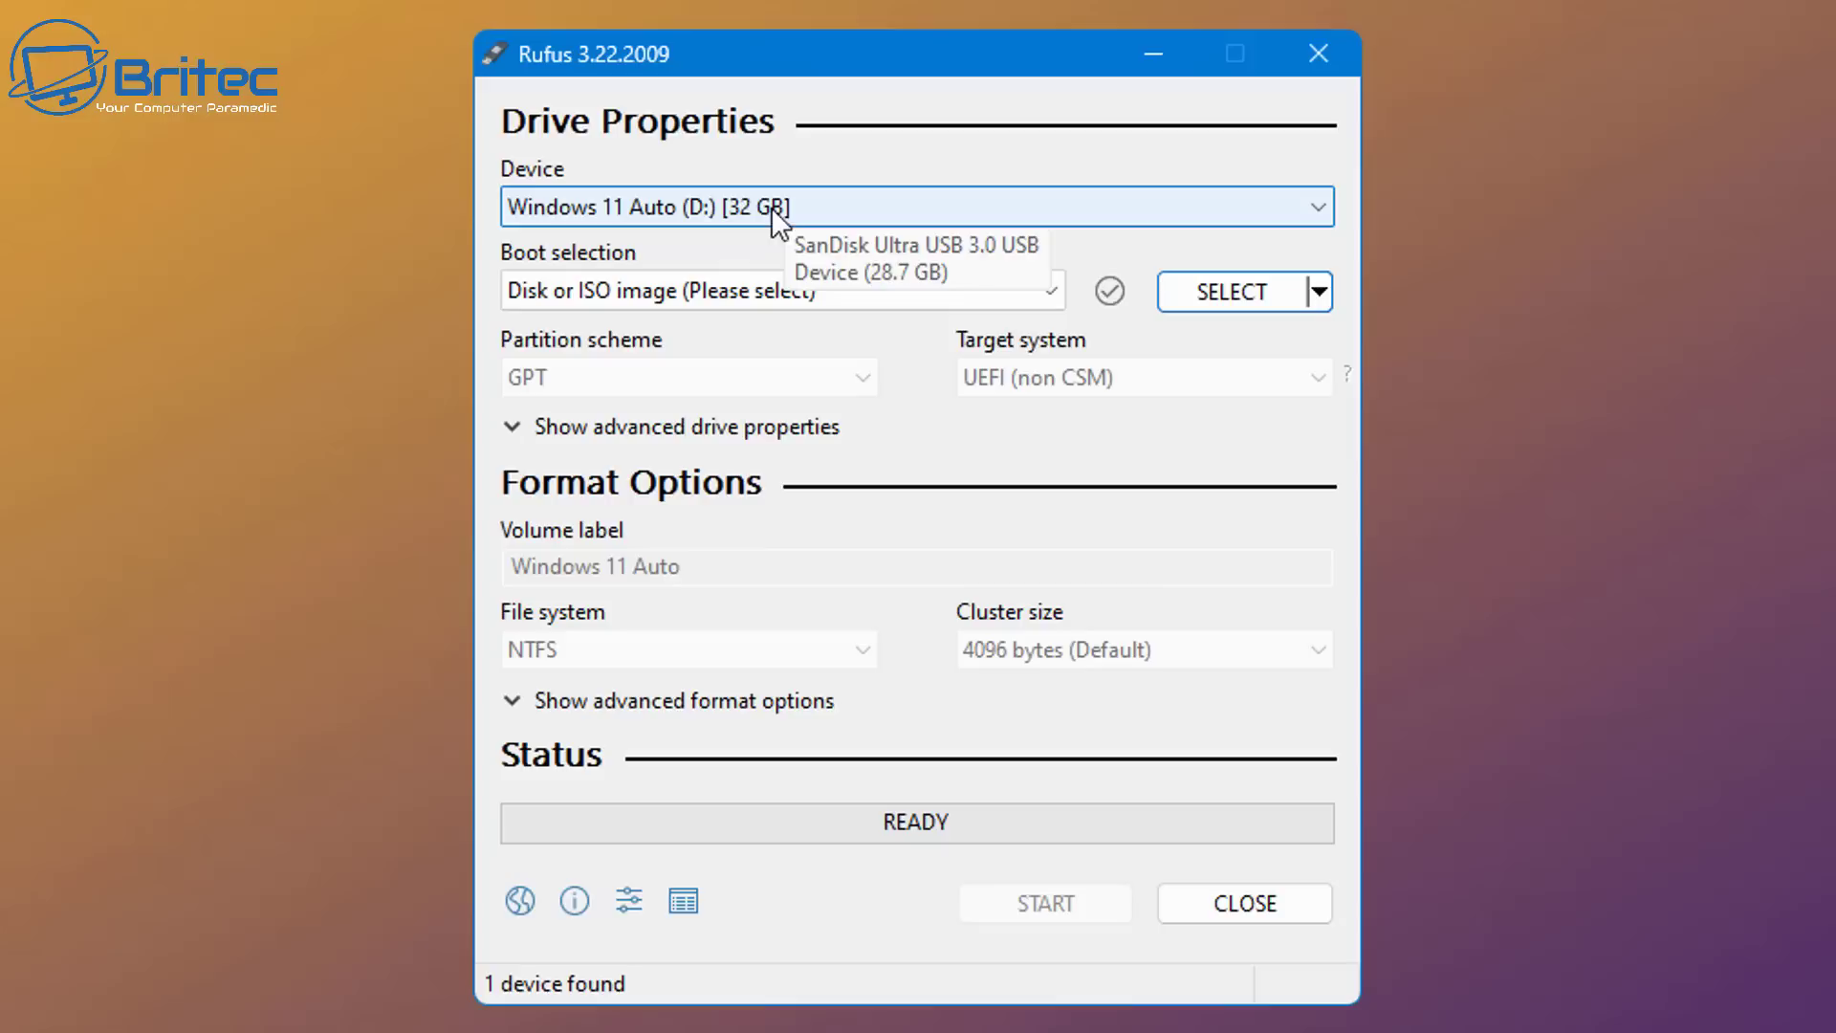
- Load Win11_22H2_Auto.iso as the Rufus boot image
left_click(1259, 294)
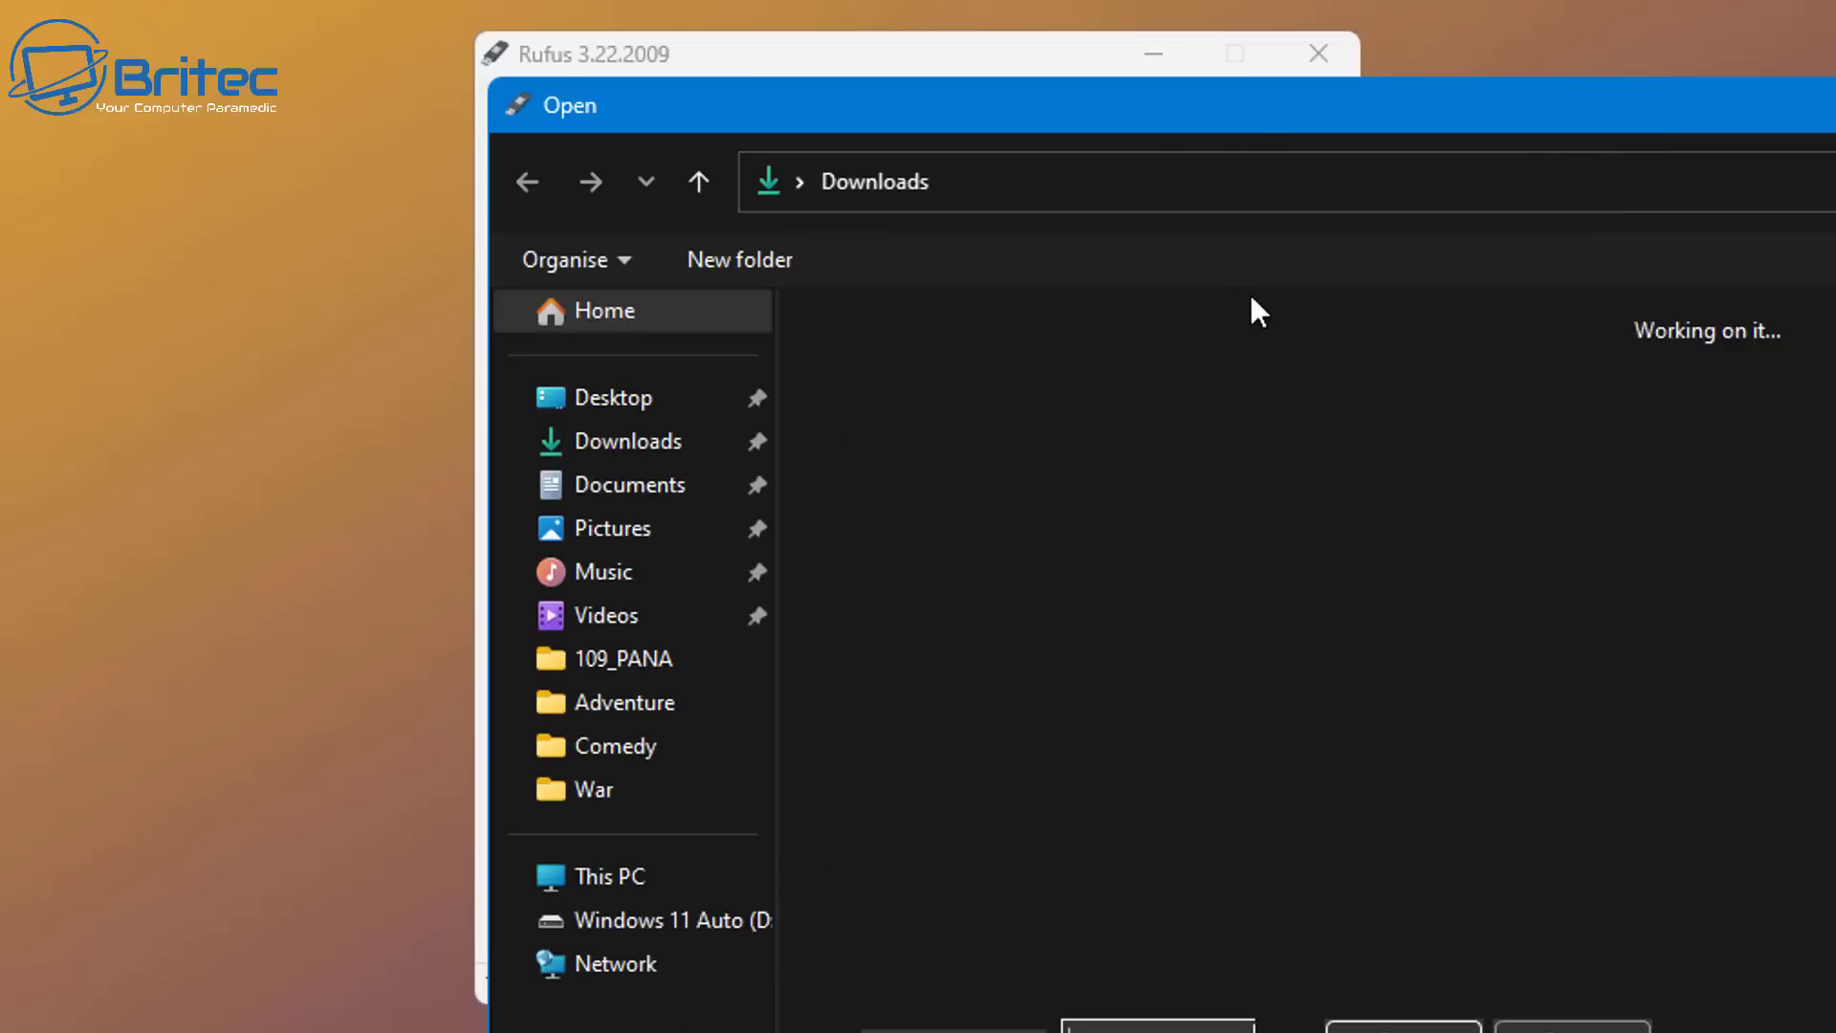
left_click_drag(1265, 112, 617, 60)
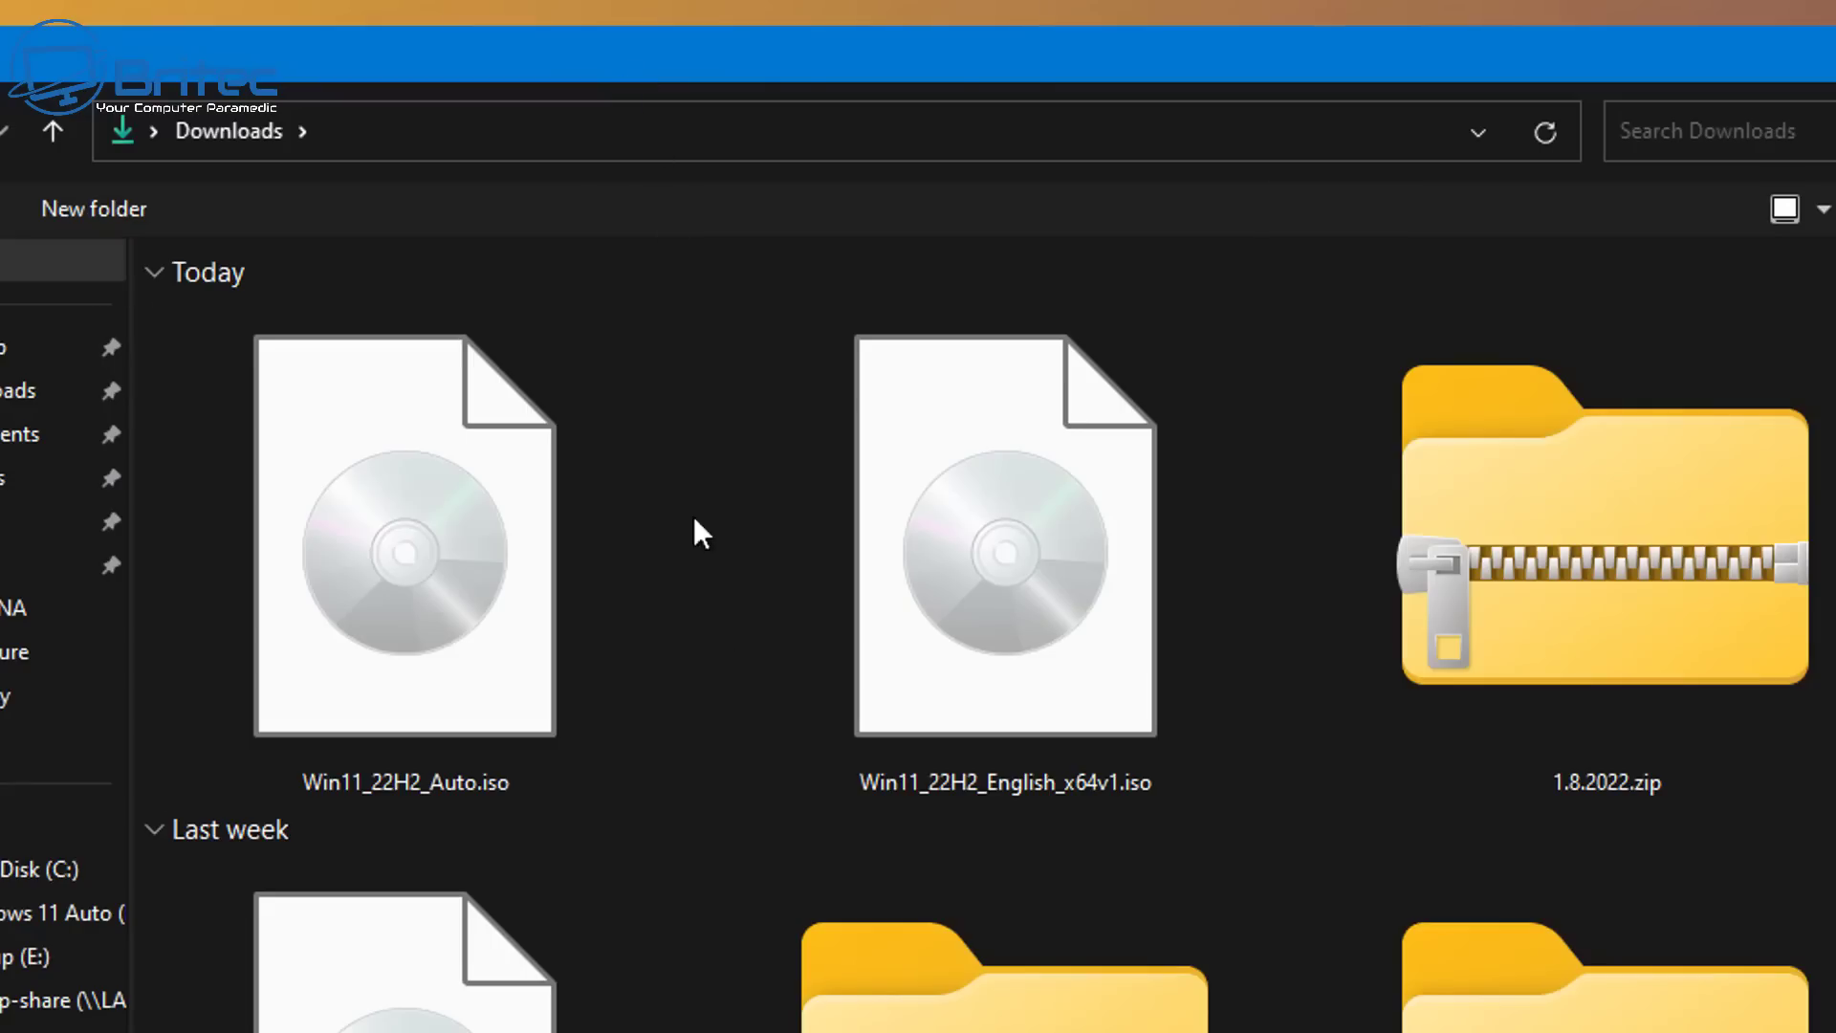
left_click(398, 763)
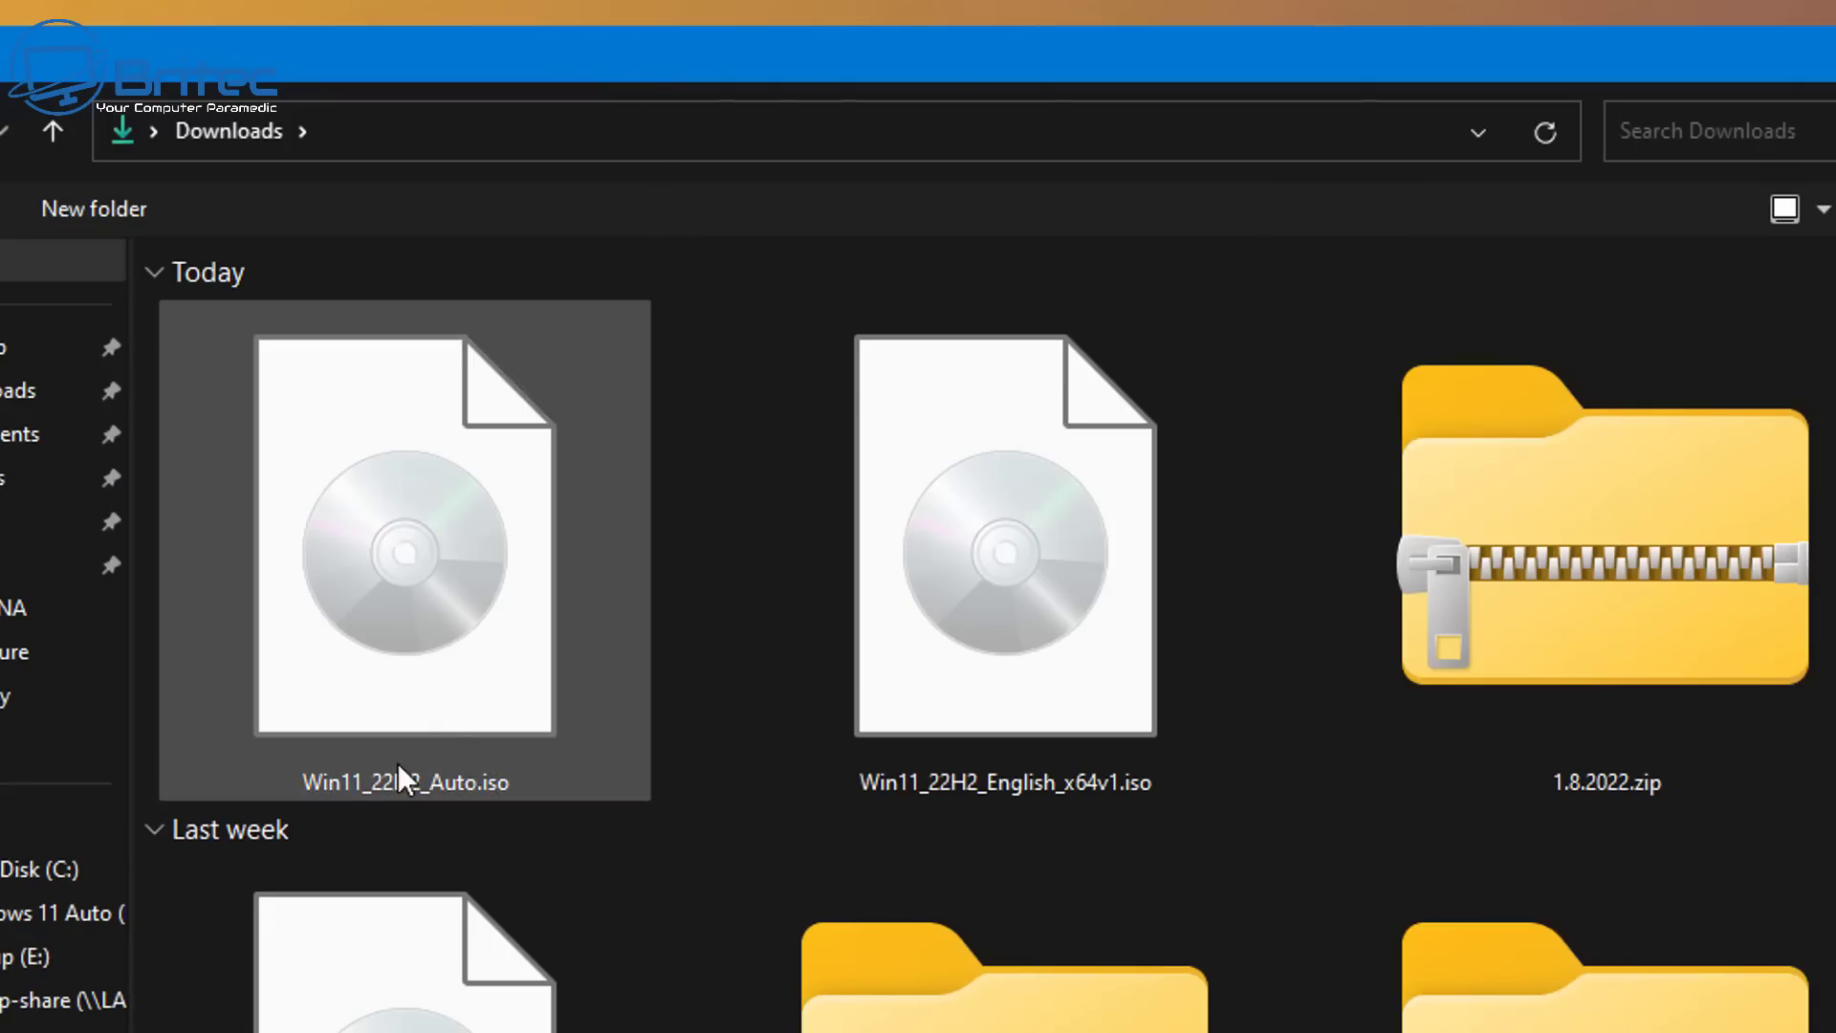
double_click(369, 646)
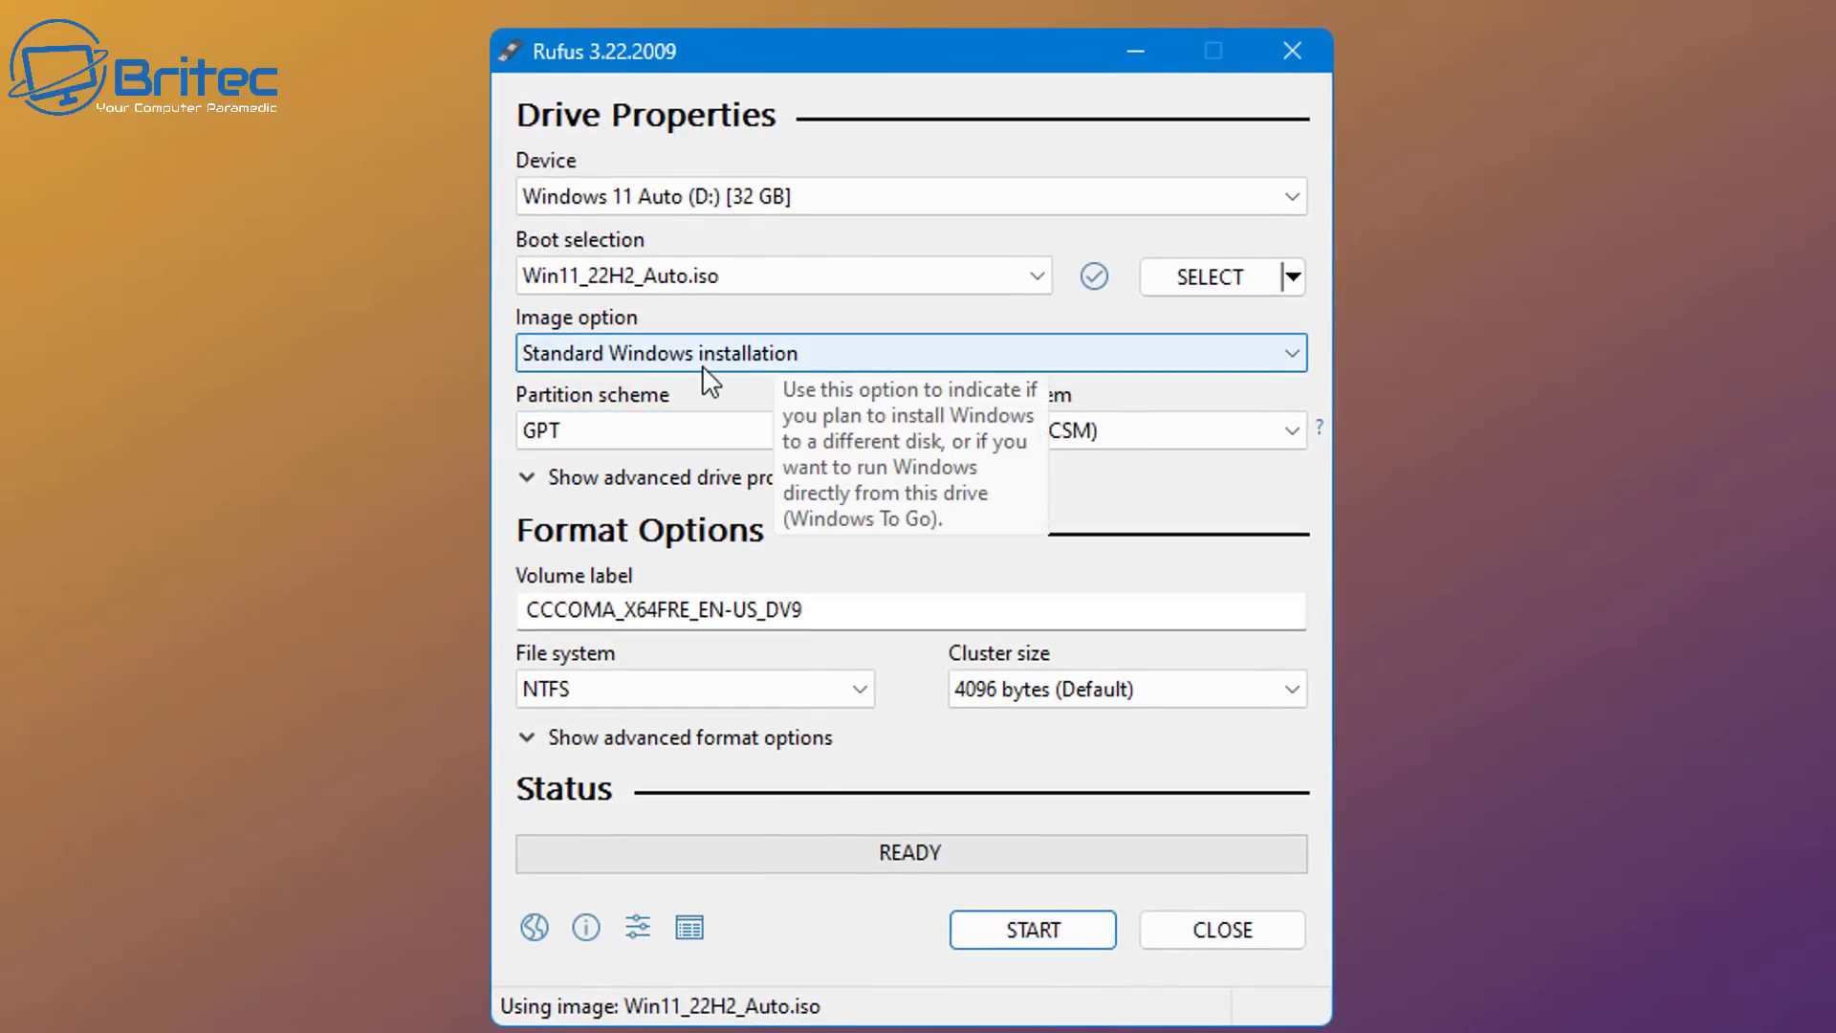
- Keep the partition scheme at GPT and the target system at UEFI (non CSM)
left_click(716, 440)
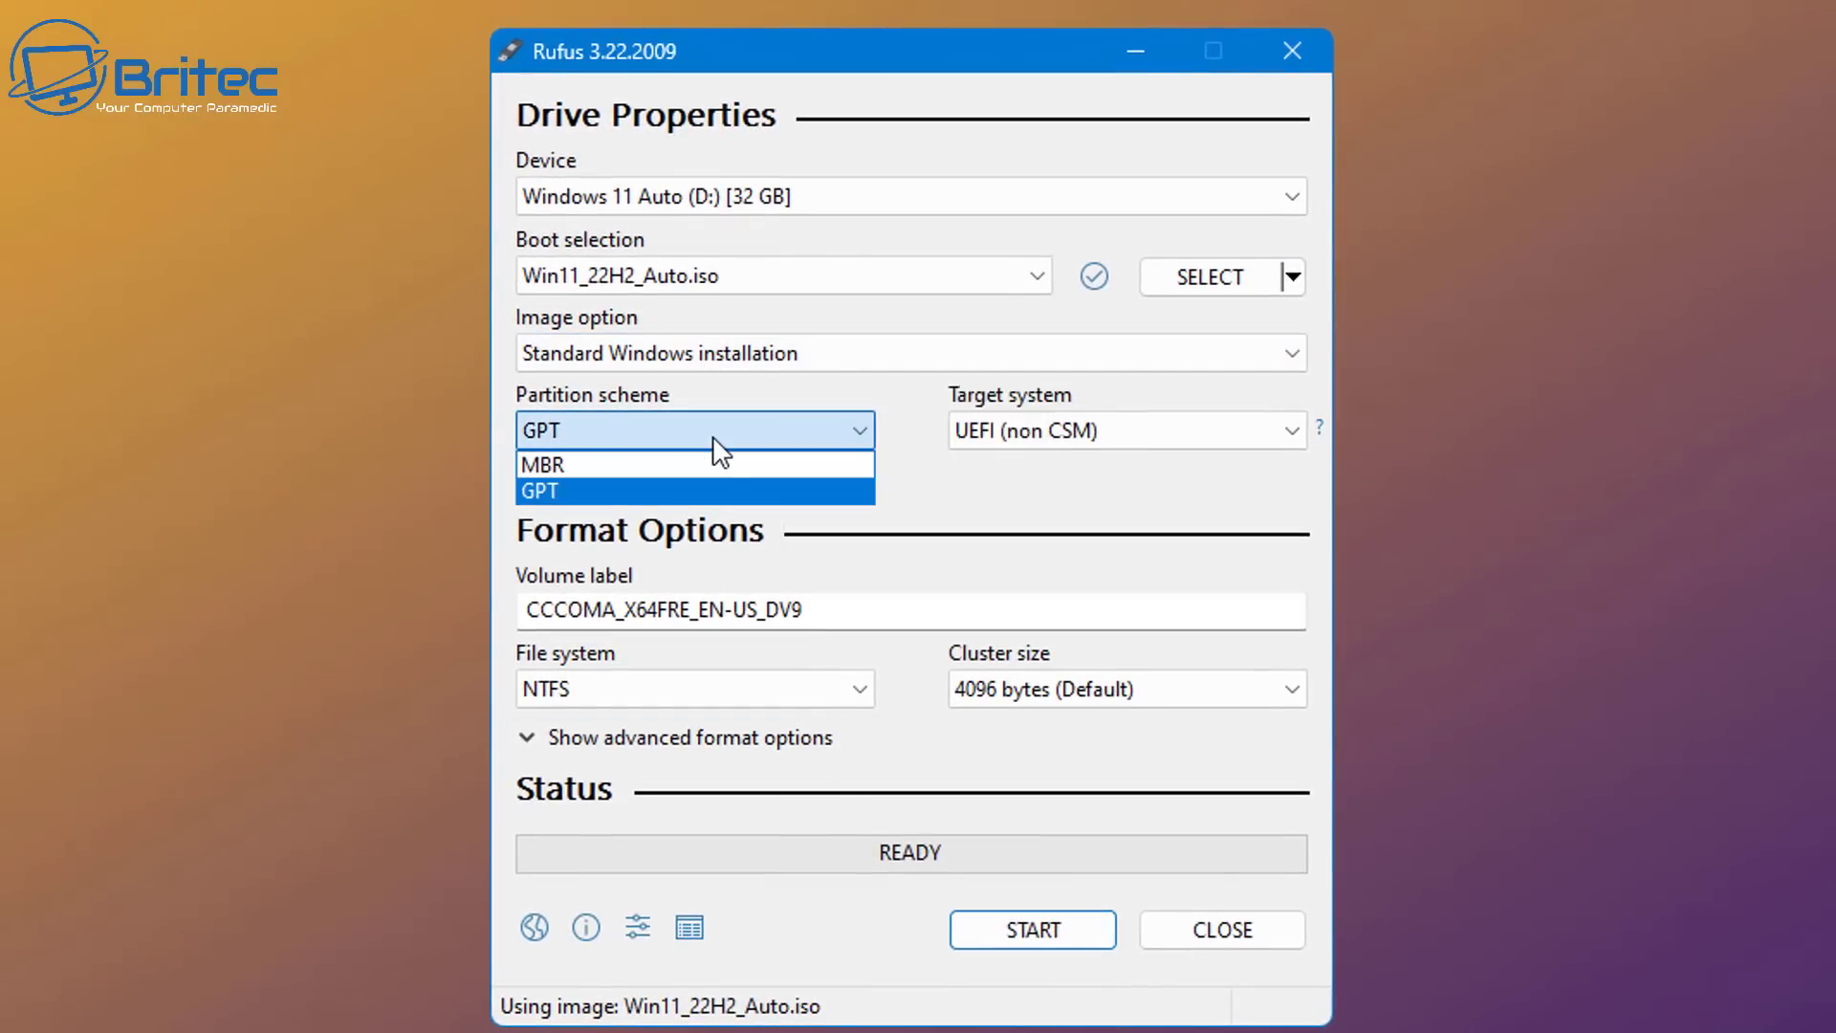
left_click(683, 491)
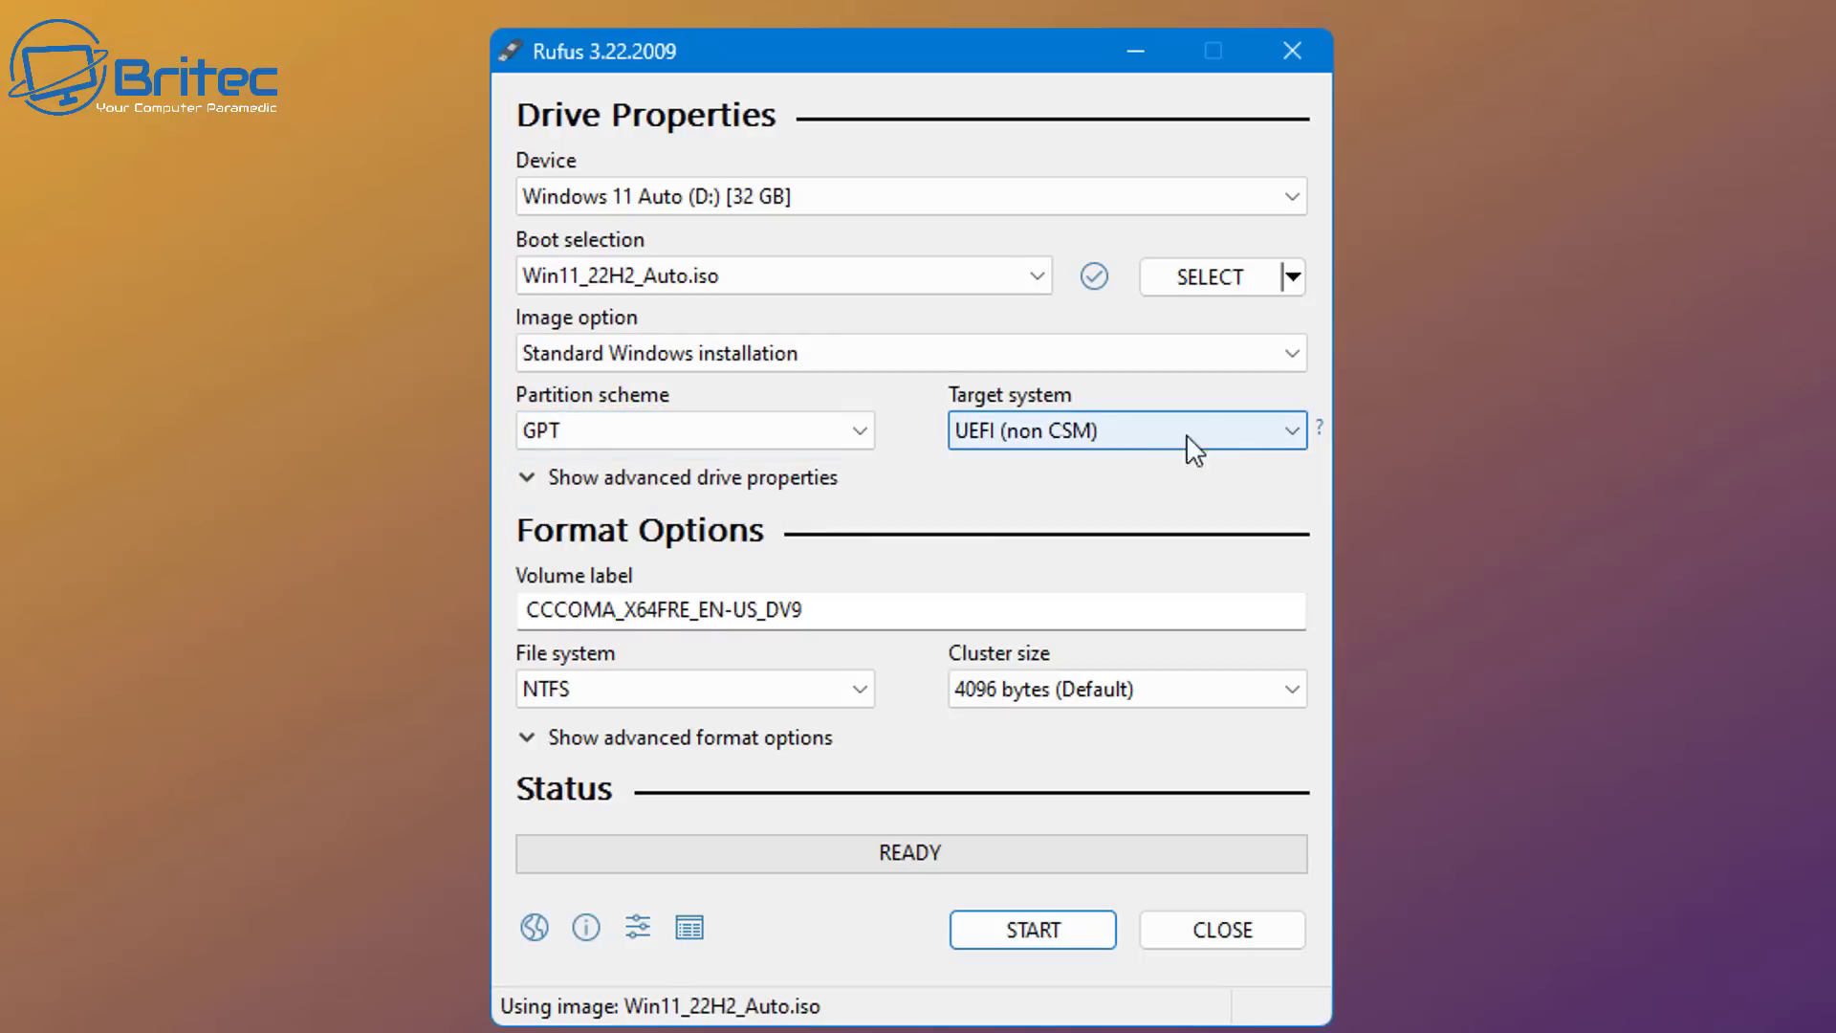
left_click(1214, 432)
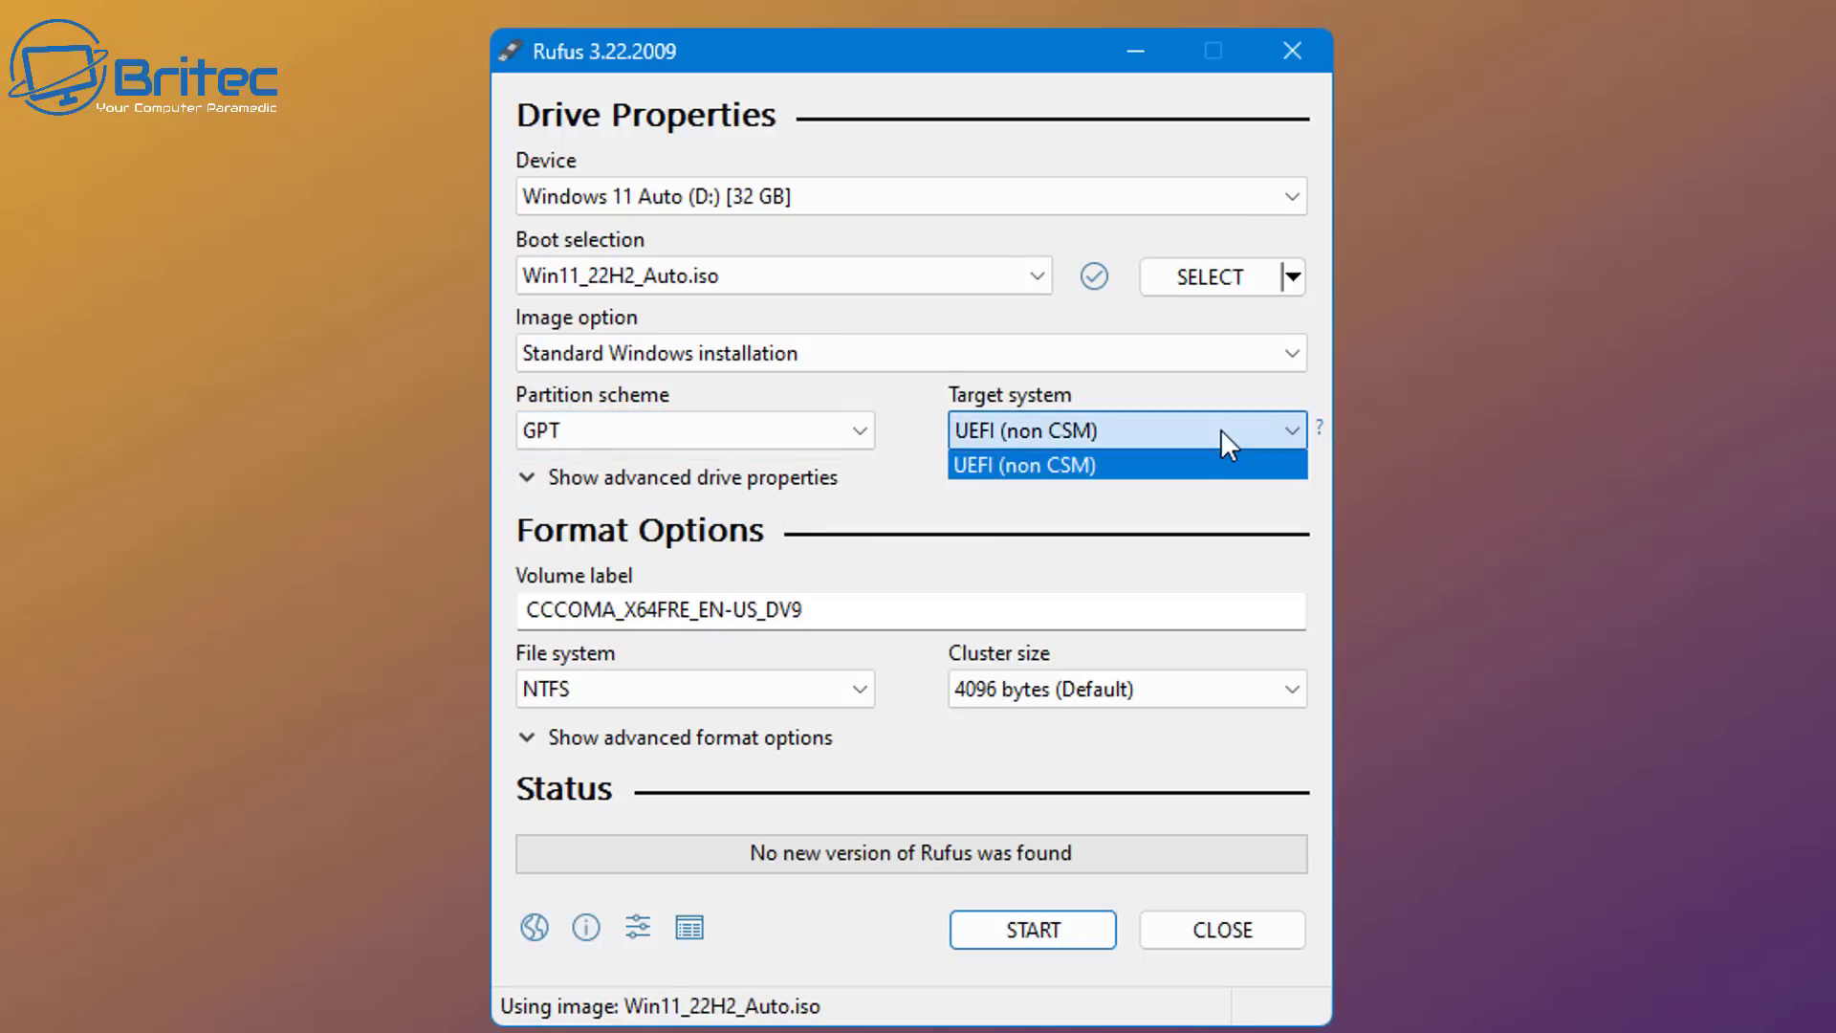
left_click(1097, 430)
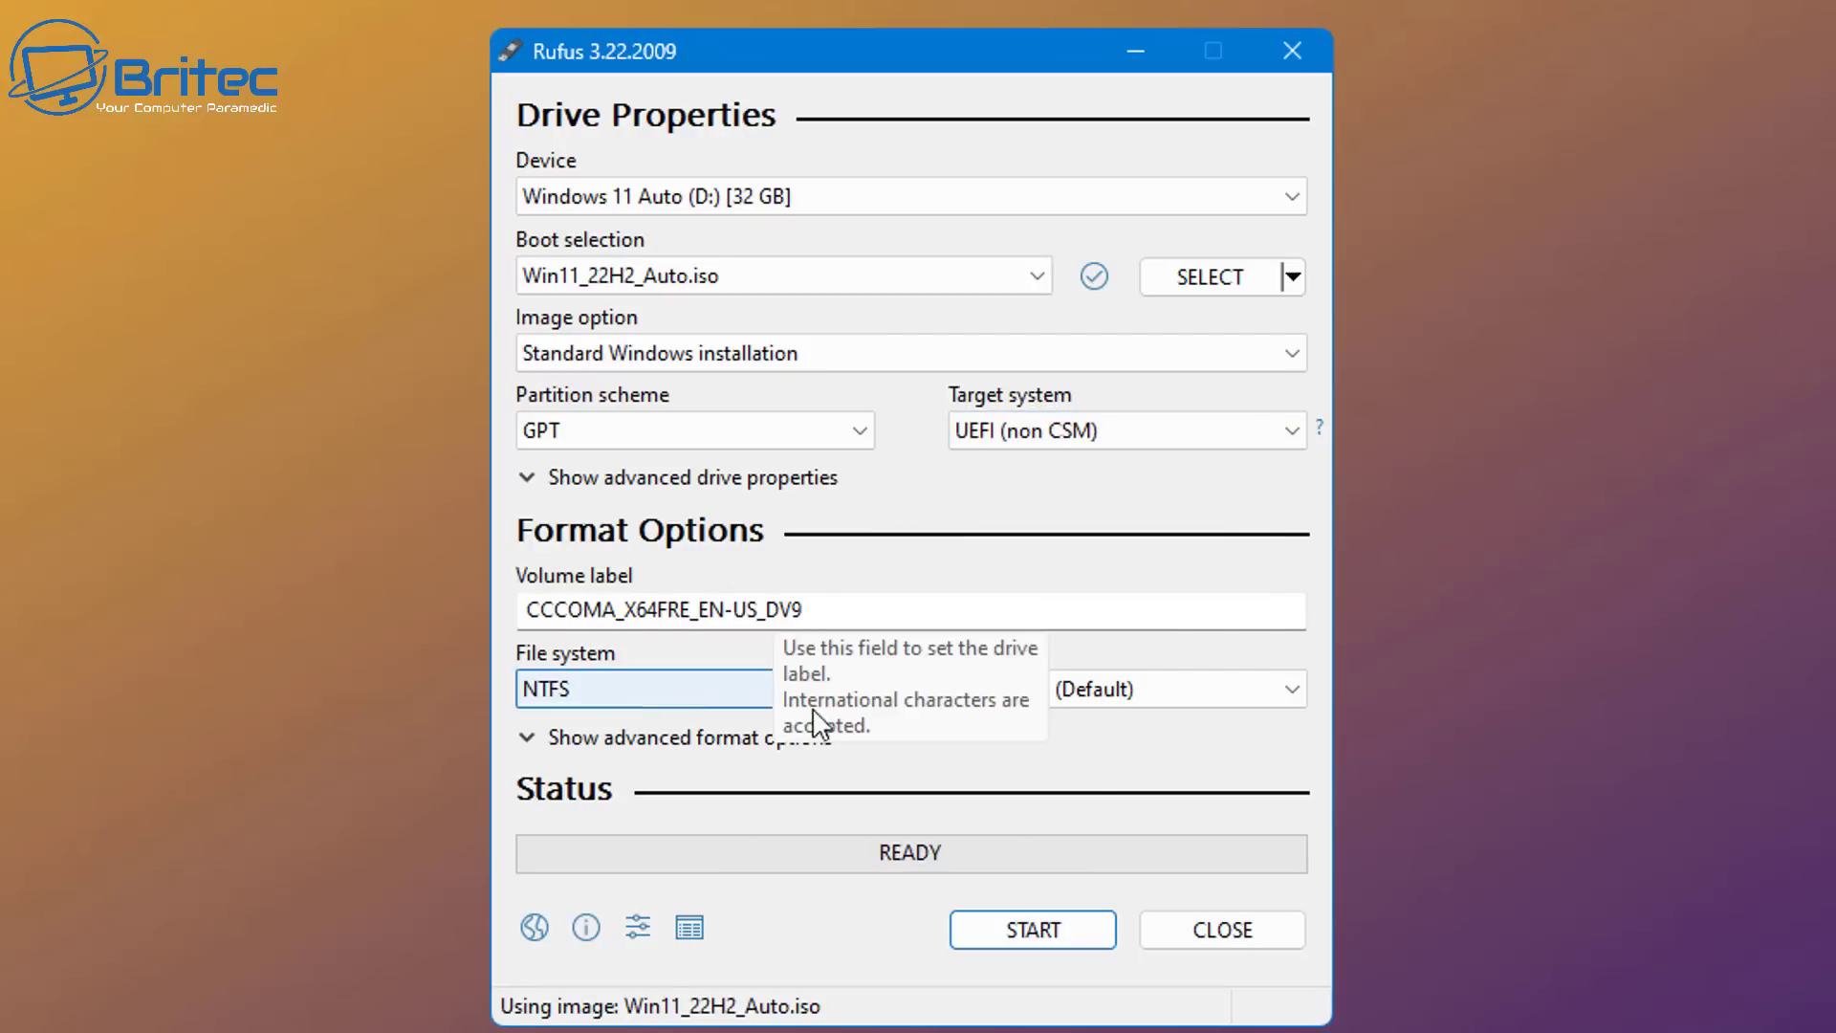
- Write the image to the USB drive with BitLocker disabled, keeping the local account username and confirming the drive erase
left_click(1042, 930)
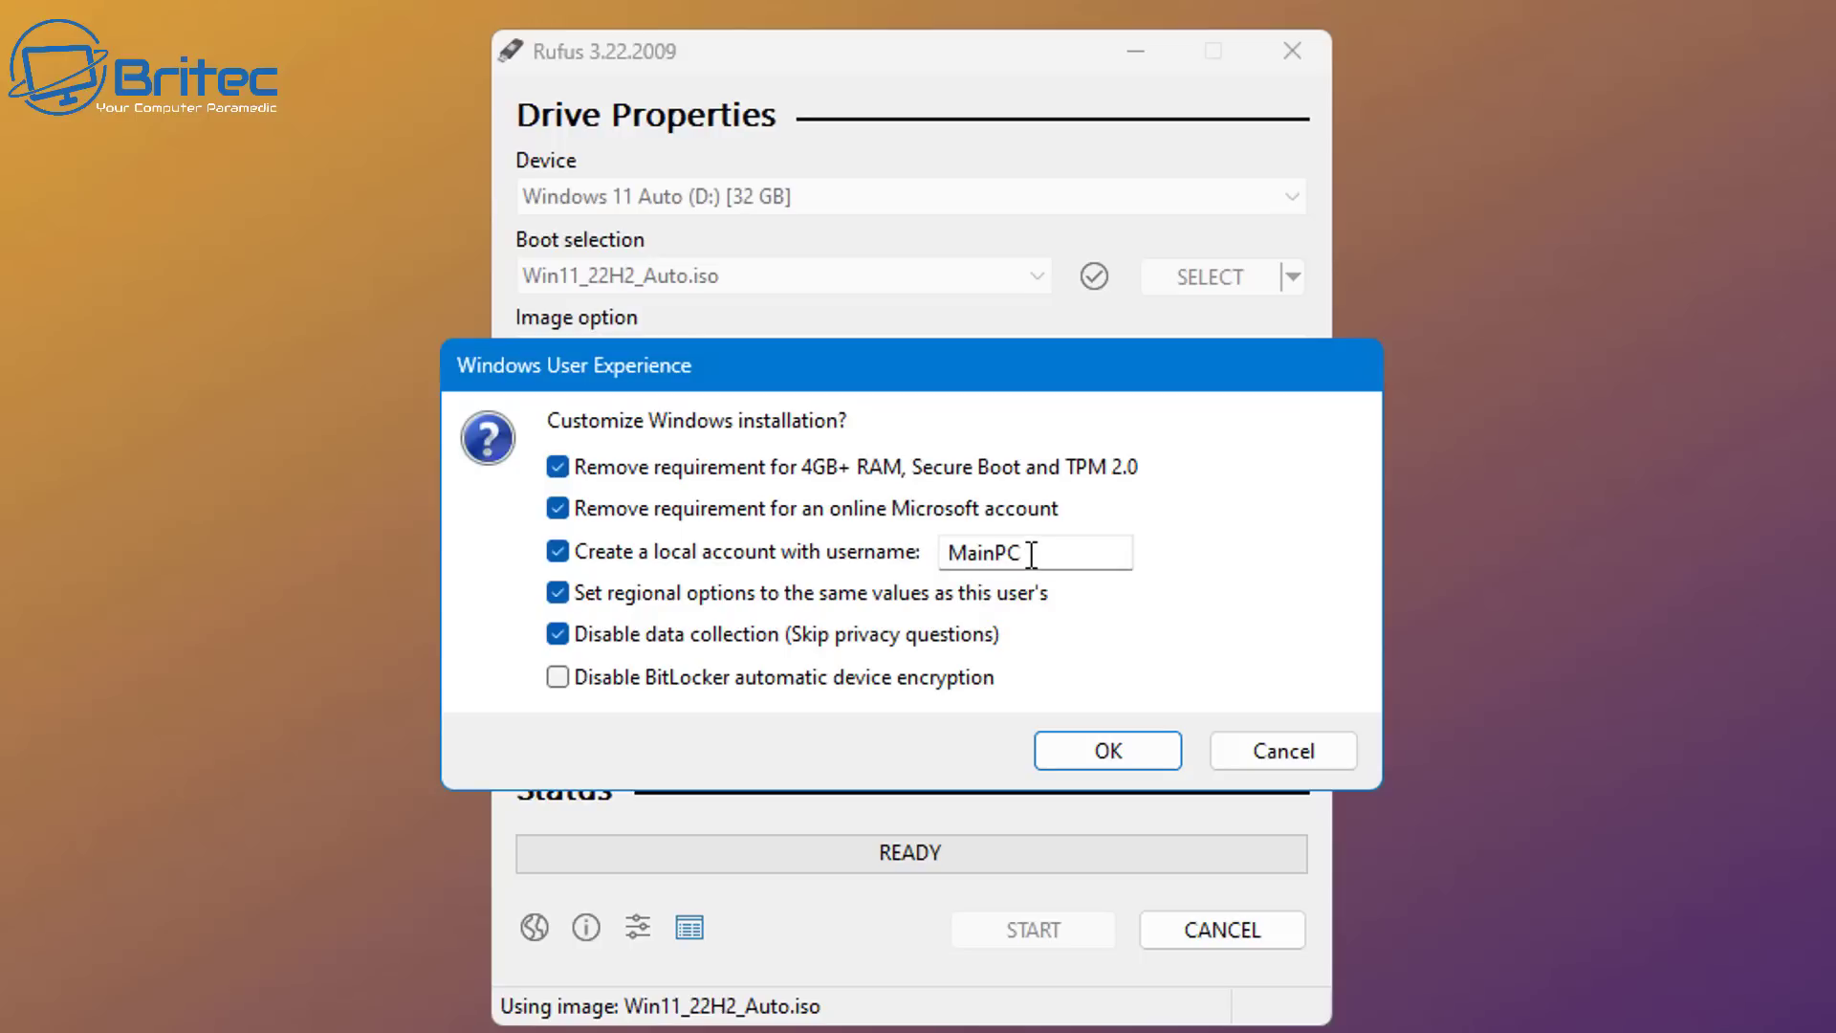
left_click_drag(1031, 554, 919, 558)
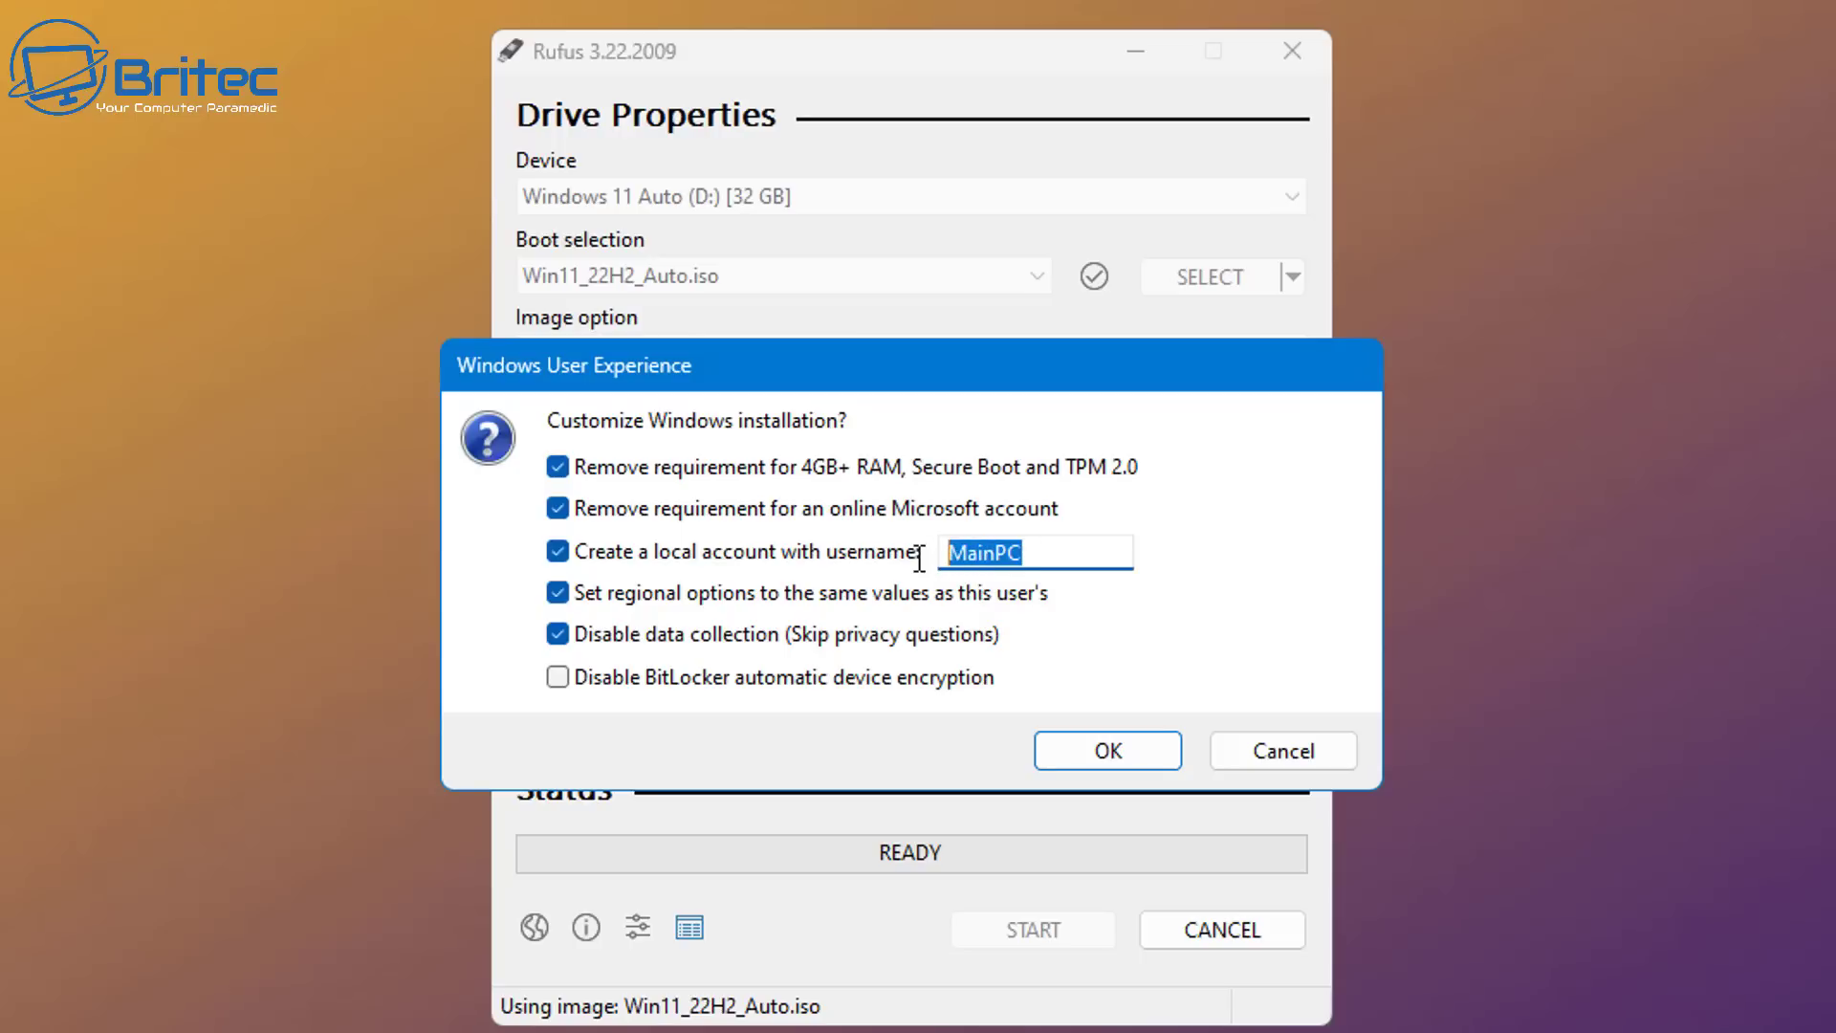
left_click(1021, 557)
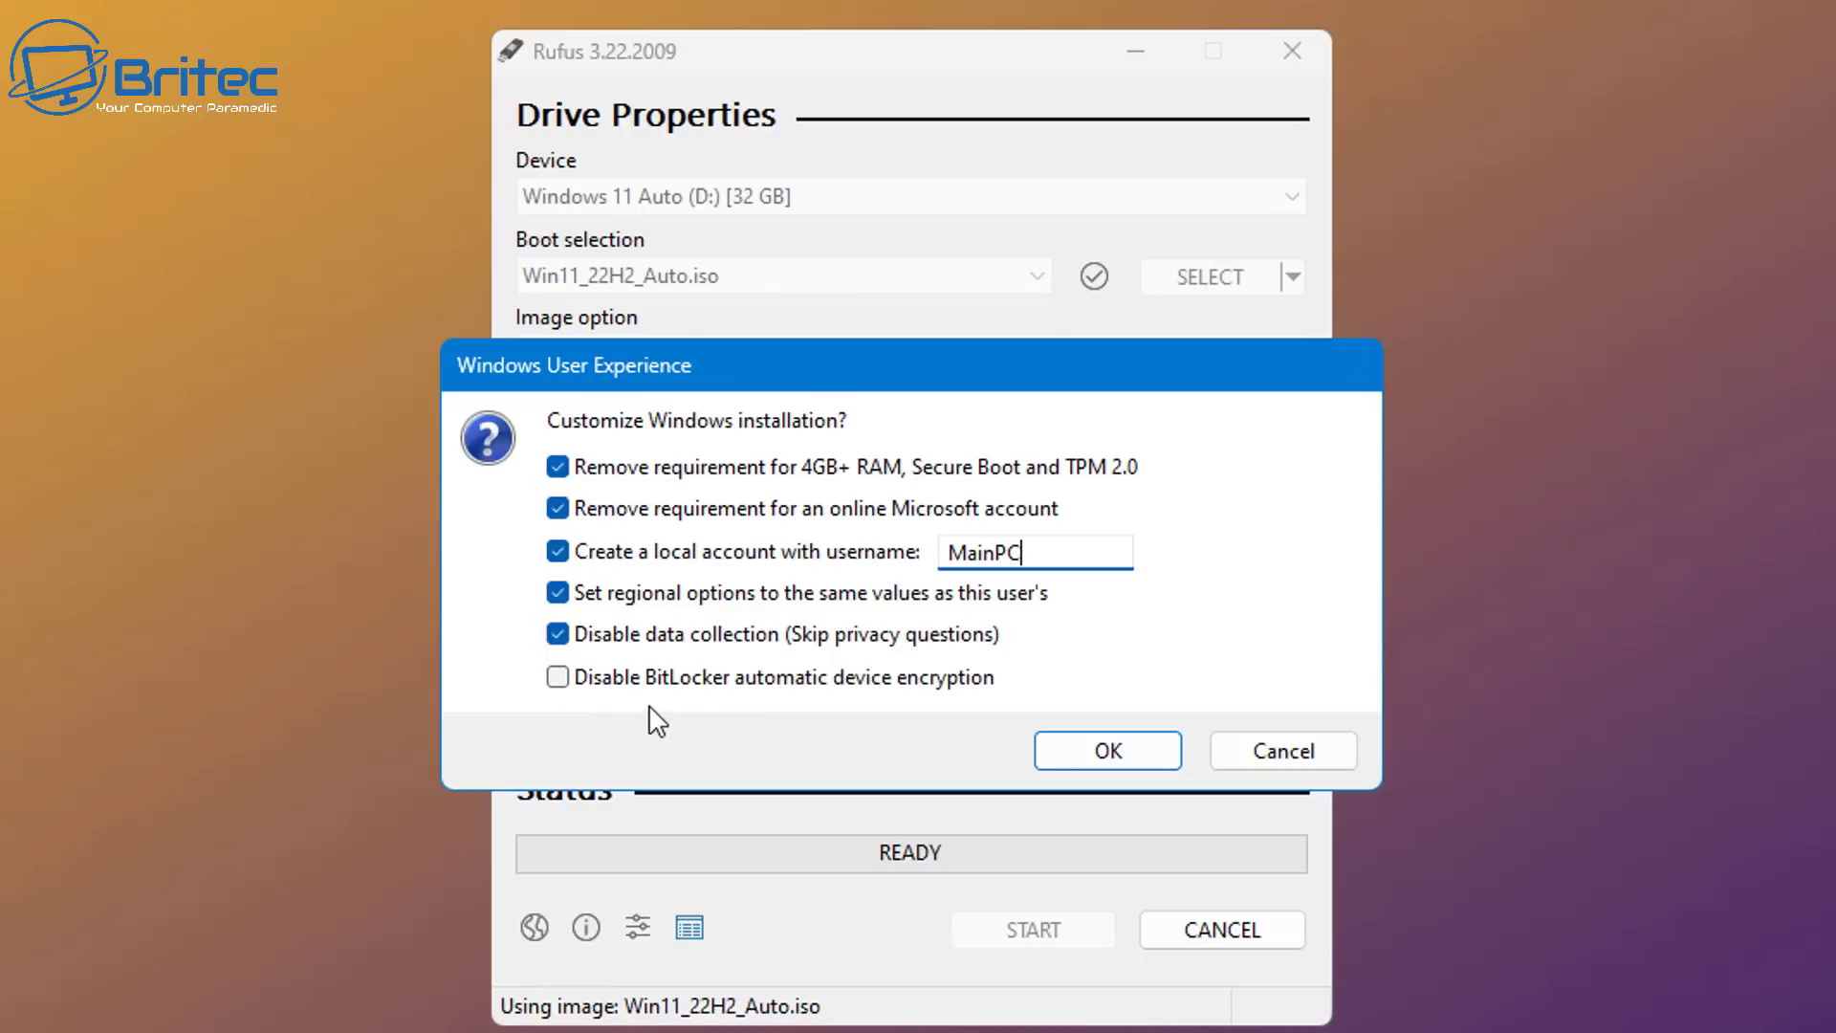
left_click(558, 676)
left_click(1098, 756)
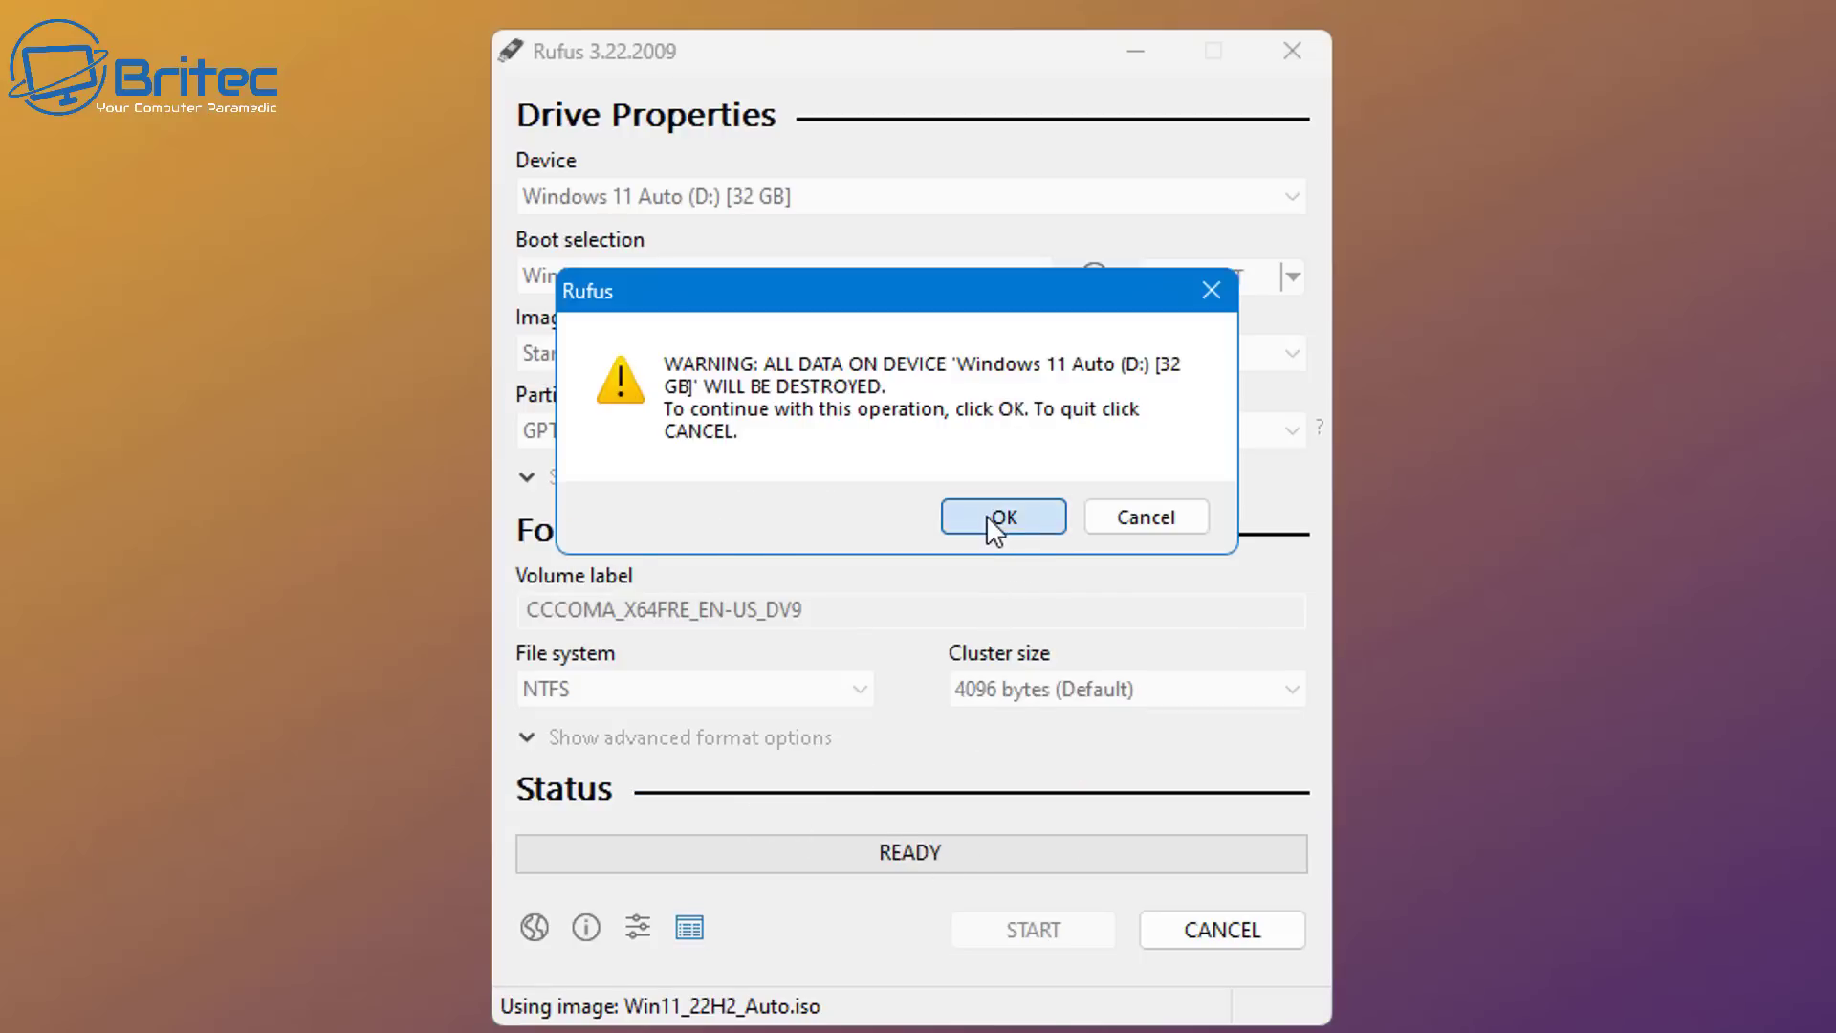
left_click(994, 517)
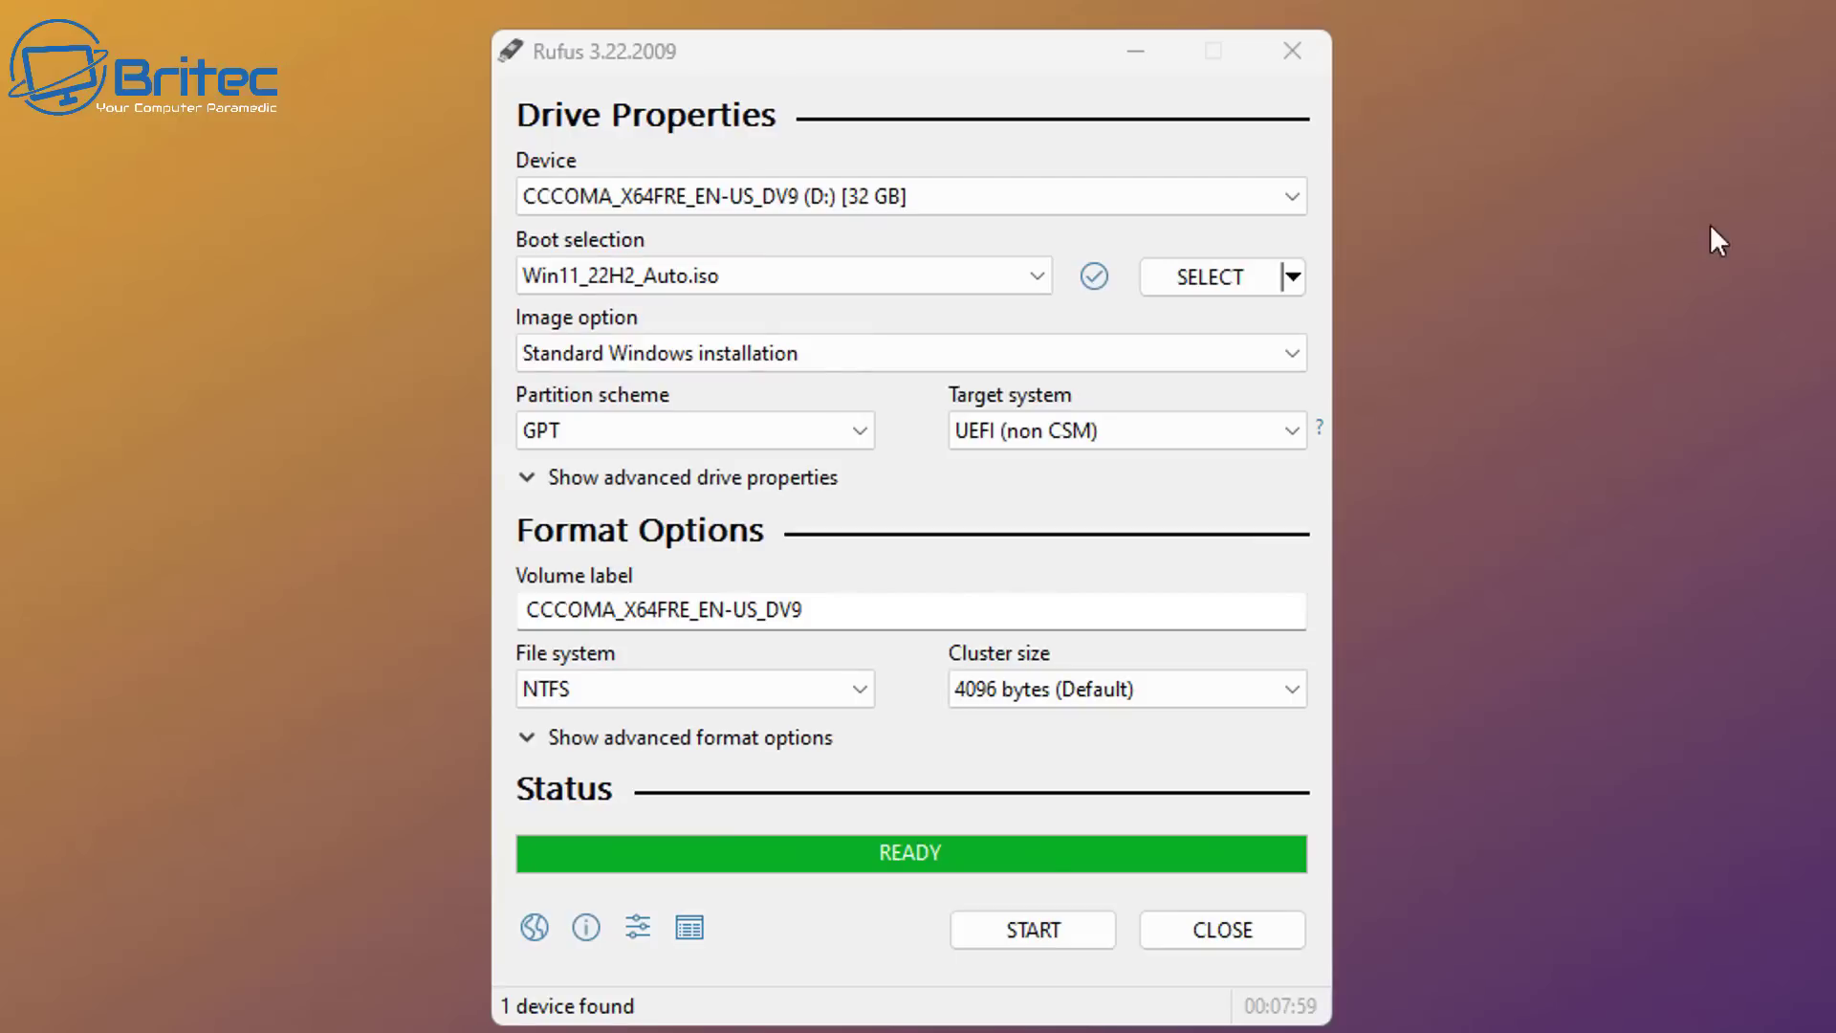
- Close Rufus, then pick Windows 11 Pro in Setup and continue the unattended install
left_click(1214, 929)
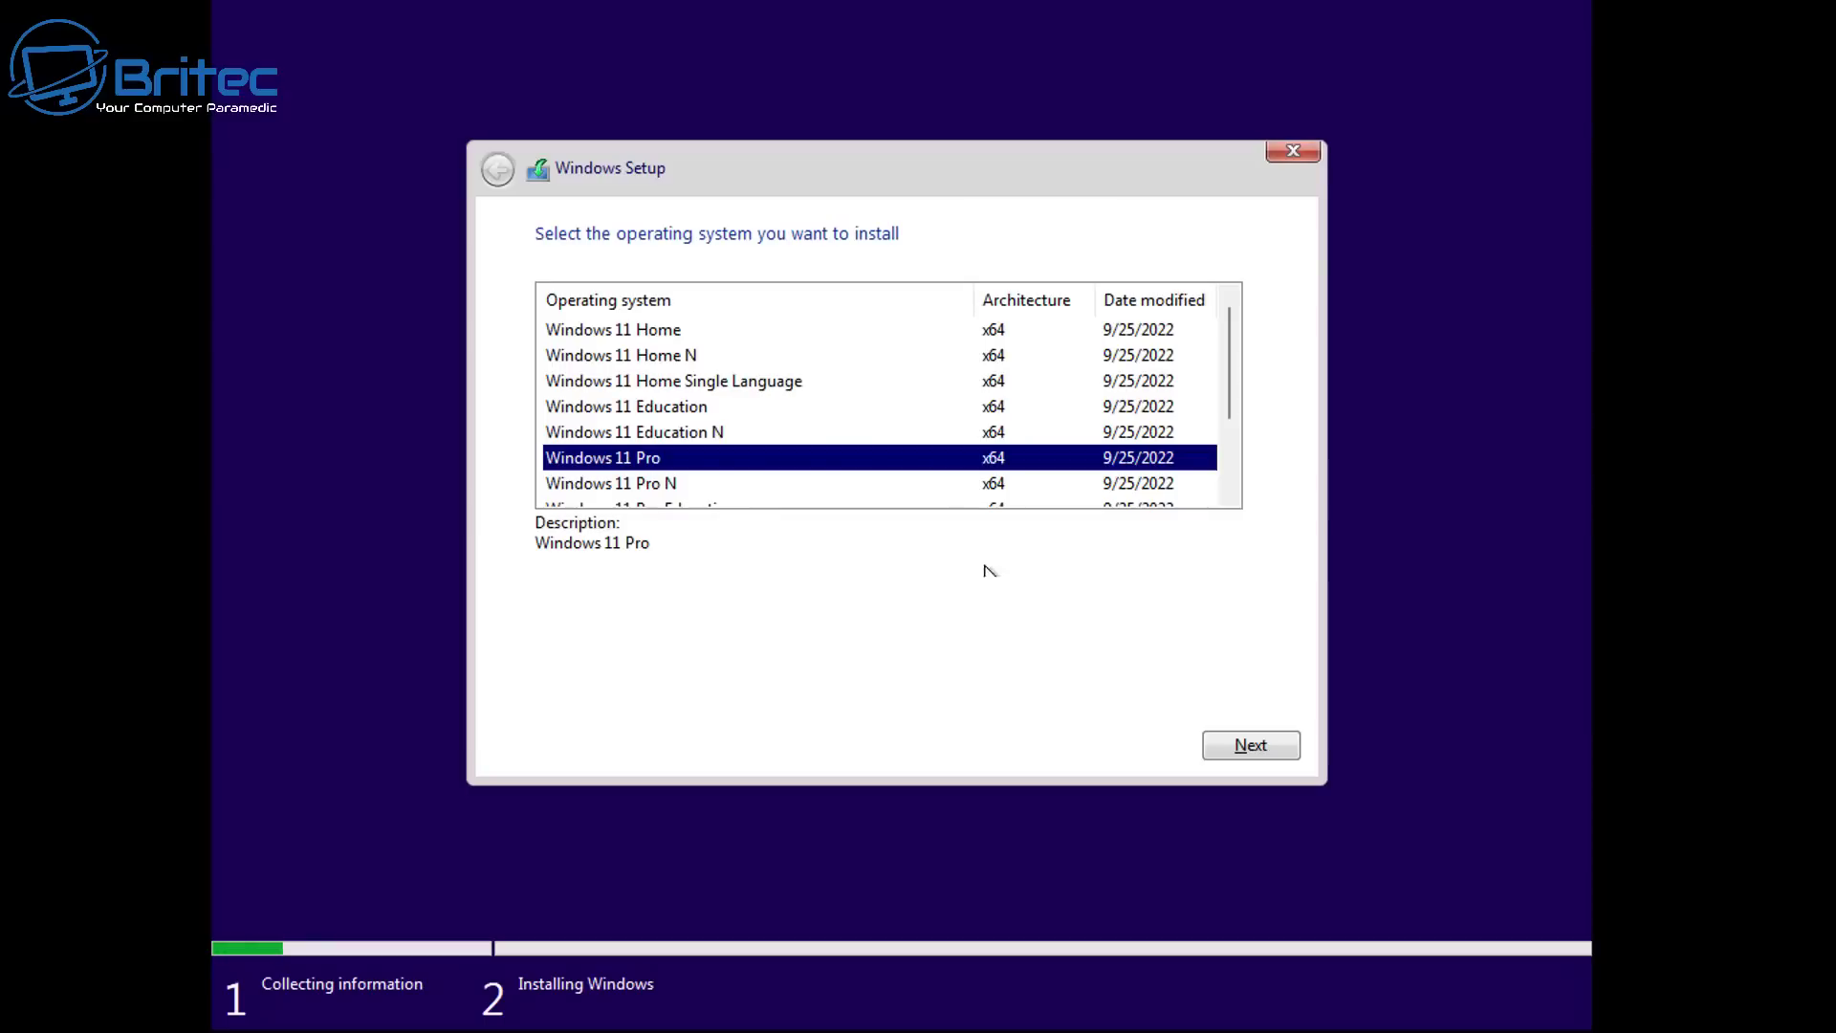
left_click(1258, 752)
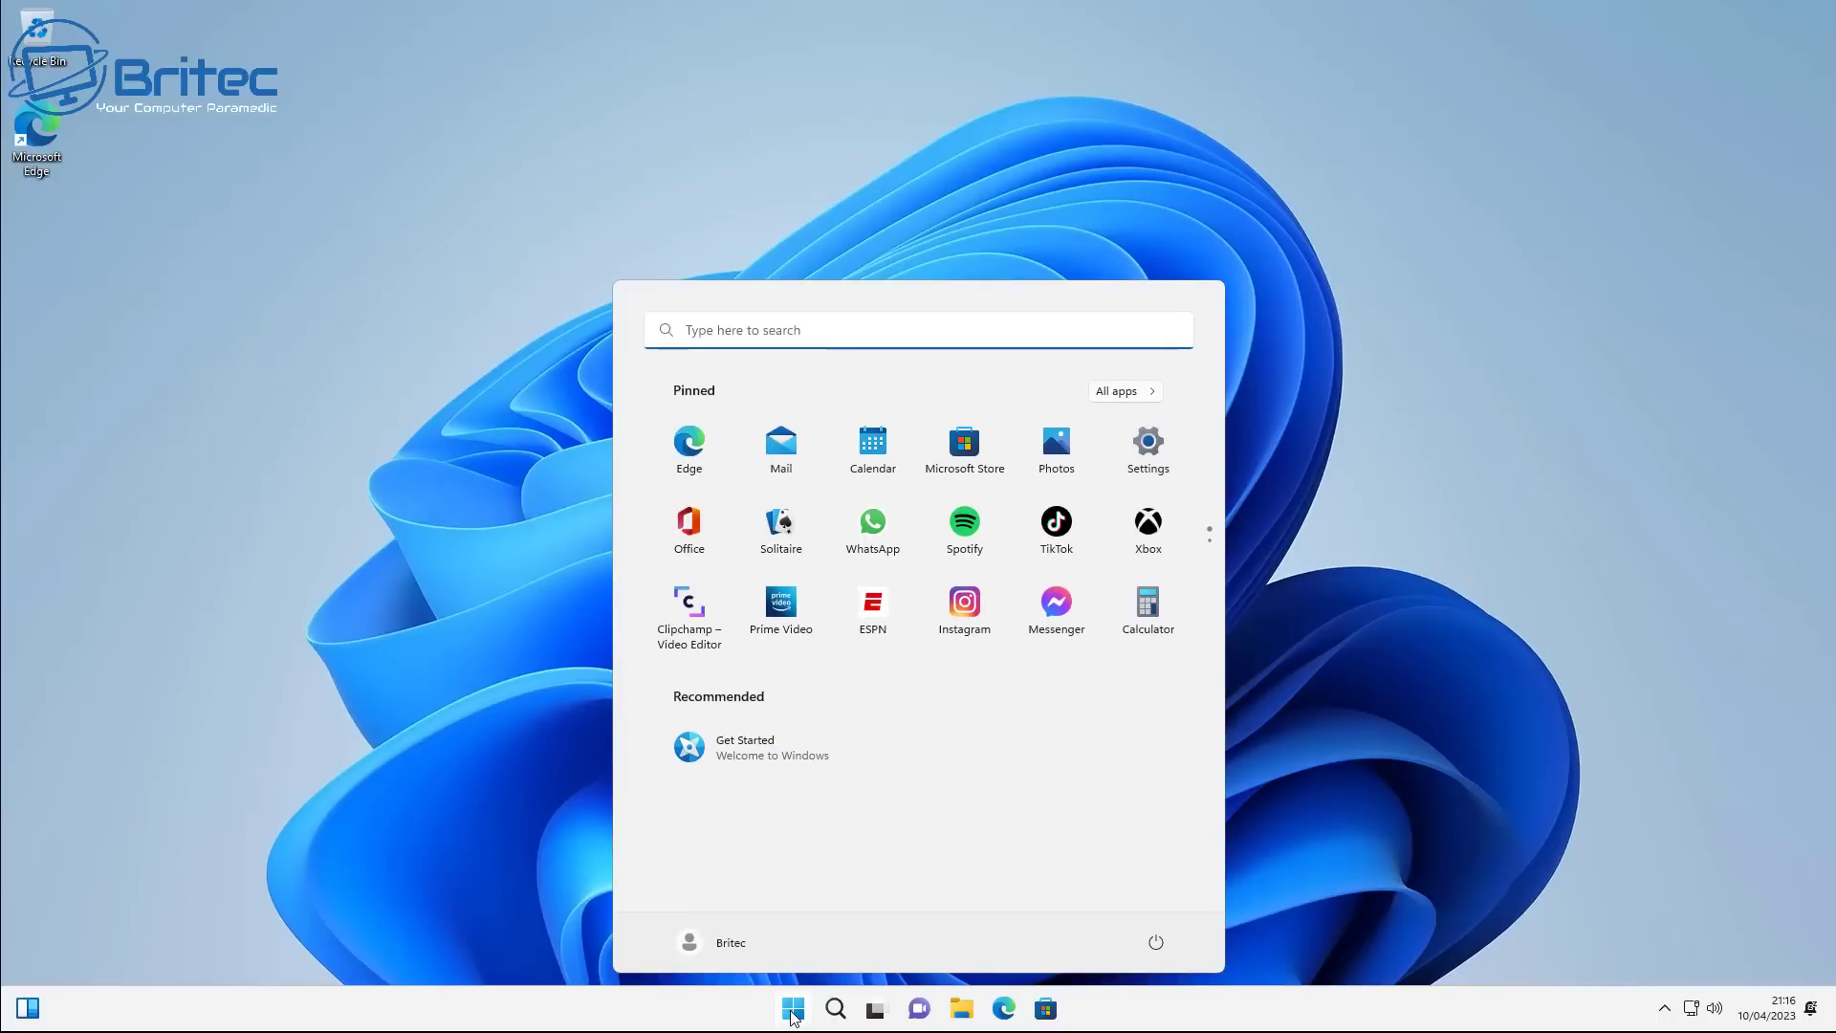
- Dismiss the Start menu so the new desktop with Recycle Bin and Edge shows
left_click(792, 1011)
left_click(792, 1012)
left_click(1323, 906)
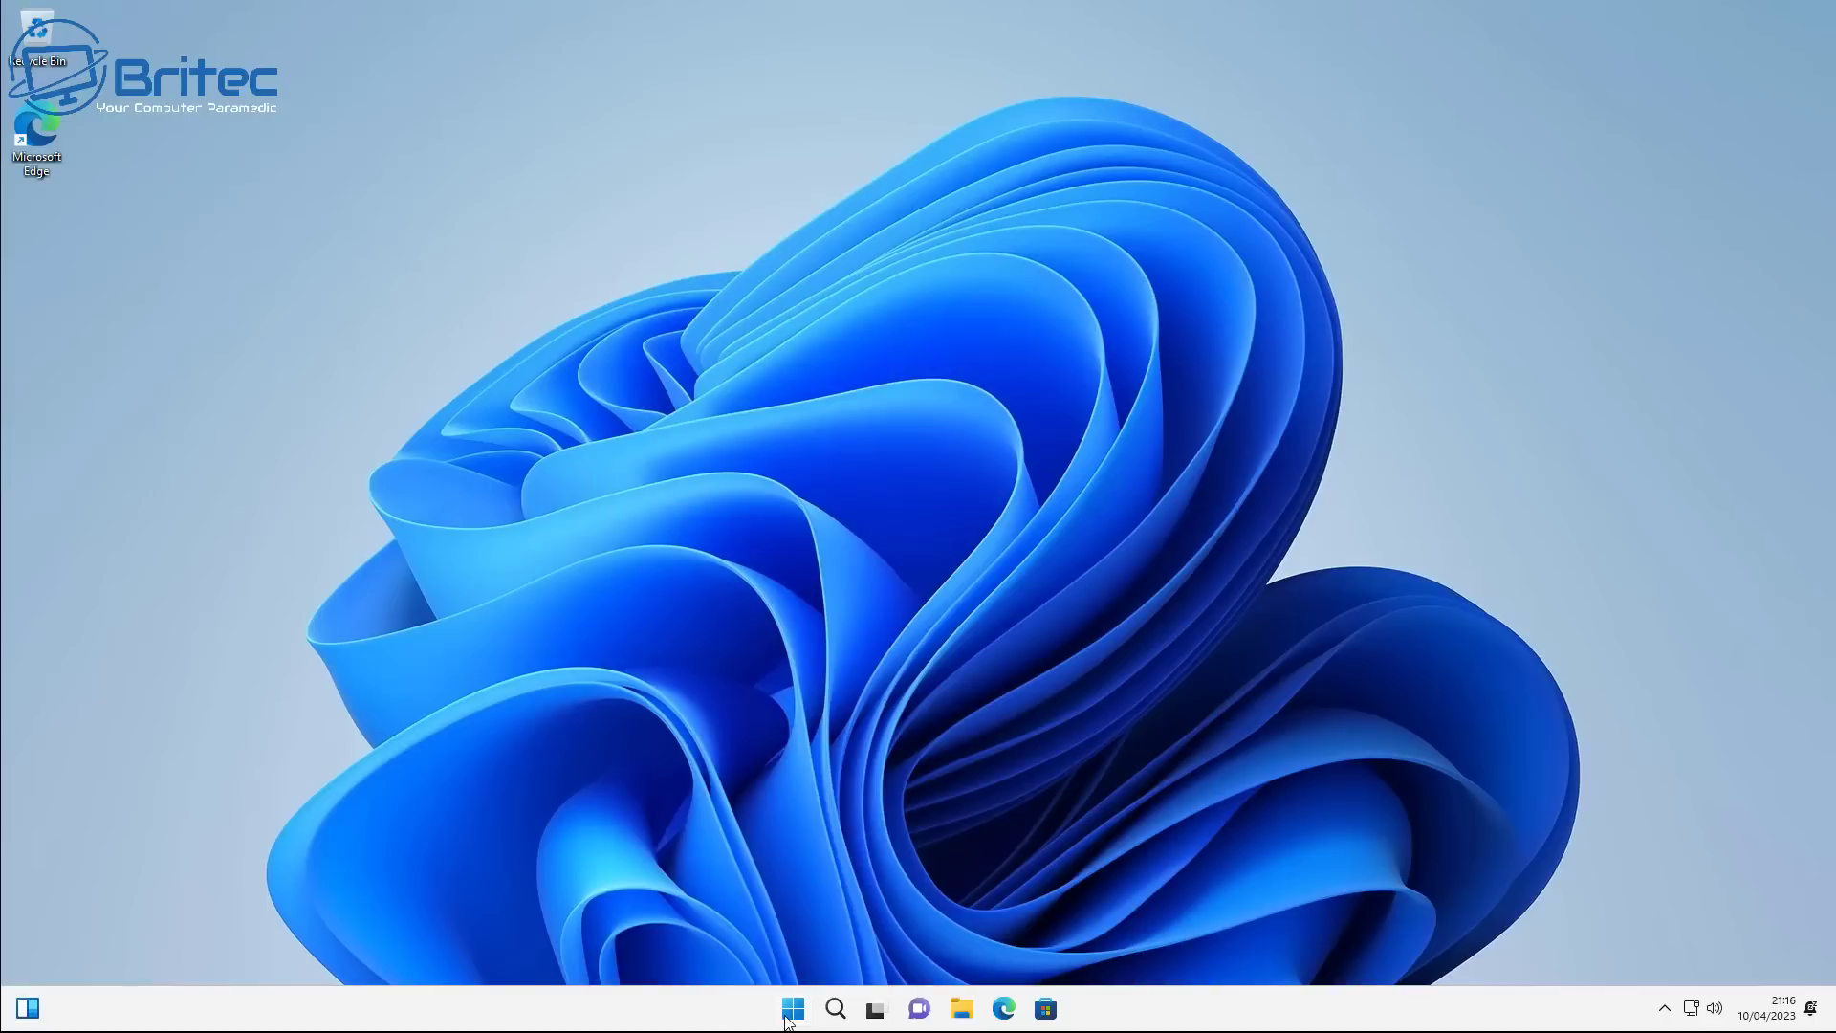